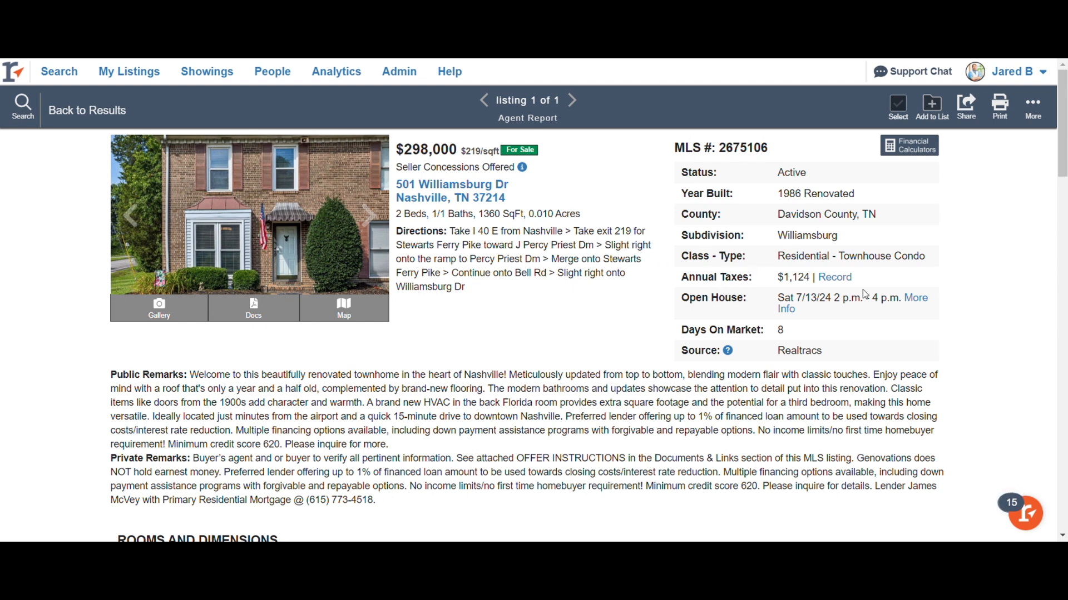
{"action": "left_click", "coordinate": [835, 277]}
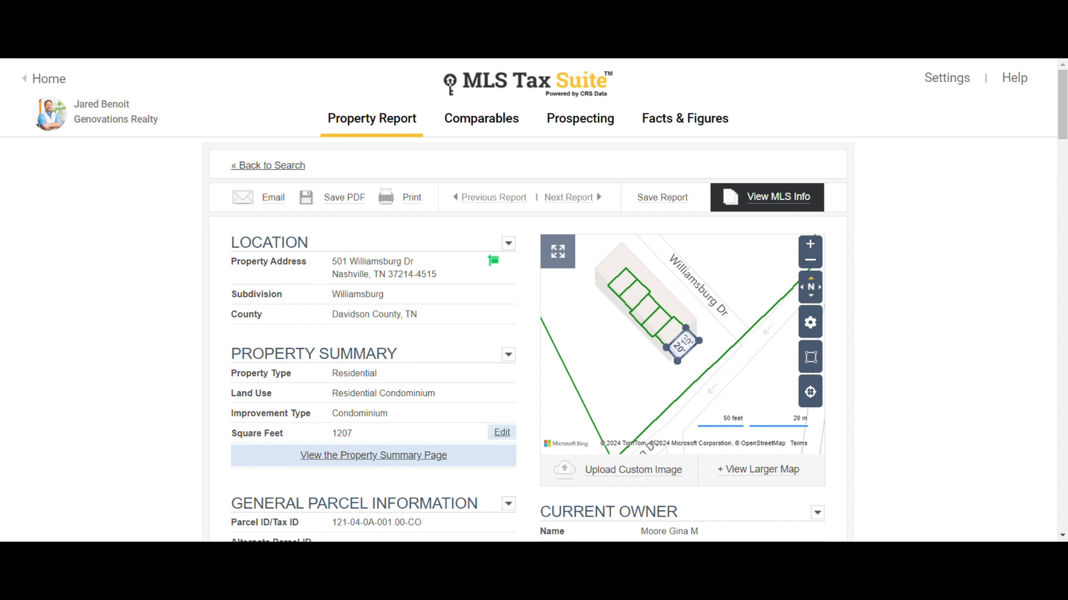
{"action": "key", "text": "ctrl+shift+Tab"}
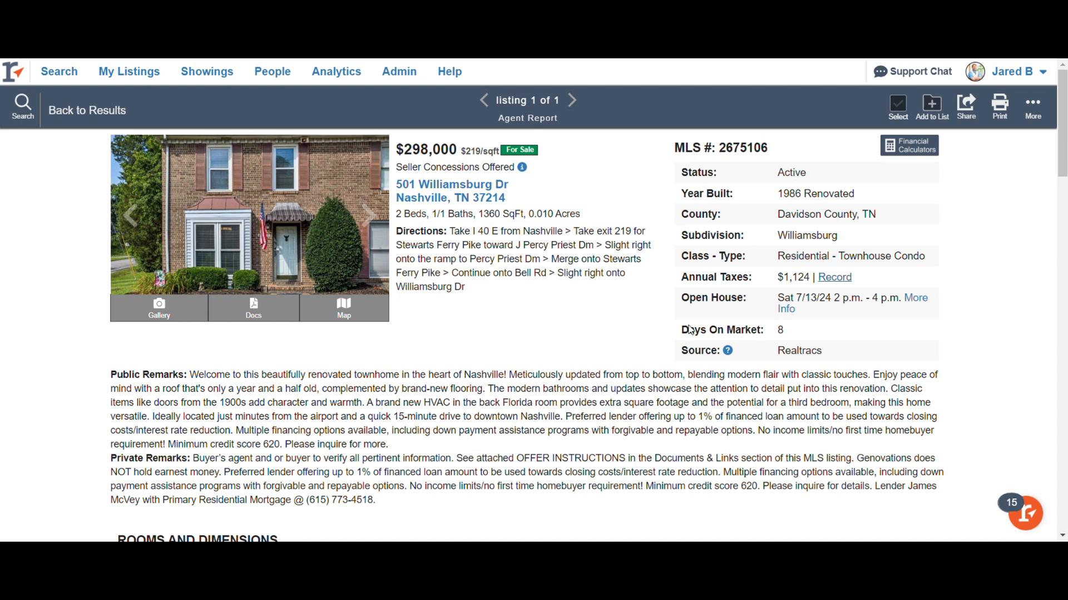
- Review the $298,000 listing down to Documents and Links, then open the More (⋯) tools menu
{"action": "scroll", "coordinate": [55, 384], "scroll_direction": "down", "scroll_amount": 3}
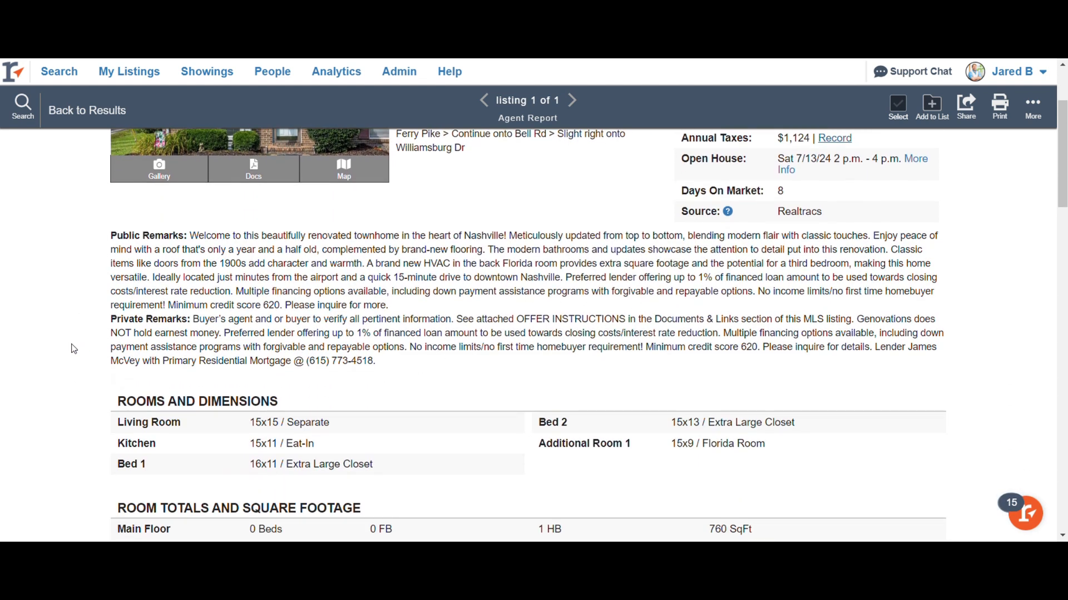
{"action": "scroll", "coordinate": [78, 349], "scroll_direction": "up", "scroll_amount": 3}
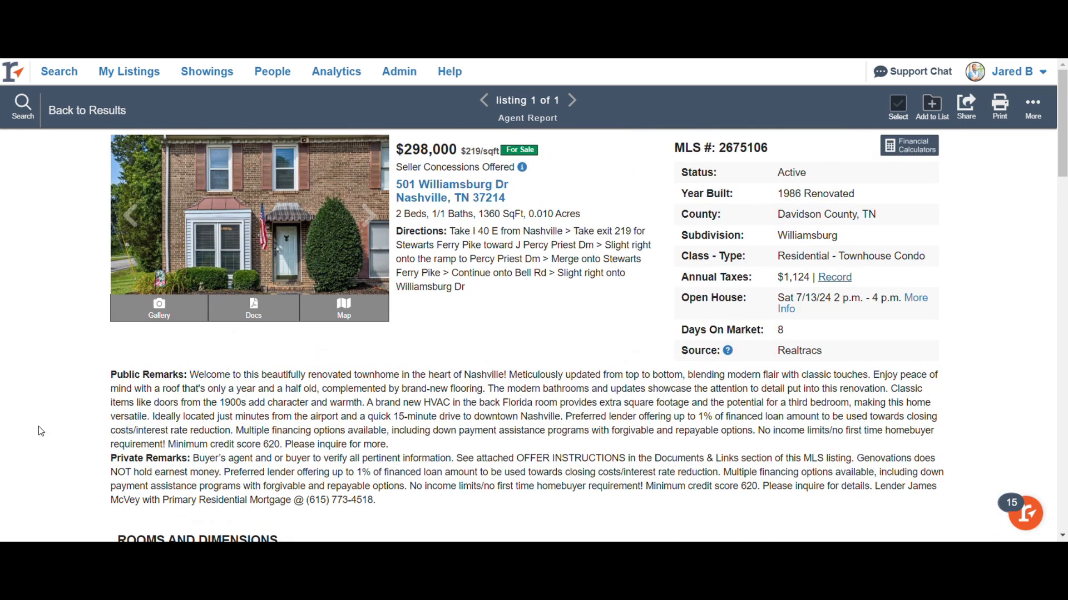
{"action": "scroll", "coordinate": [45, 428], "scroll_direction": "down", "scroll_amount": 3}
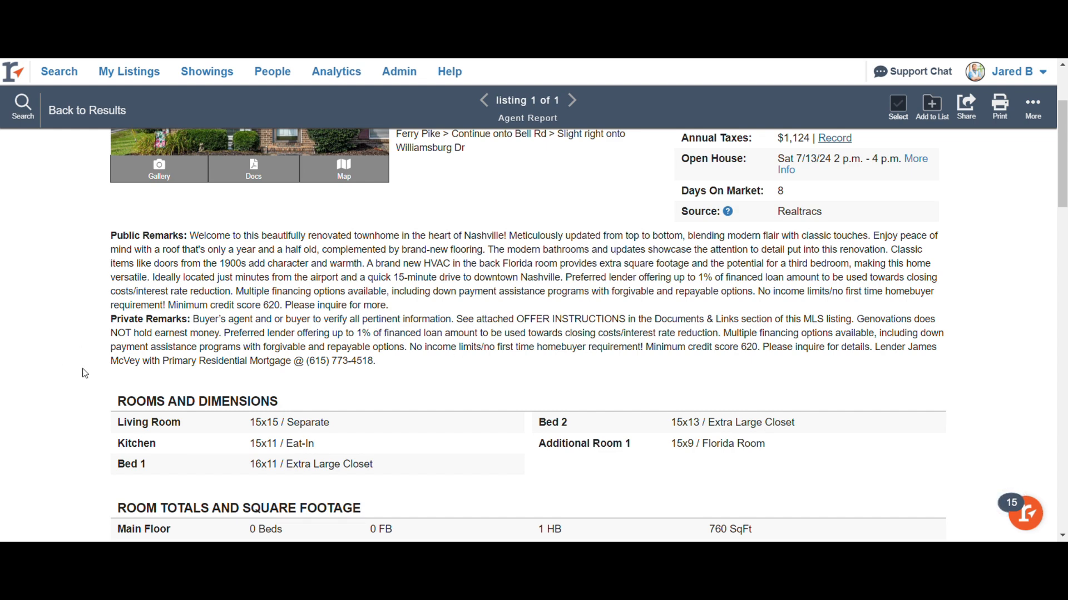
{"action": "scroll", "coordinate": [84, 374], "scroll_direction": "down", "scroll_amount": 15}
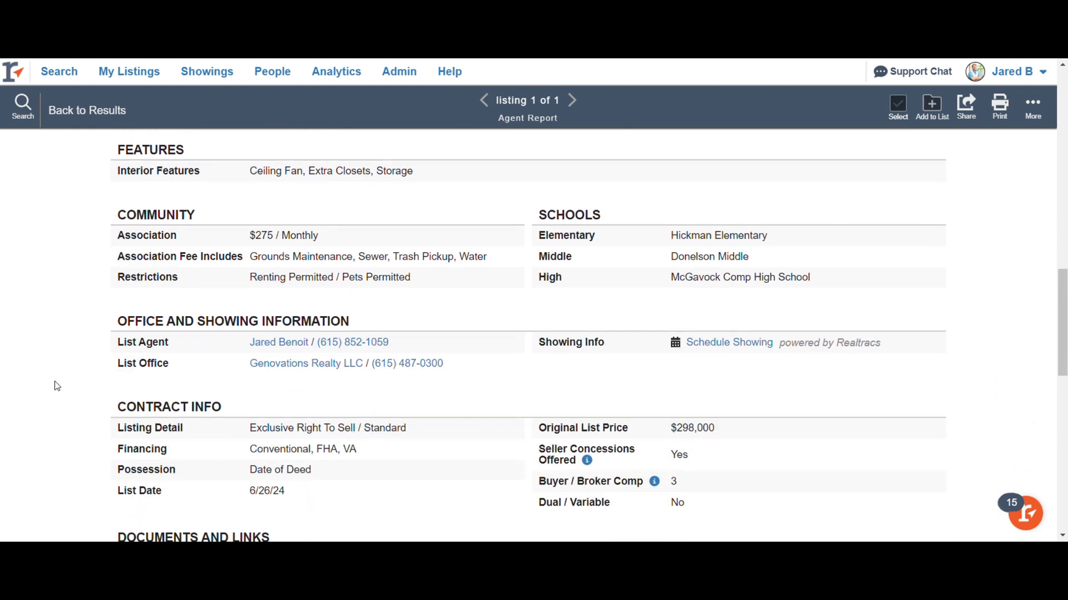
{"action": "scroll", "coordinate": [57, 385], "scroll_direction": "down", "scroll_amount": 5}
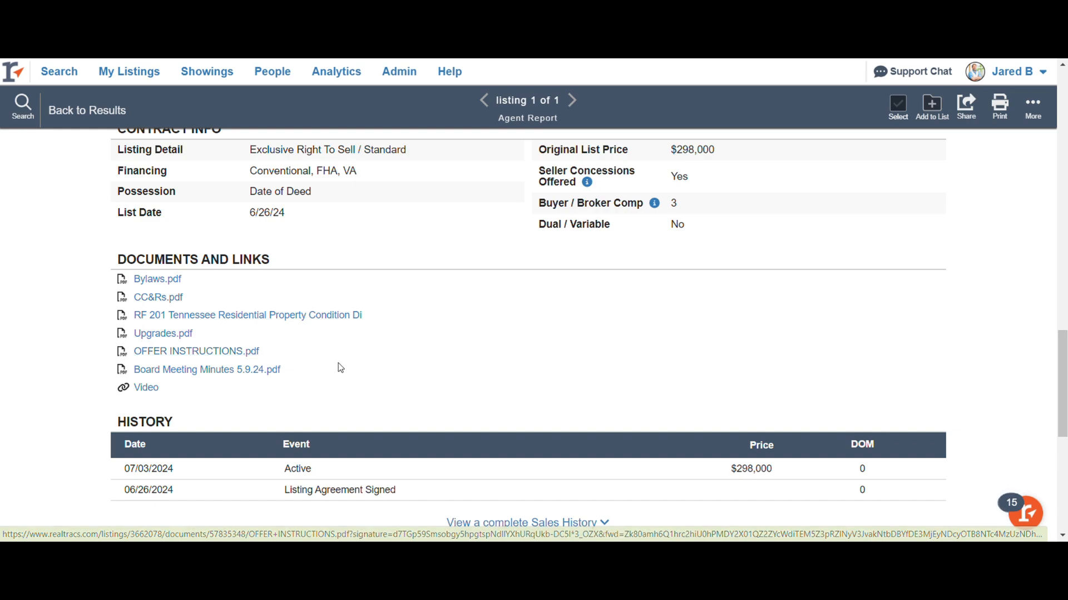
{"action": "scroll", "coordinate": [445, 383], "scroll_direction": "up", "scroll_amount": 1}
{"action": "scroll", "coordinate": [445, 383], "scroll_direction": "up", "scroll_amount": 13}
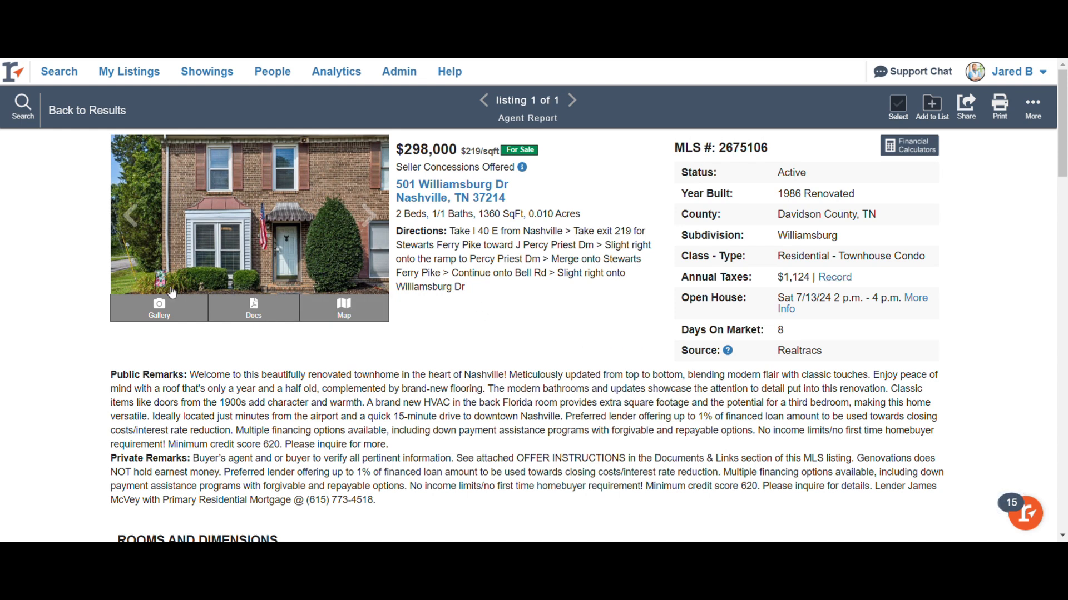
{"action": "left_click", "coordinate": [1034, 108]}
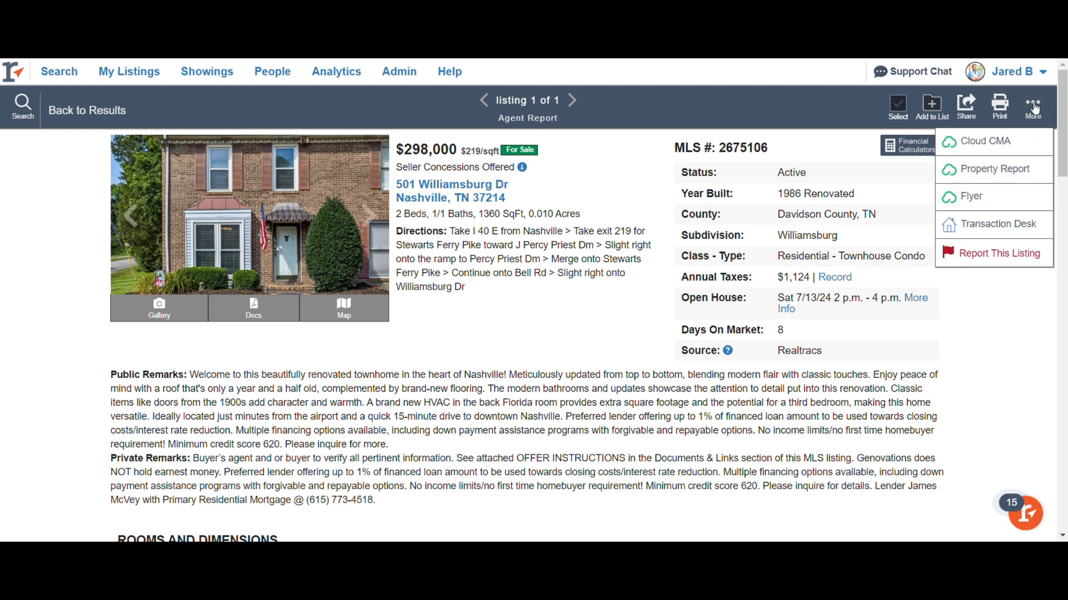
{"action": "left_click", "coordinate": [986, 228]}
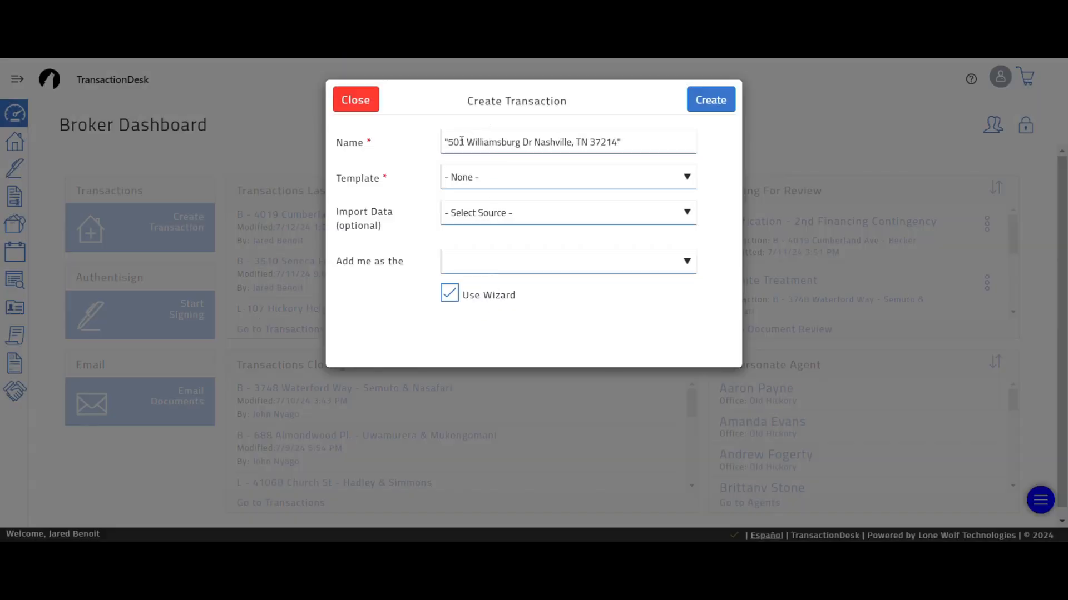
{"action": "left_click", "coordinate": [448, 142]}
{"action": "key", "text": "BackSpace"}
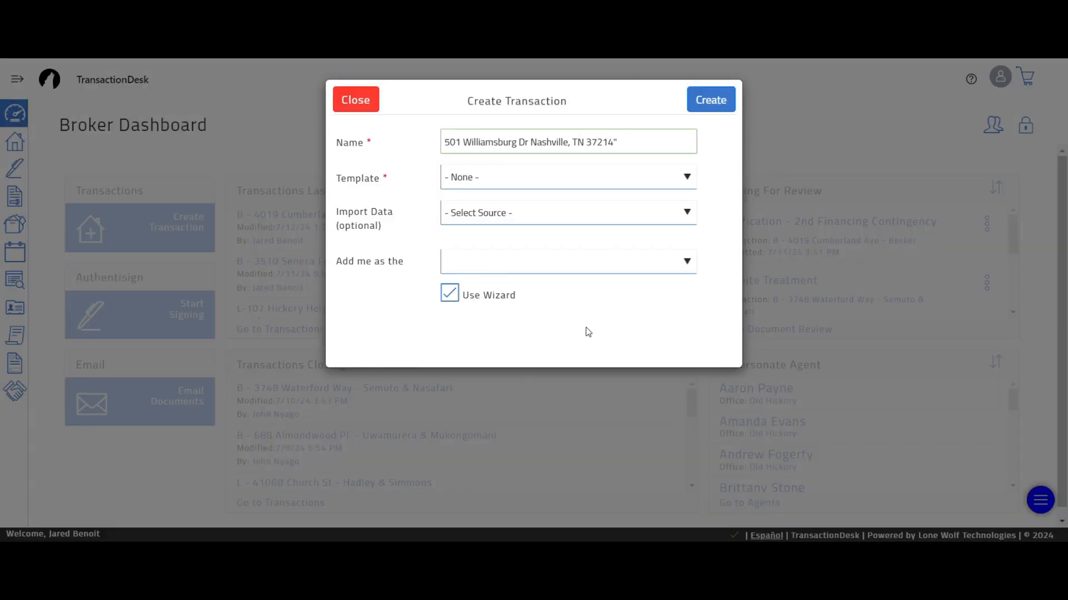
{"action": "type", "text": "B -"}
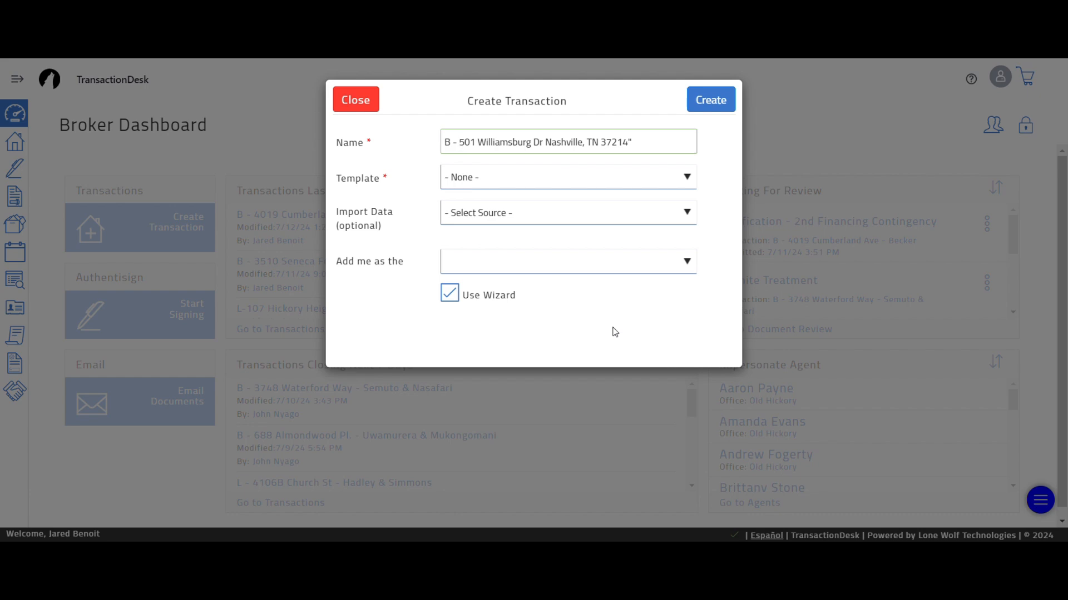
{"action": "left_click_drag", "start_coordinate": [632, 142], "coordinate": [544, 142]}
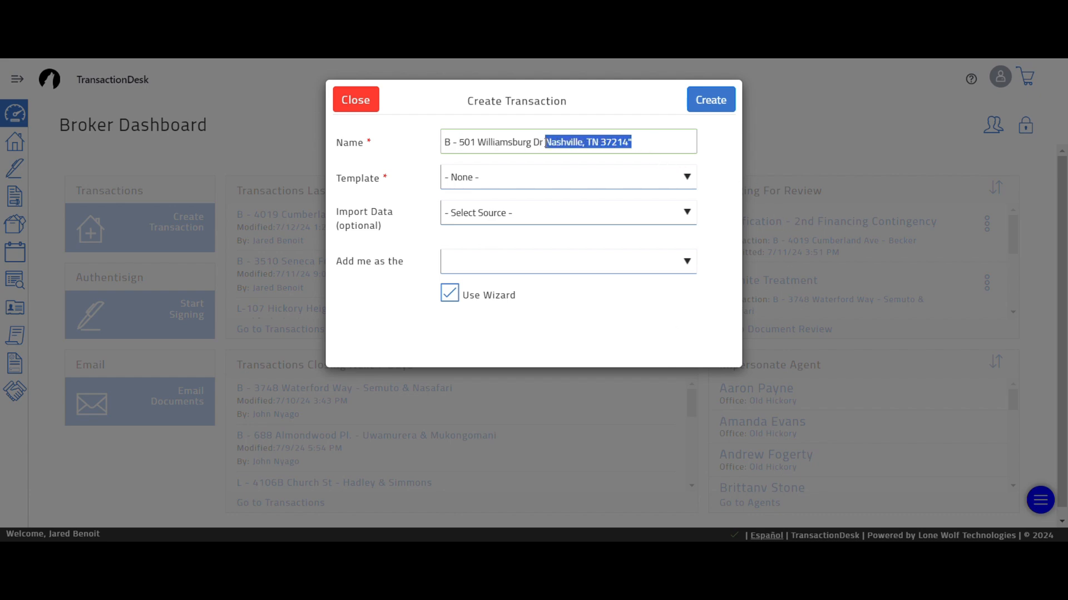
{"action": "key", "text": "BackSpace"}
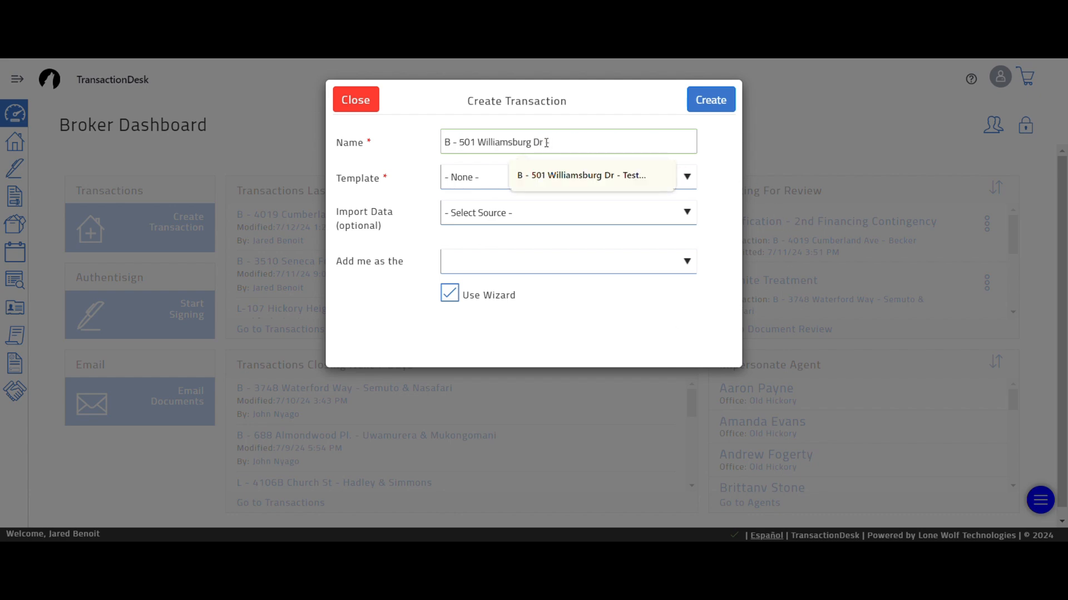
{"action": "type", "text": "Test Buyer"}
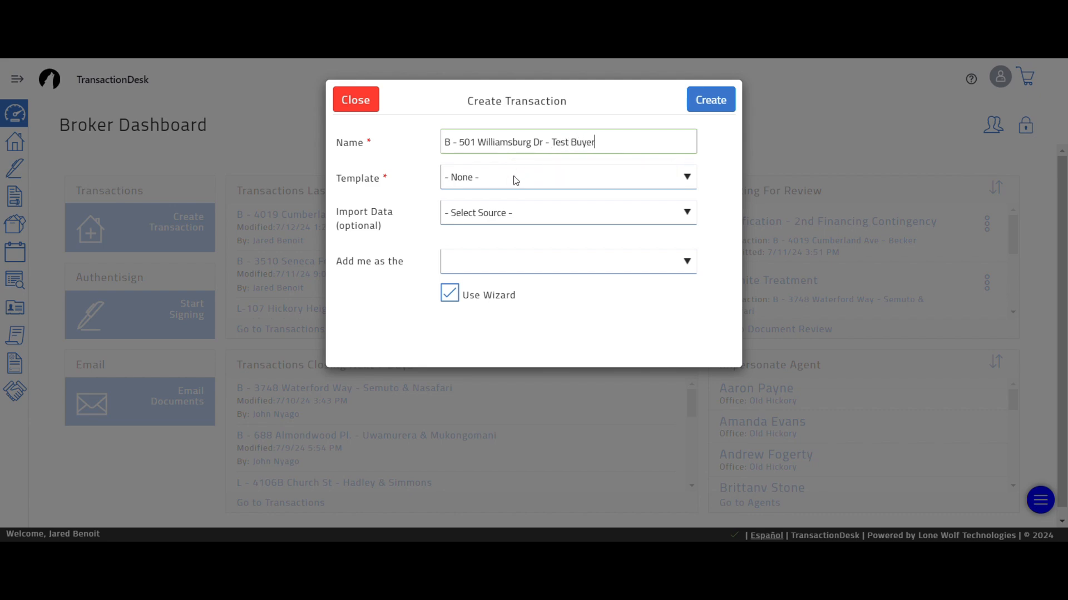
- Use the 2024 Residential Sale template with RealTracs (Web API) import, and create the transaction
{"action": "left_click", "coordinate": [537, 179]}
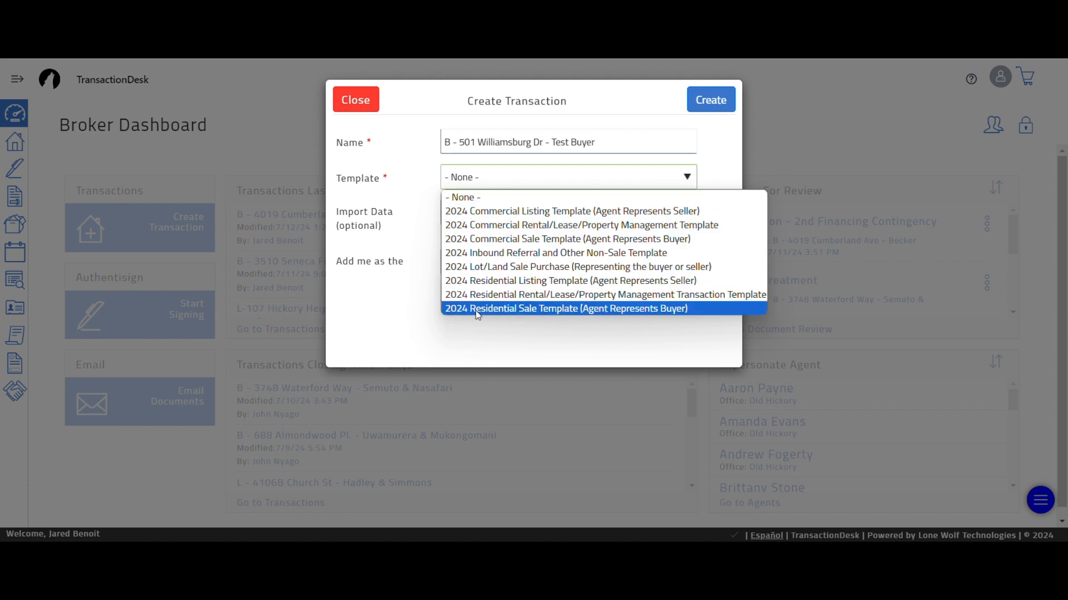
{"action": "left_click", "coordinate": [628, 312]}
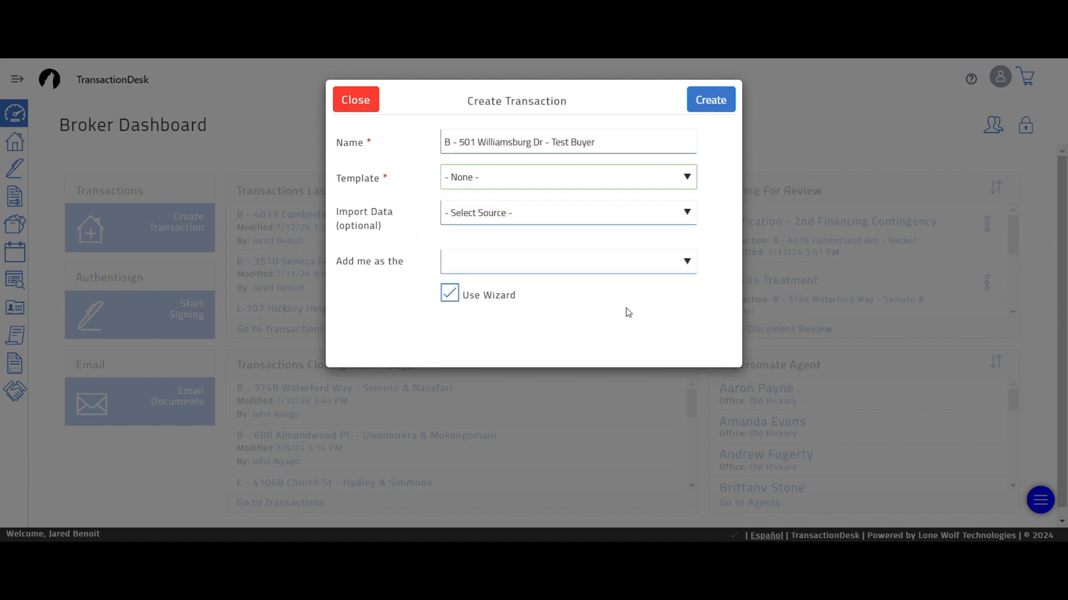
{"action": "left_click", "coordinate": [469, 217]}
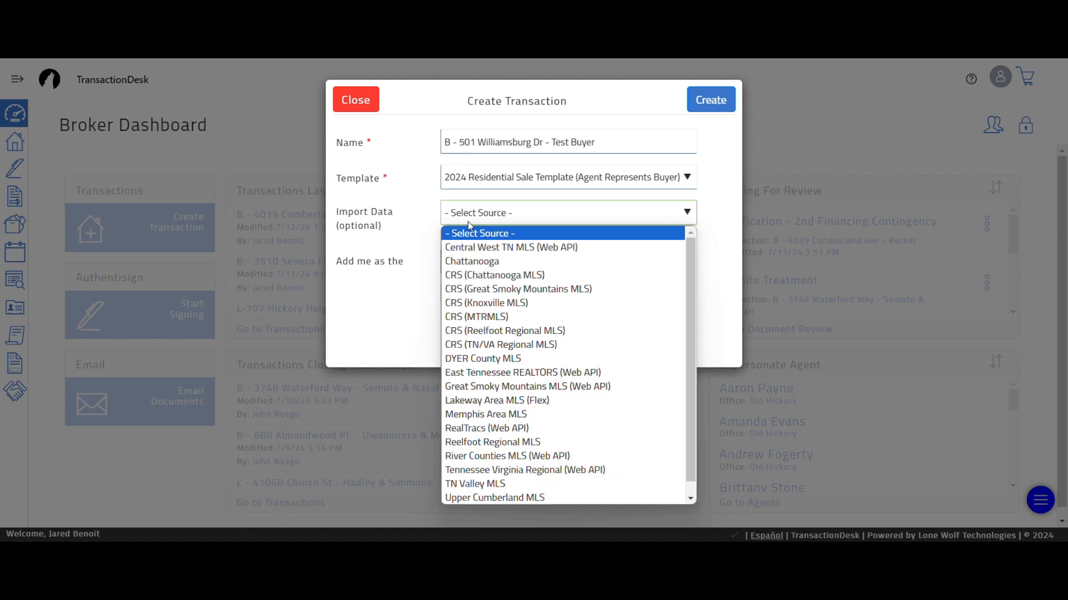
{"action": "left_click", "coordinate": [479, 430]}
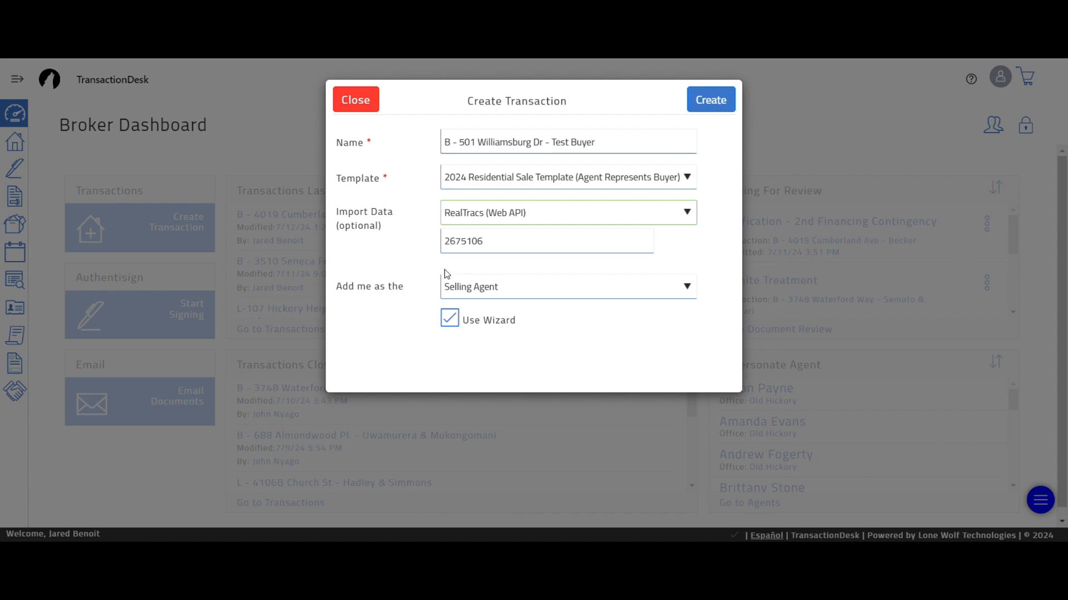
{"action": "left_click", "coordinate": [716, 108]}
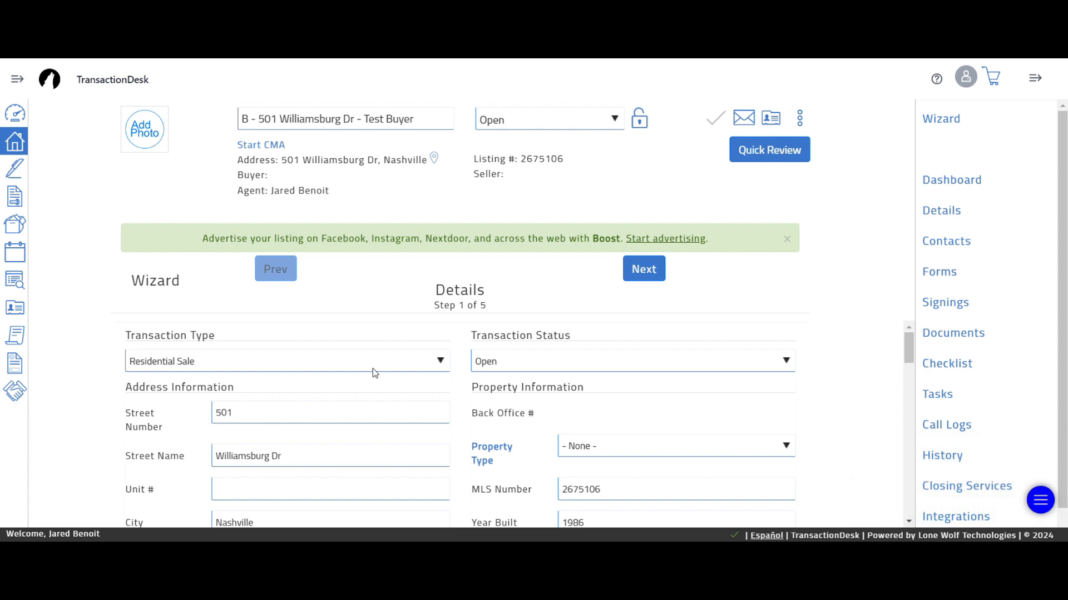
- Set the wizard's Property Type to RESIDENTIAL
{"action": "scroll", "coordinate": [471, 408], "scroll_direction": "down", "scroll_amount": 2}
{"action": "scroll", "coordinate": [471, 409], "scroll_direction": "up", "scroll_amount": 1}
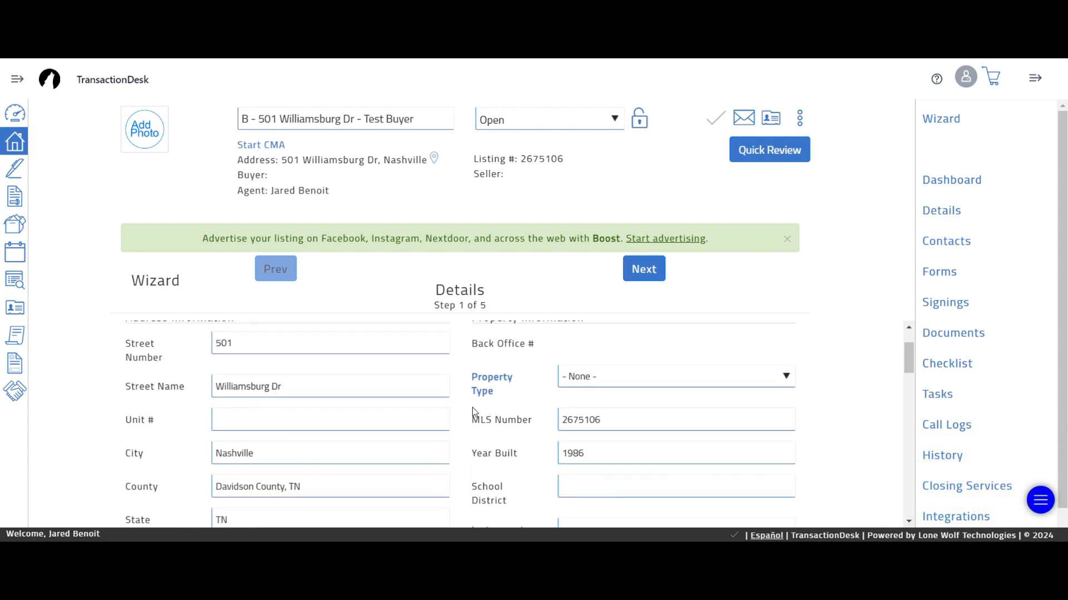
{"action": "left_click", "coordinate": [591, 381]}
{"action": "left_click", "coordinate": [599, 422]}
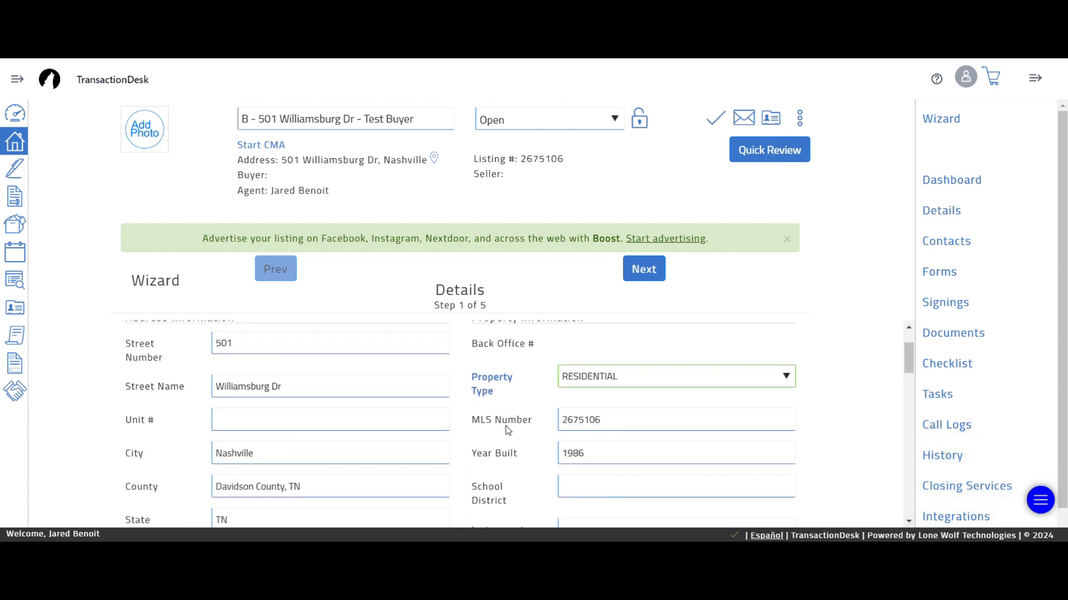
{"action": "scroll", "coordinate": [471, 445], "scroll_direction": "down", "scroll_amount": 2}
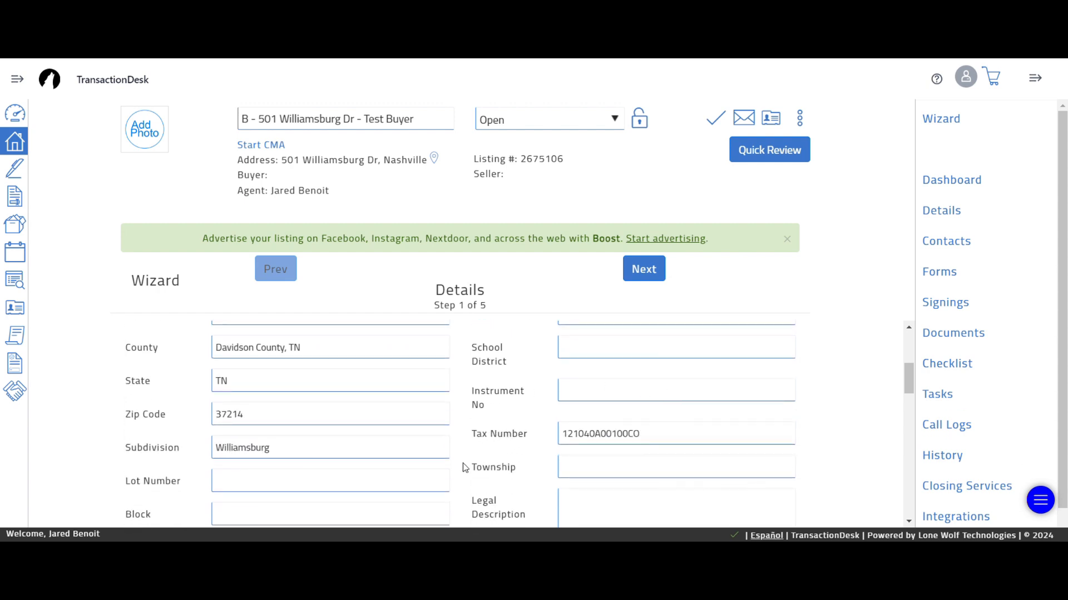
{"action": "scroll", "coordinate": [465, 467], "scroll_direction": "down", "scroll_amount": 3}
{"action": "scroll", "coordinate": [439, 446], "scroll_direction": "up", "scroll_amount": 1}
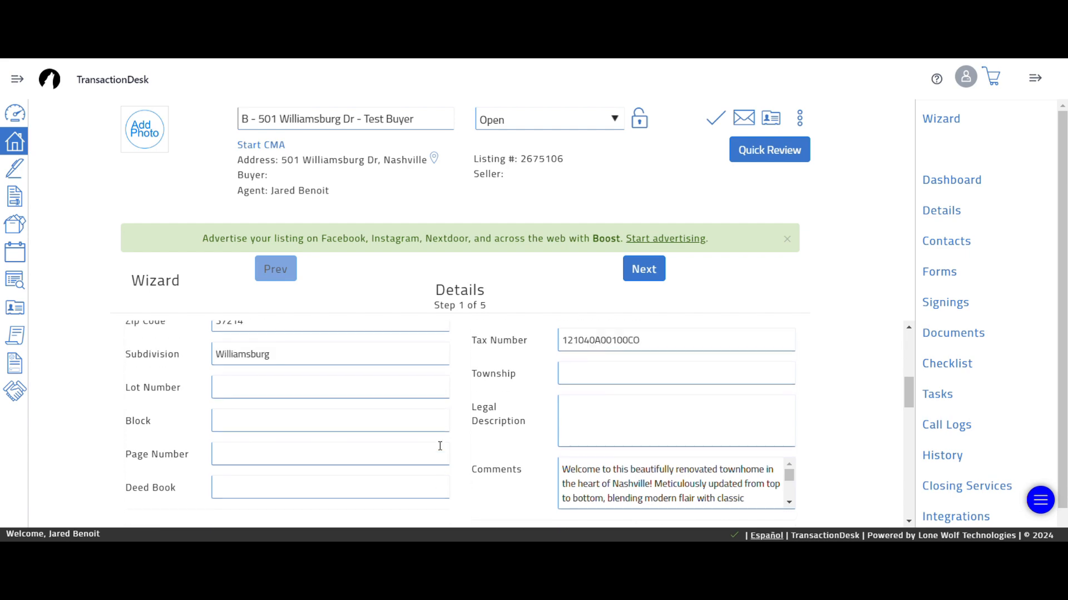
{"action": "scroll", "coordinate": [440, 446], "scroll_direction": "up", "scroll_amount": 1}
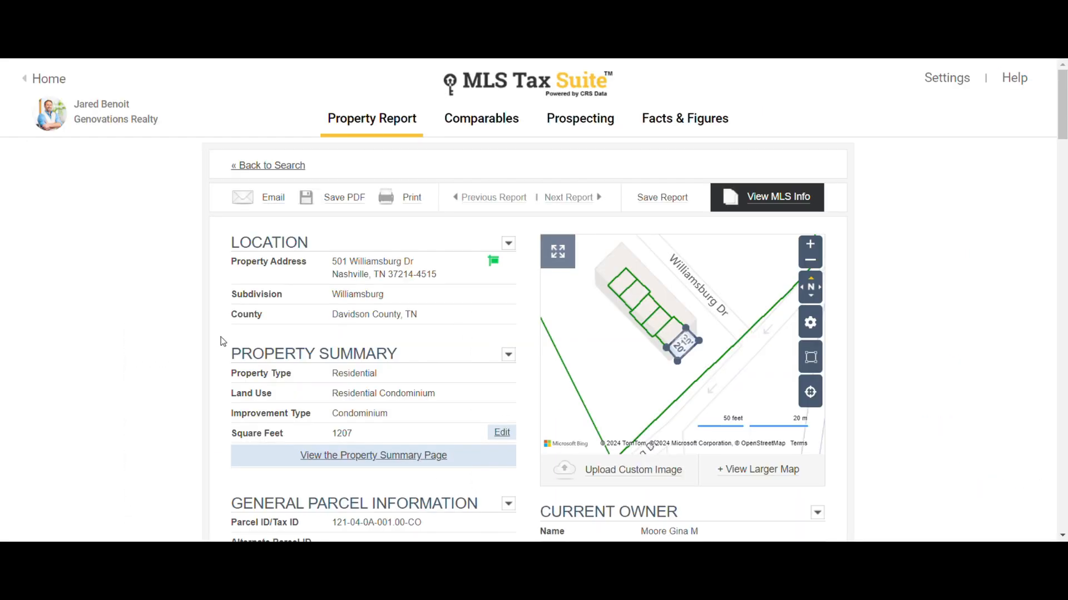
{"action": "scroll", "coordinate": [253, 429], "scroll_direction": "down", "scroll_amount": 3}
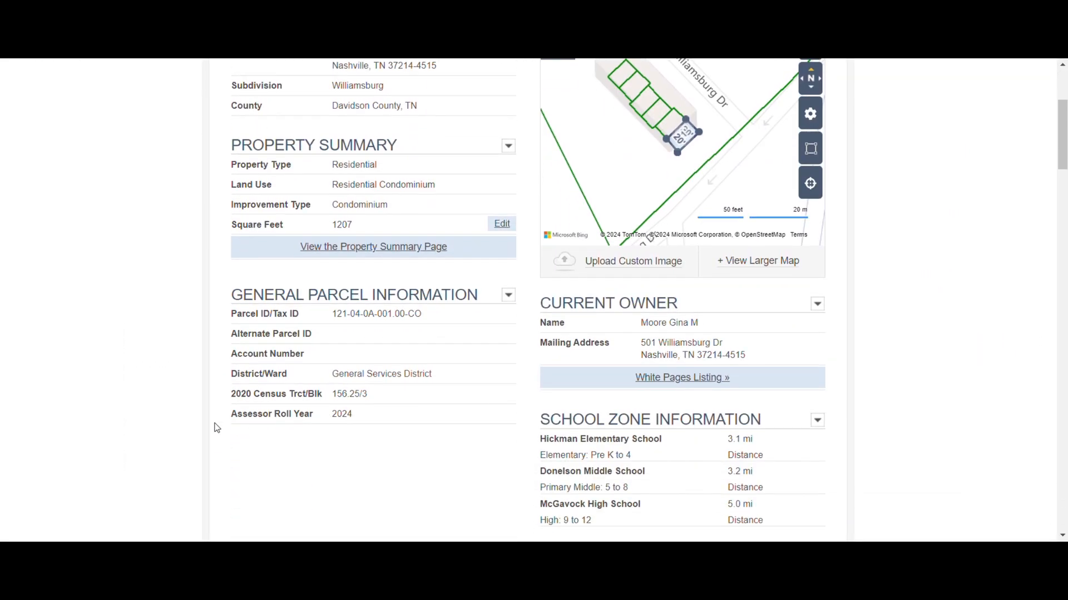
{"action": "scroll", "coordinate": [217, 428], "scroll_direction": "down", "scroll_amount": 3}
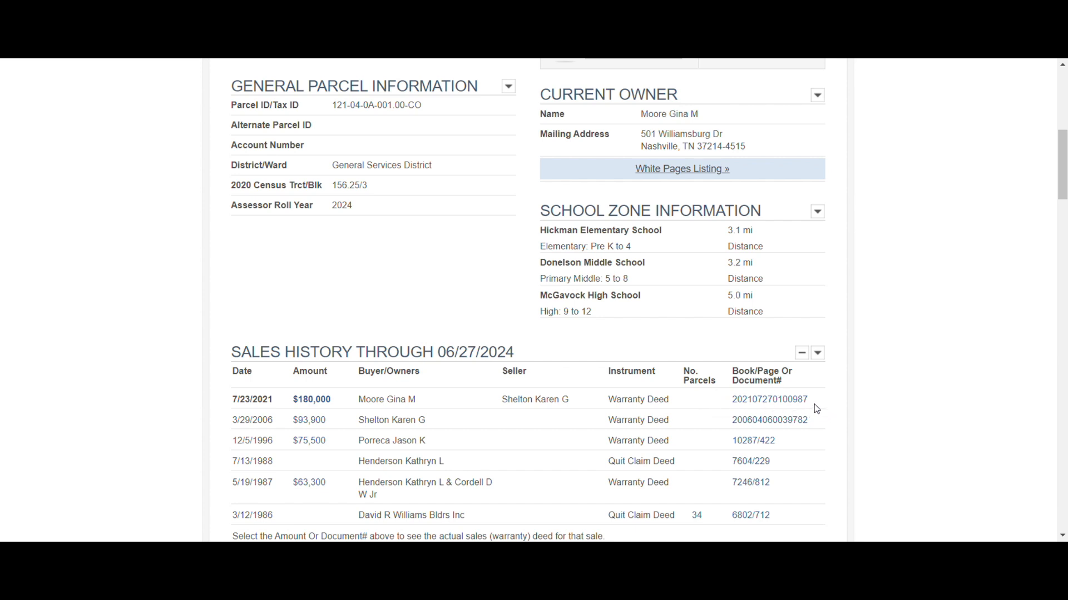
{"action": "left_click_drag", "start_coordinate": [808, 402], "coordinate": [735, 406]}
{"action": "key", "text": "ctrl+c"}
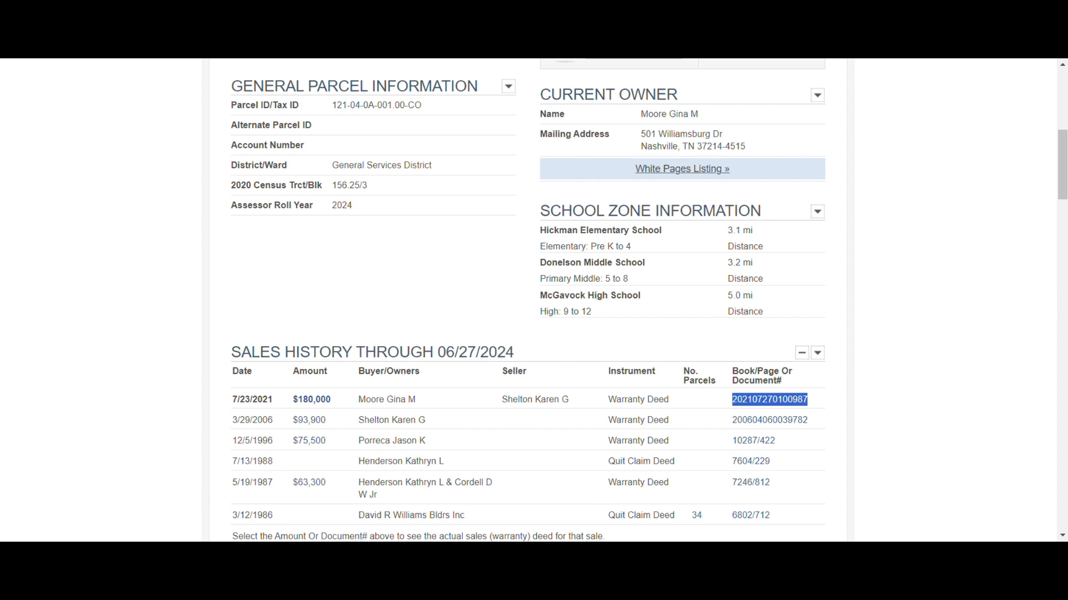
{"action": "key", "text": "ctrl+Tab"}
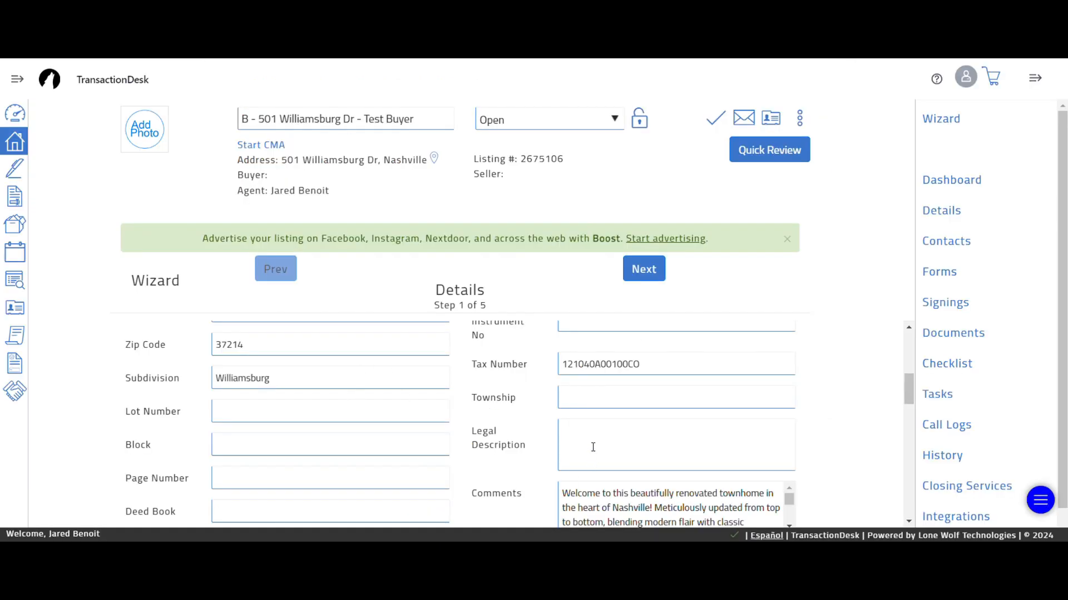
{"action": "scroll", "coordinate": [587, 364], "scroll_direction": "up", "scroll_amount": 2}
{"action": "left_click", "coordinate": [585, 389]}
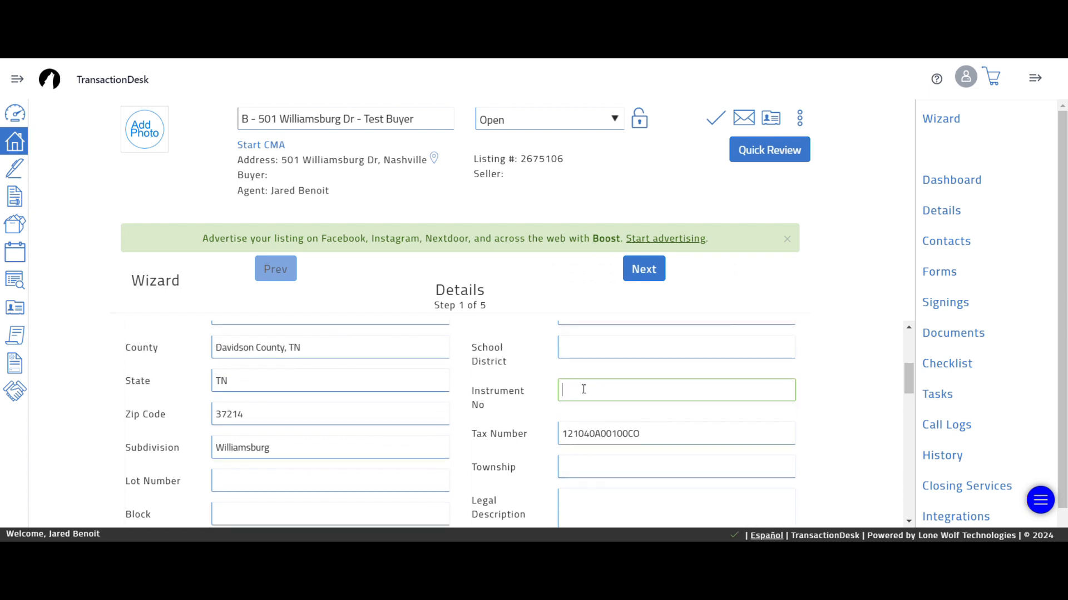
{"action": "key", "text": "ctrl+v"}
{"action": "scroll", "coordinate": [202, 431], "scroll_direction": "down", "scroll_amount": 1}
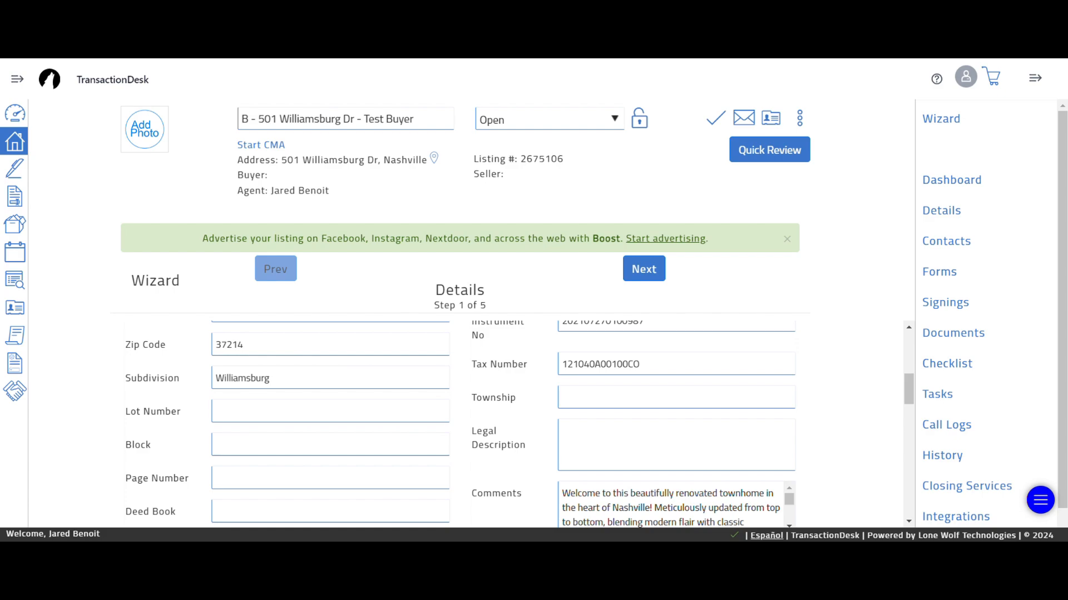
{"action": "key", "text": "ctrl+Tab"}
{"action": "scroll", "coordinate": [203, 410], "scroll_direction": "down", "scroll_amount": 18}
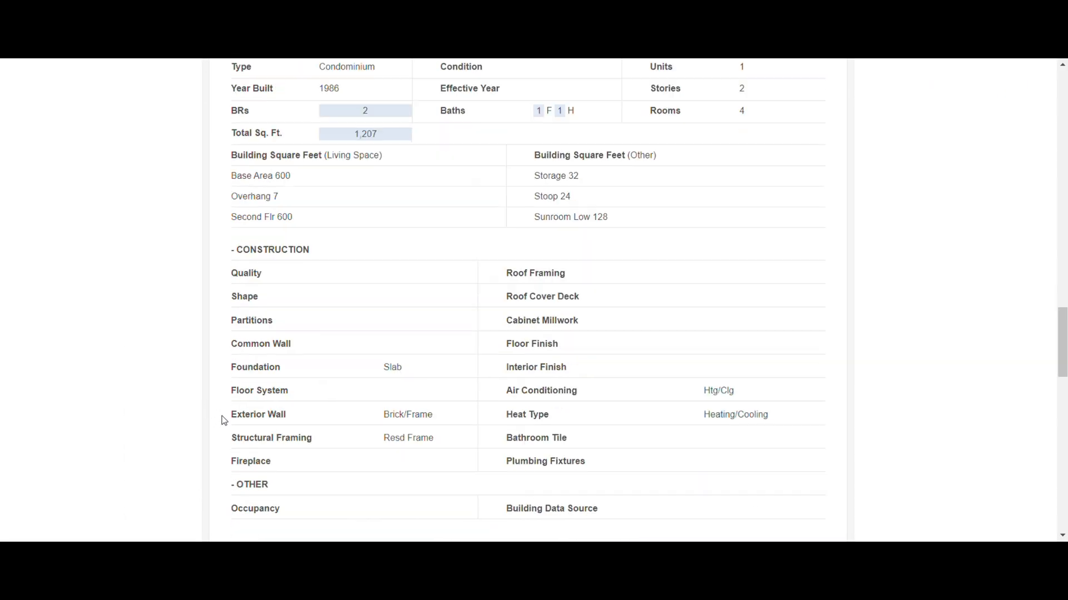
{"action": "scroll", "coordinate": [224, 421], "scroll_direction": "down", "scroll_amount": 10}
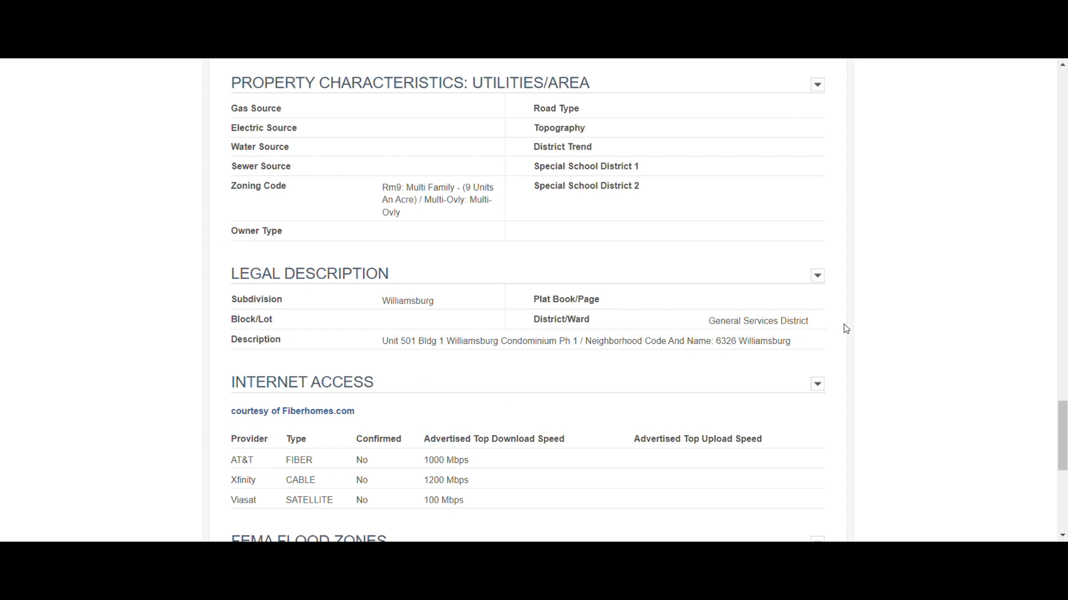
{"action": "left_click_drag", "start_coordinate": [791, 341], "coordinate": [383, 343]}
{"action": "key", "text": "ctrl+c"}
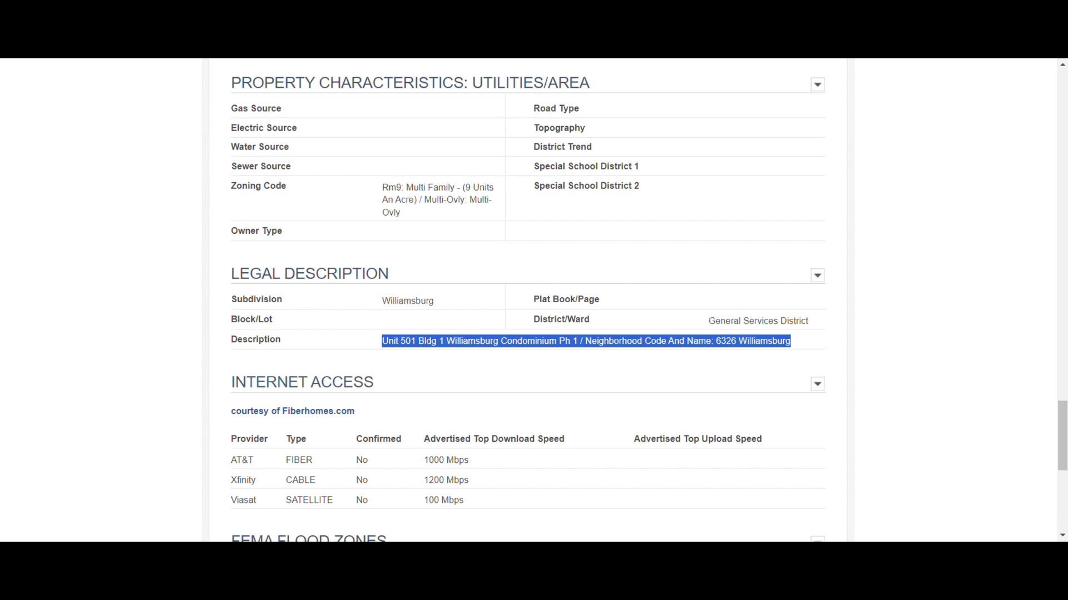
{"action": "left_click", "coordinate": [311, 27]}
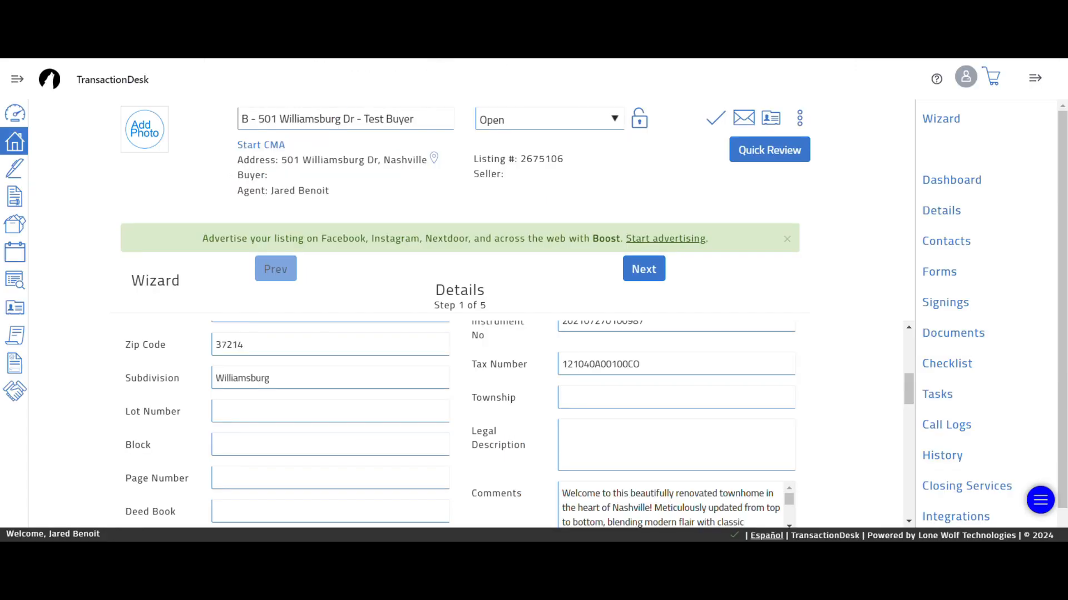
{"action": "left_click", "coordinate": [652, 440]}
{"action": "key", "text": "ctrl+v"}
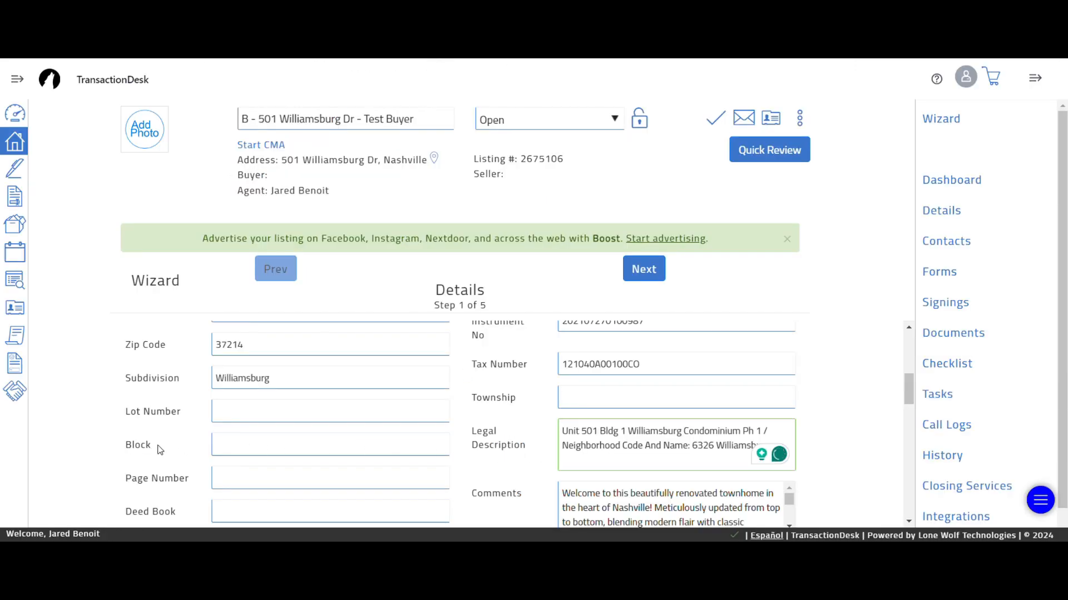
{"action": "scroll", "coordinate": [167, 439], "scroll_direction": "down", "scroll_amount": 2}
{"action": "scroll", "coordinate": [214, 423], "scroll_direction": "up", "scroll_amount": 1}
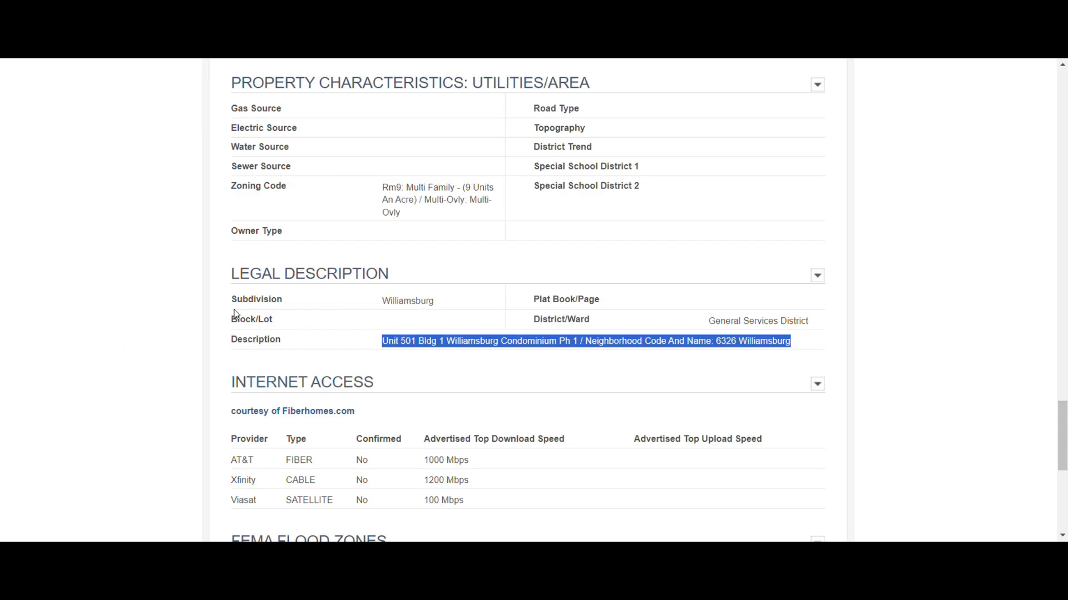
{"action": "left_click", "coordinate": [228, 336]}
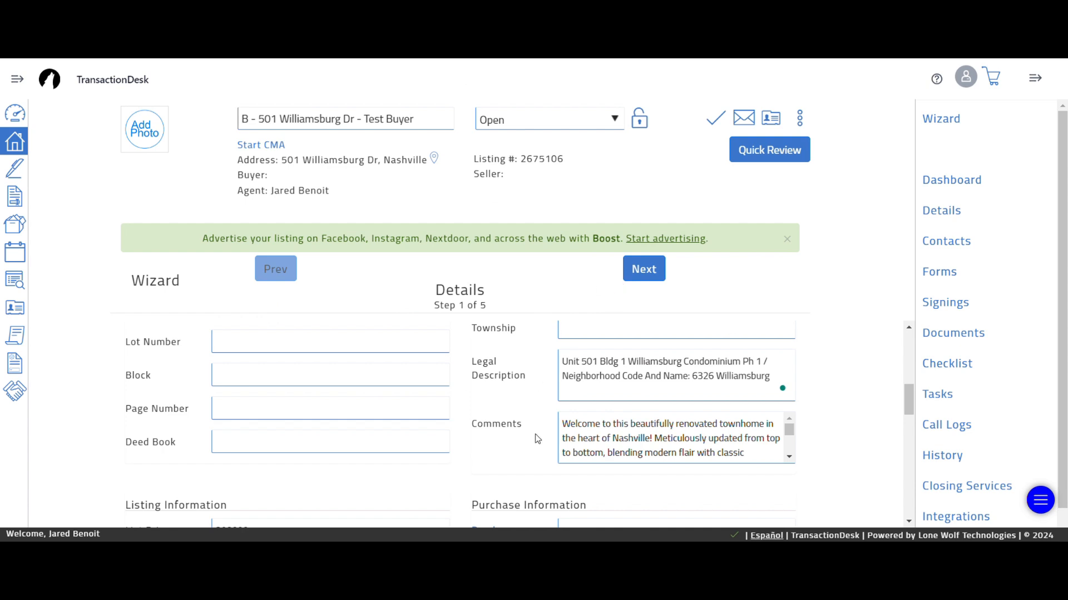
- Advance the wizard to the Transaction Dates step
{"action": "scroll", "coordinate": [534, 414], "scroll_direction": "down", "scroll_amount": 4}
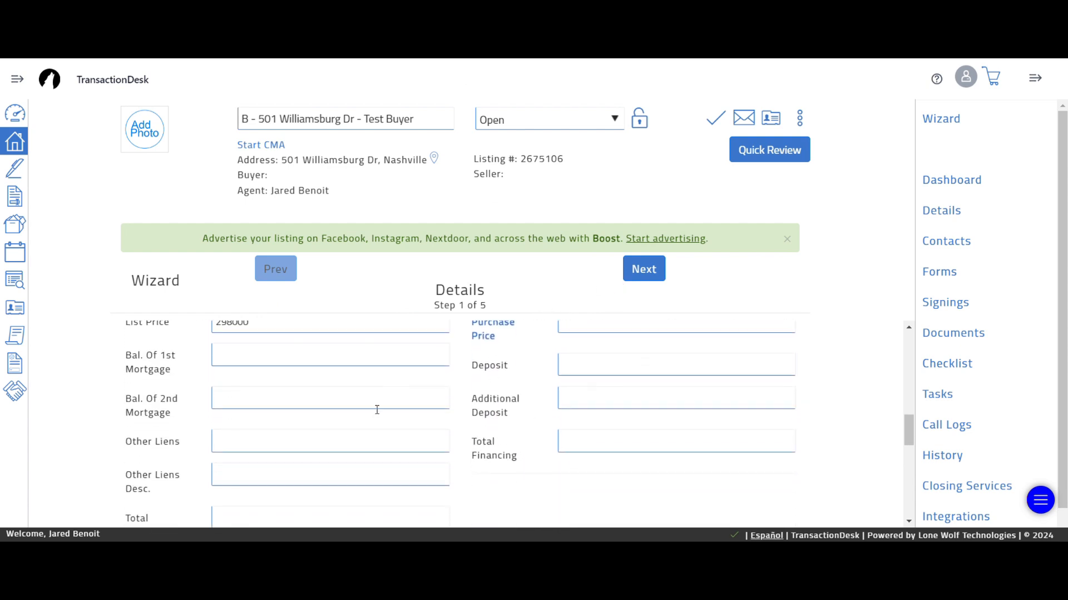
{"action": "scroll", "coordinate": [507, 442], "scroll_direction": "up", "scroll_amount": 1}
{"action": "scroll", "coordinate": [509, 447], "scroll_direction": "up", "scroll_amount": 4}
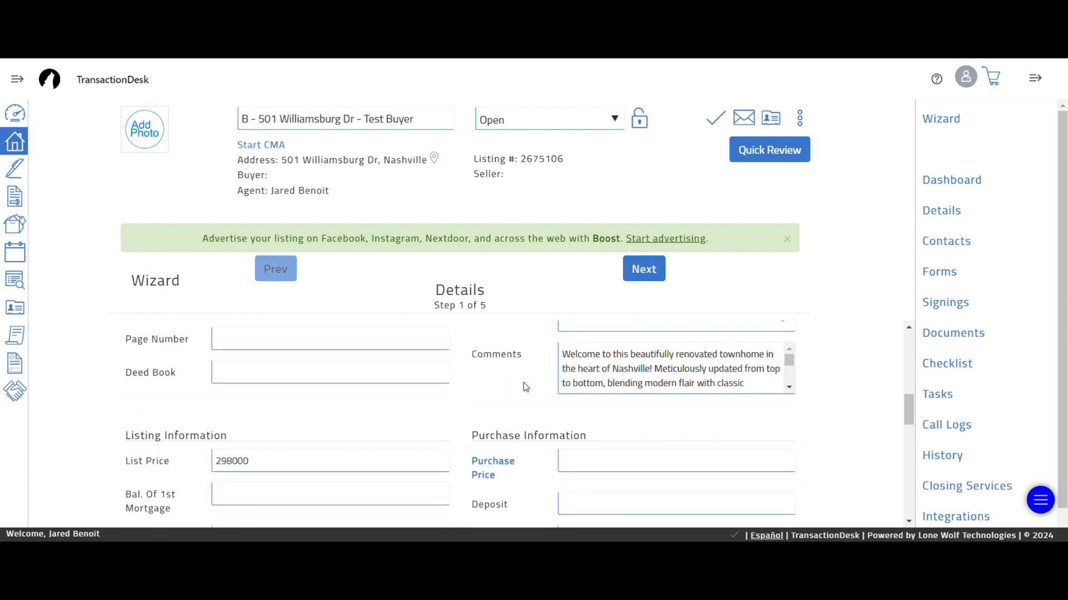
{"action": "scroll", "coordinate": [525, 389], "scroll_direction": "up", "scroll_amount": 4}
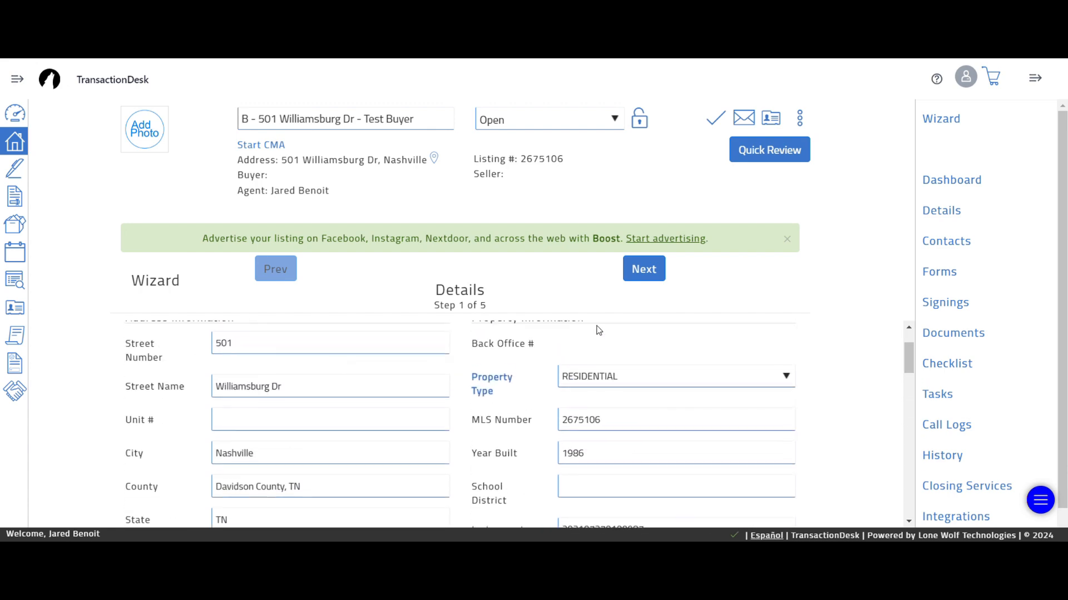
{"action": "left_click", "coordinate": [645, 270]}
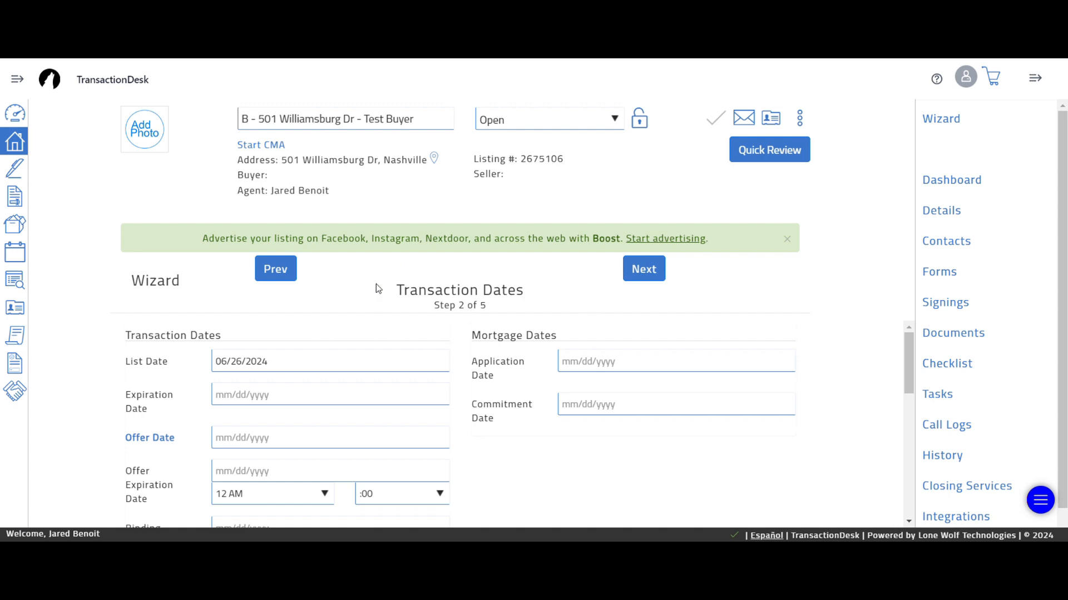
- Move the wizard from Transaction Dates to Contacts, step 3 of 5
{"action": "left_click", "coordinate": [642, 271]}
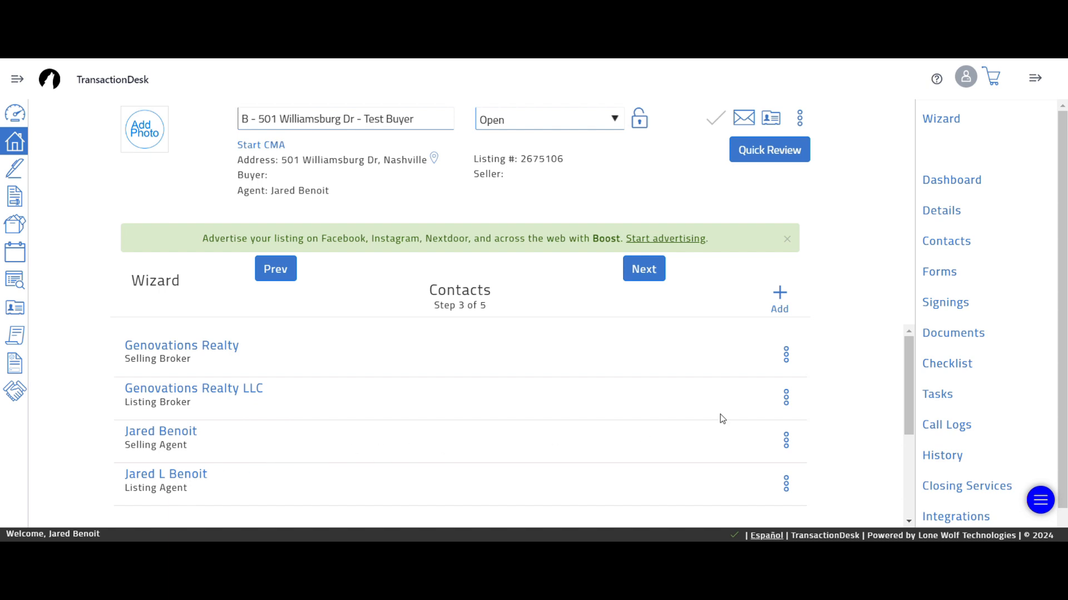
- Search existing contacts for 'T', add Test Buyer, and save them as the buyer
{"action": "left_click", "coordinate": [781, 296]}
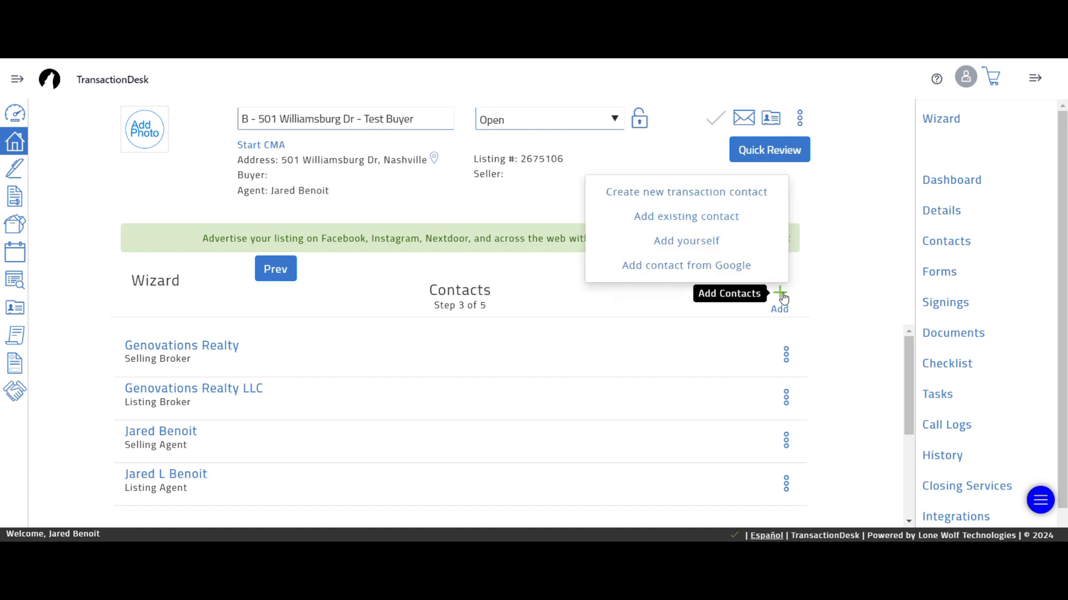
{"action": "left_click", "coordinate": [677, 194]}
{"action": "left_click", "coordinate": [346, 98]}
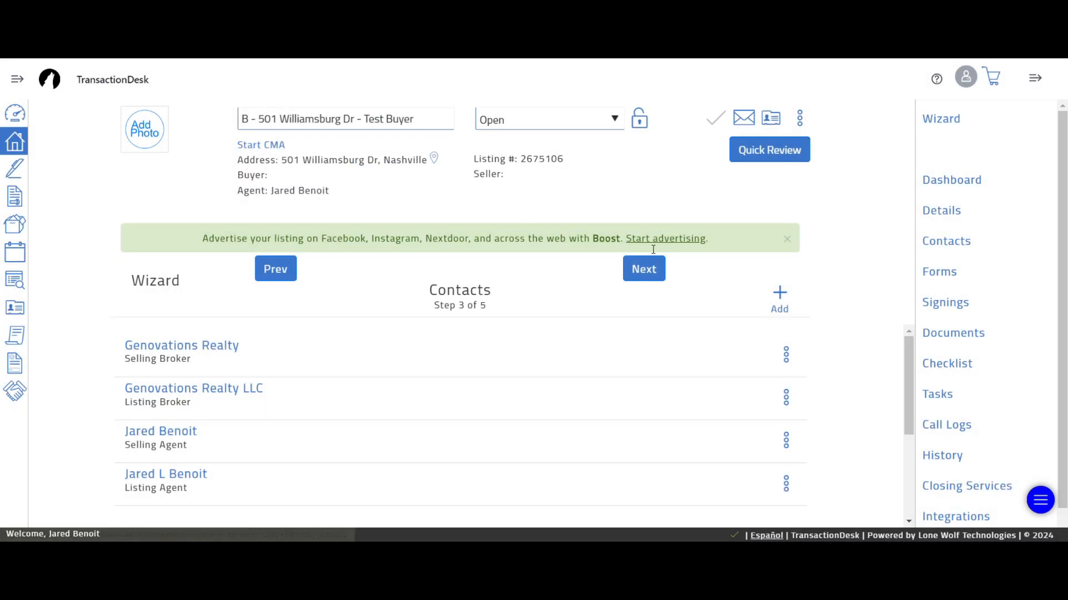
{"action": "left_click", "coordinate": [779, 294]}
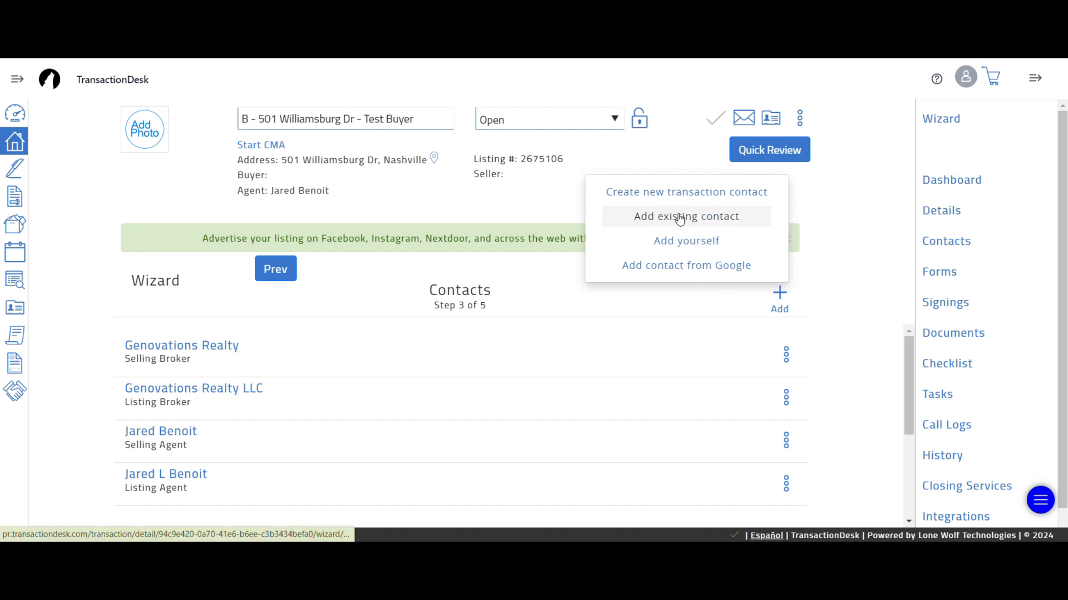
{"action": "left_click", "coordinate": [679, 218]}
{"action": "left_click", "coordinate": [562, 136]}
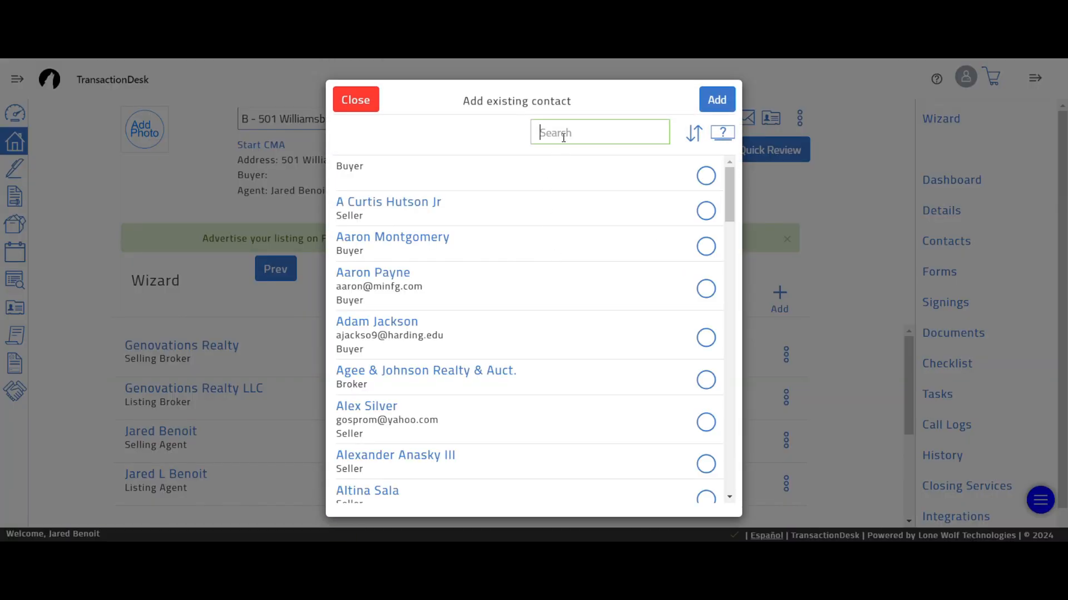
{"action": "type", "text": "Tes"}
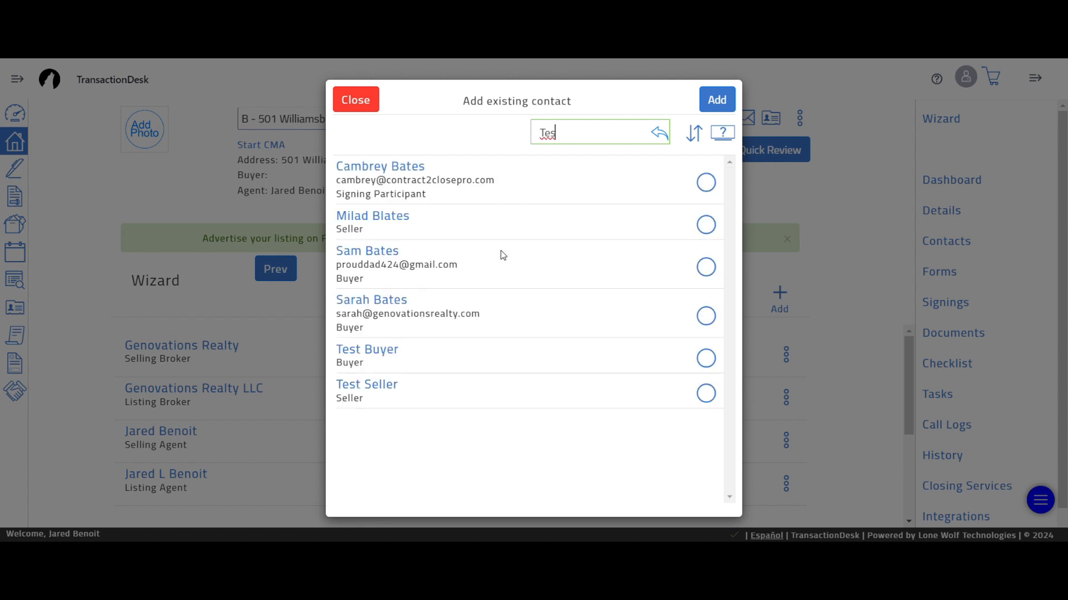
{"action": "left_click", "coordinate": [710, 360]}
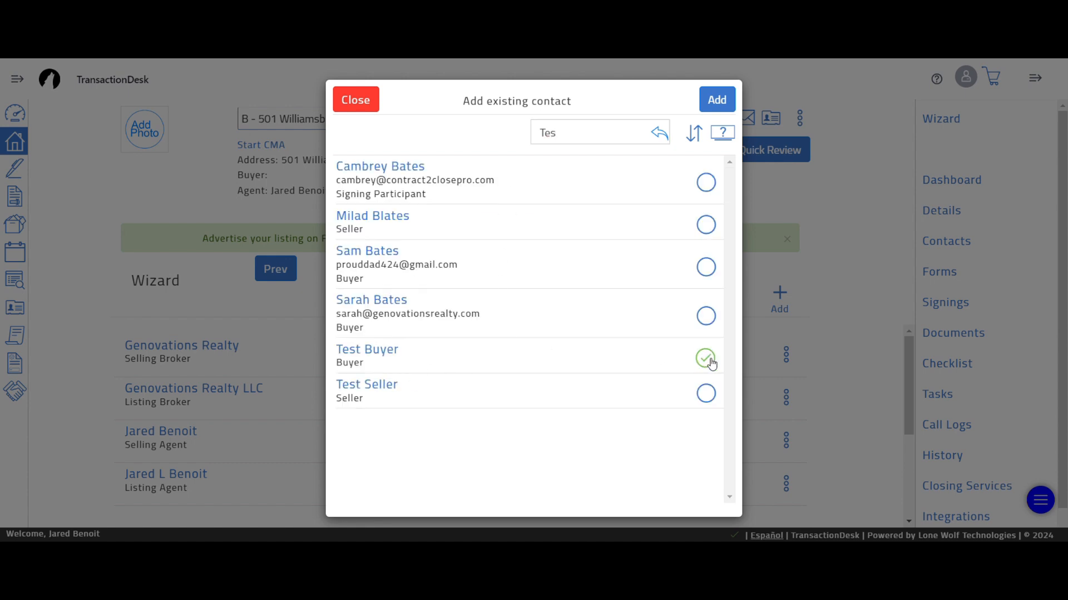
{"action": "left_click", "coordinate": [718, 101]}
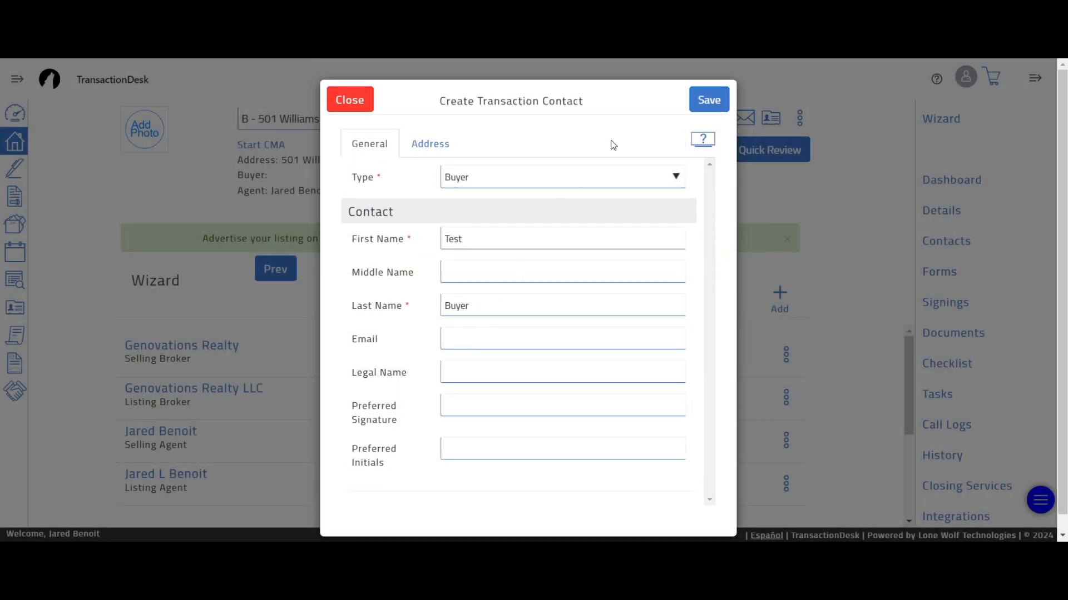
{"action": "left_click", "coordinate": [707, 103]}
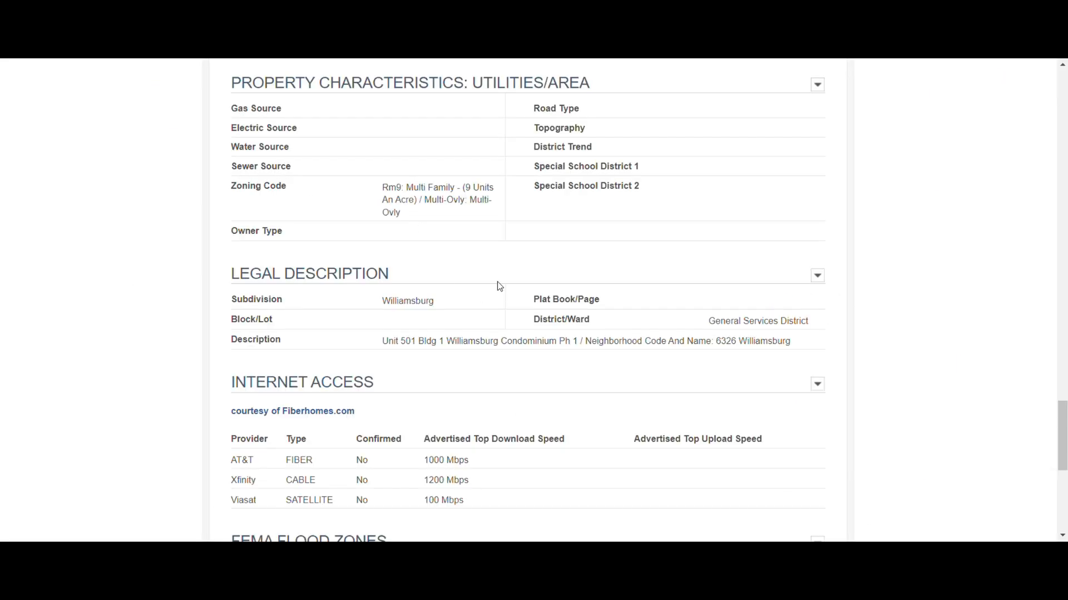
{"action": "scroll", "coordinate": [586, 258], "scroll_direction": "up", "scroll_amount": 15}
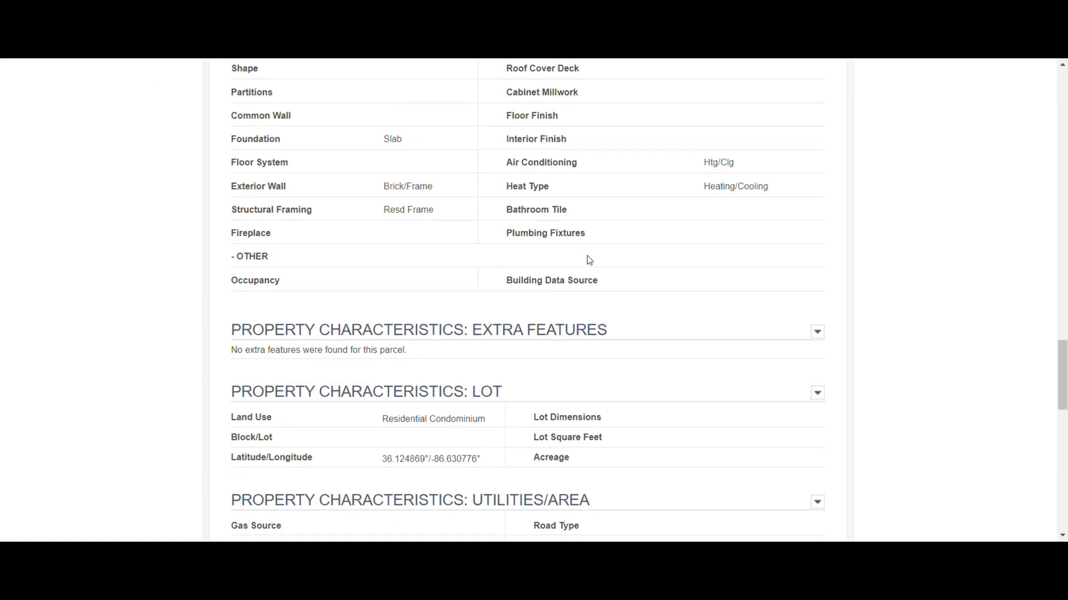
{"action": "scroll", "coordinate": [621, 261], "scroll_direction": "up", "scroll_amount": 15}
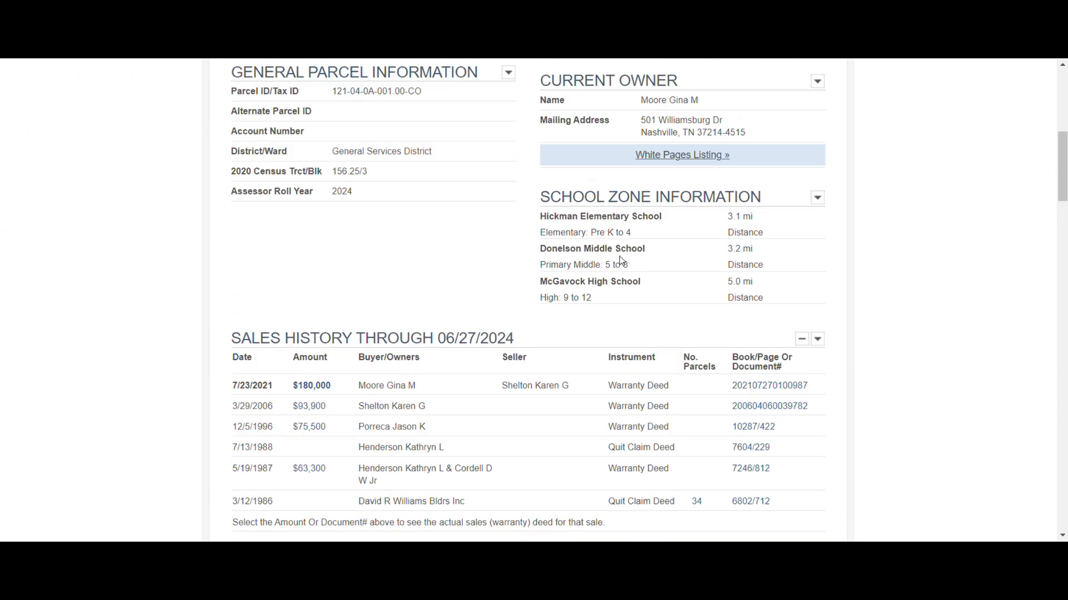
{"action": "scroll", "coordinate": [592, 269], "scroll_direction": "down", "scroll_amount": 6}
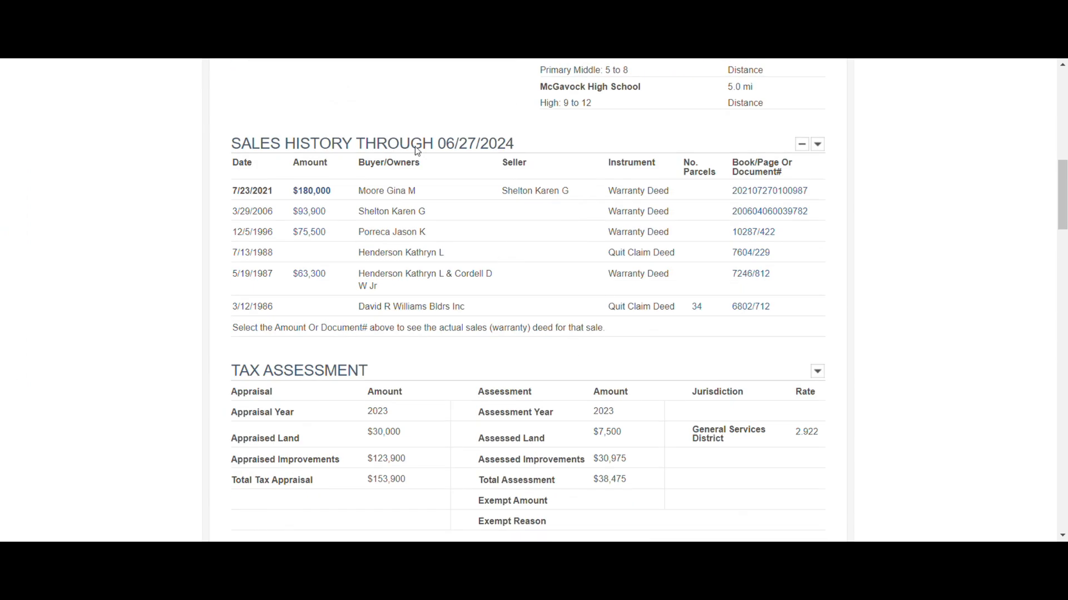
{"action": "scroll", "coordinate": [556, 223], "scroll_direction": "up", "scroll_amount": 6}
{"action": "scroll", "coordinate": [405, 374], "scroll_direction": "up", "scroll_amount": 1}
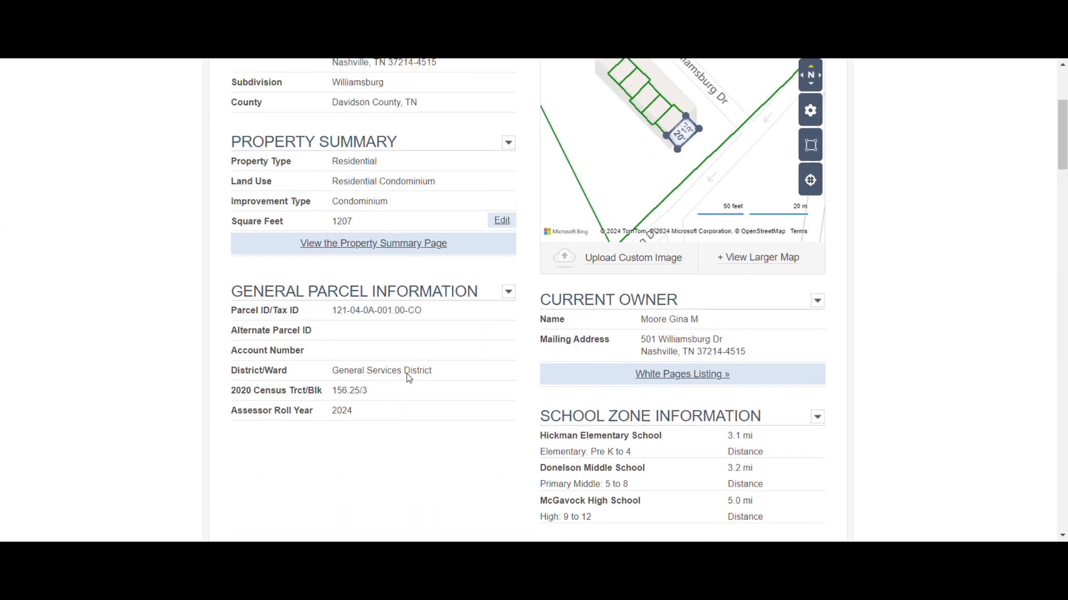
{"action": "scroll", "coordinate": [405, 374], "scroll_direction": "down", "scroll_amount": 5}
{"action": "key", "text": "ctrl+shift+Tab"}
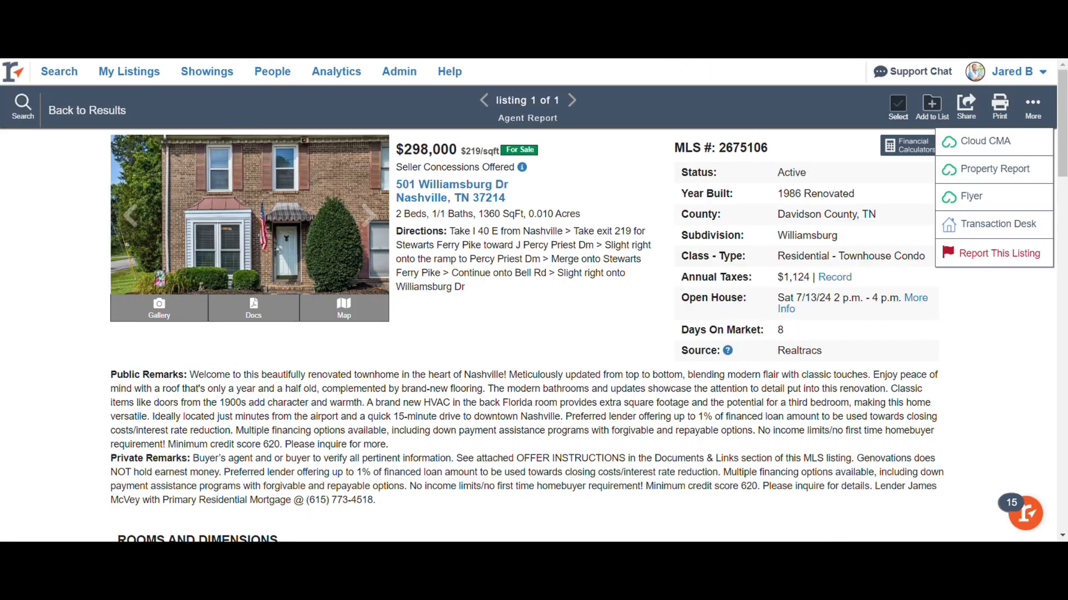
{"action": "scroll", "coordinate": [90, 391], "scroll_direction": "down", "scroll_amount": 14}
{"action": "scroll", "coordinate": [96, 421], "scroll_direction": "down", "scroll_amount": 5}
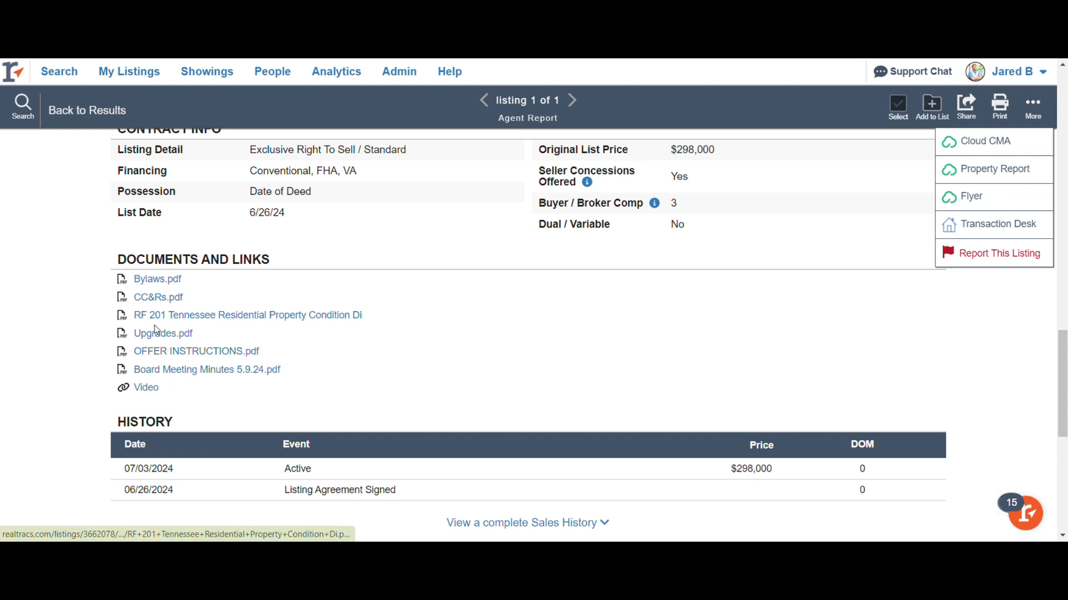
{"action": "left_click", "coordinate": [229, 315]}
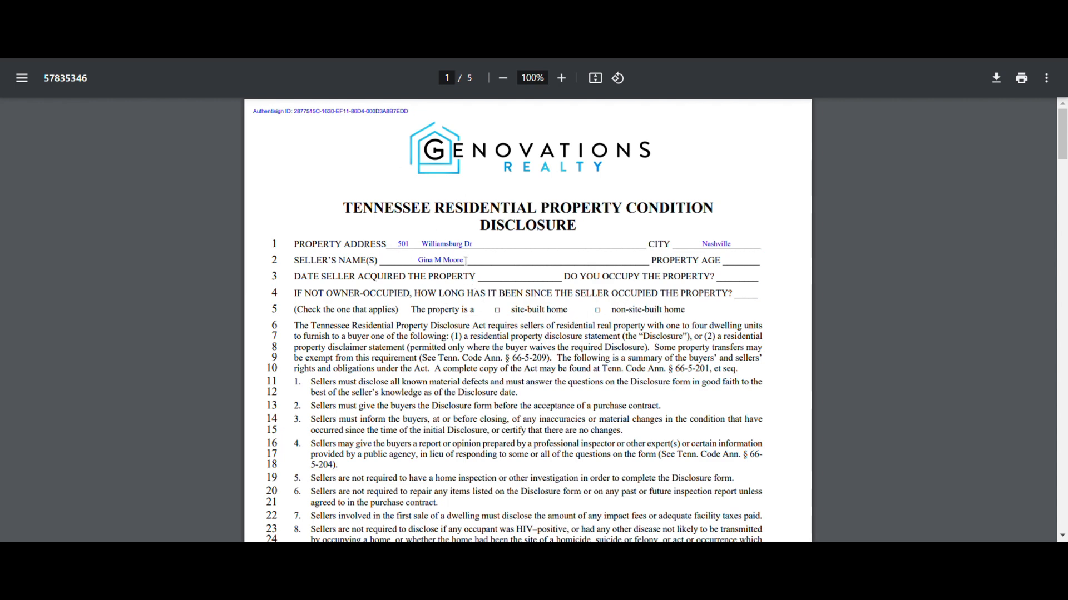
{"action": "left_click_drag", "start_coordinate": [466, 260], "coordinate": [421, 260]}
{"action": "key", "text": "ctrl+Tab"}
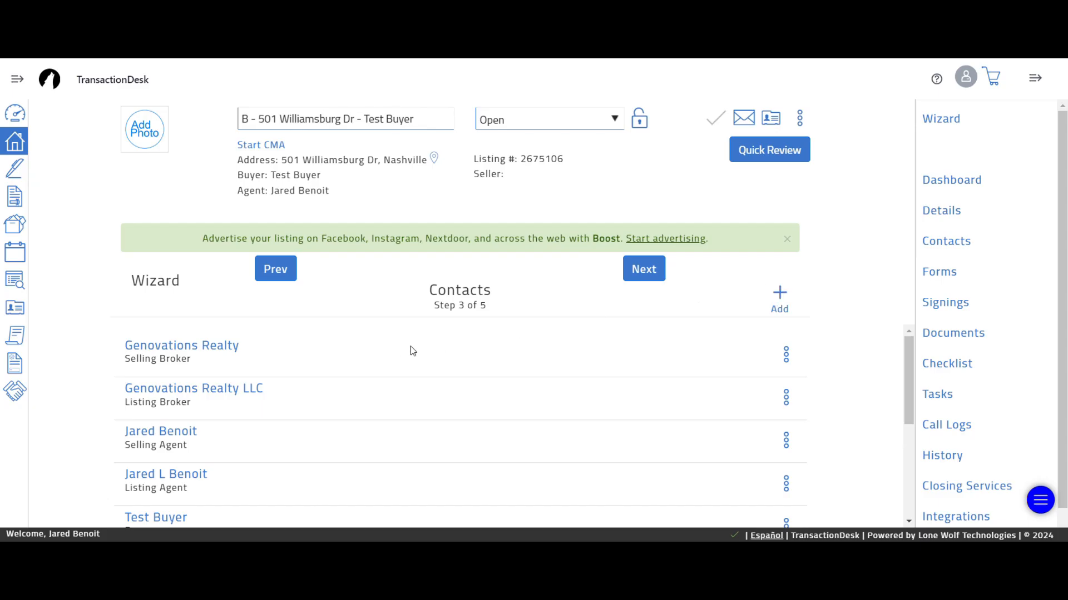
- Search existing contacts for 'te', add Test Seller, and save them as the seller
{"action": "left_click", "coordinate": [779, 295]}
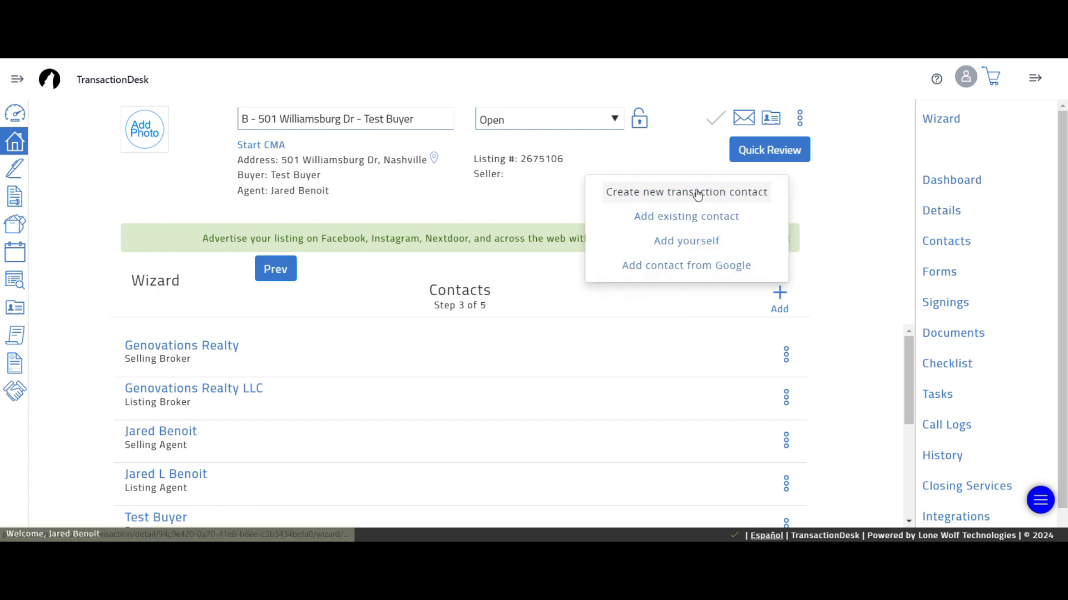
{"action": "left_click", "coordinate": [688, 216]}
{"action": "left_click", "coordinate": [569, 133]}
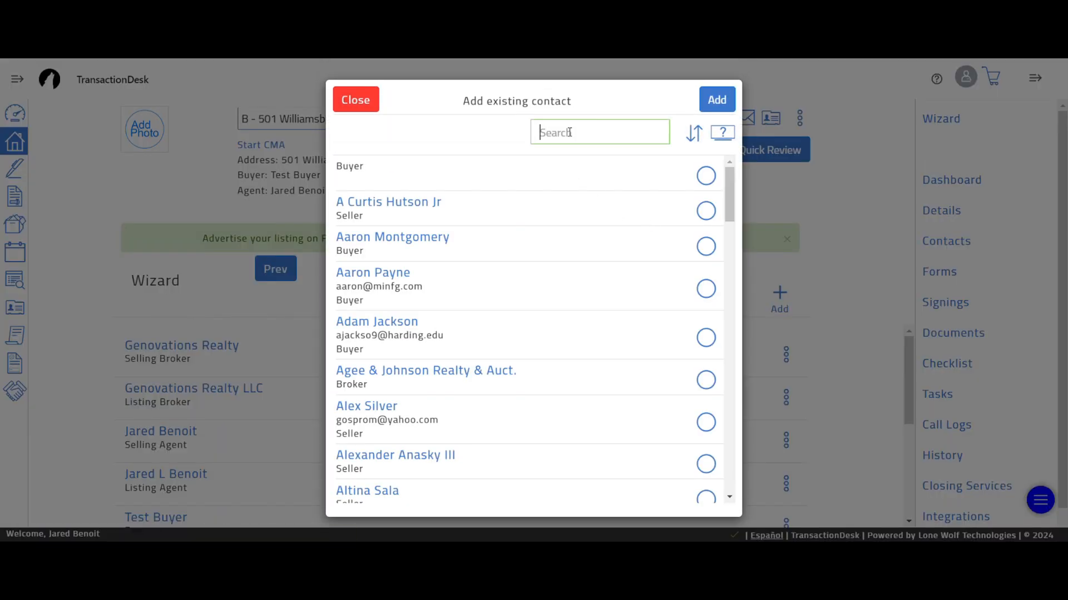
{"action": "type", "text": "test"}
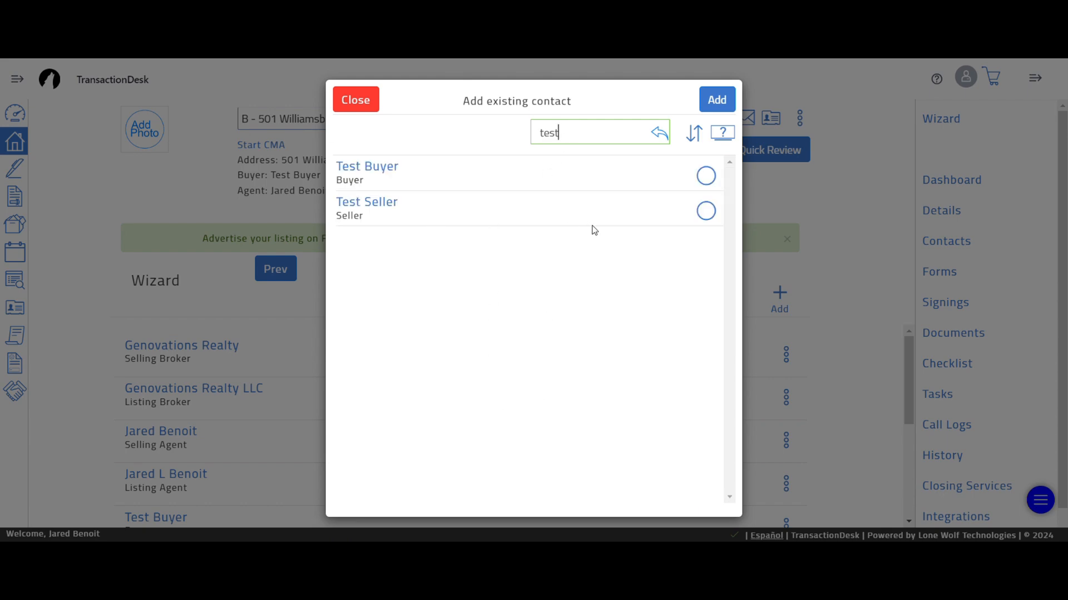
{"action": "left_click", "coordinate": [705, 211]}
{"action": "left_click", "coordinate": [717, 99]}
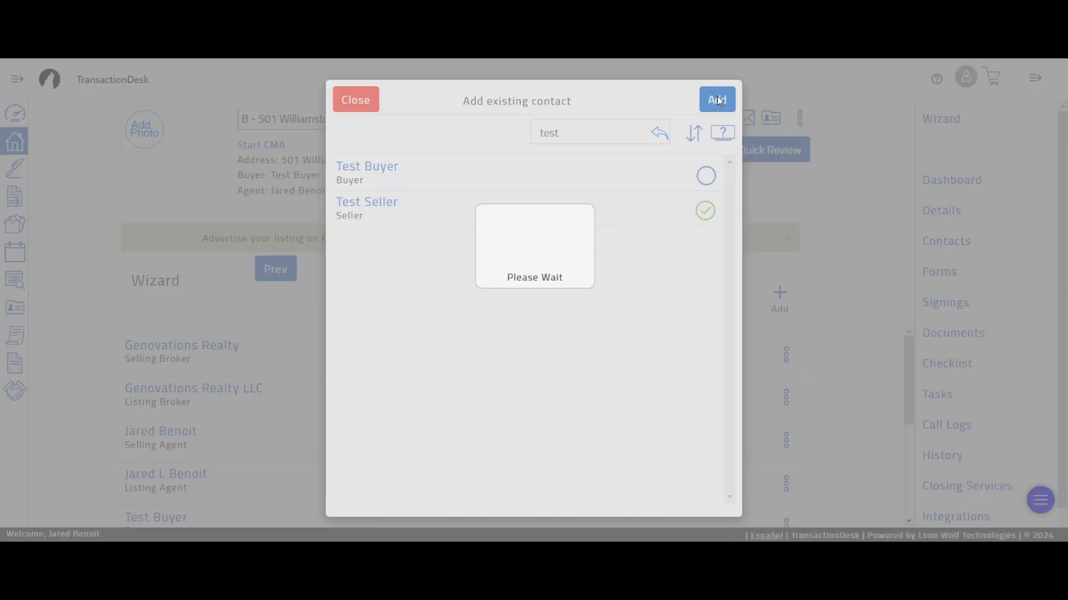
{"action": "left_click", "coordinate": [709, 100]}
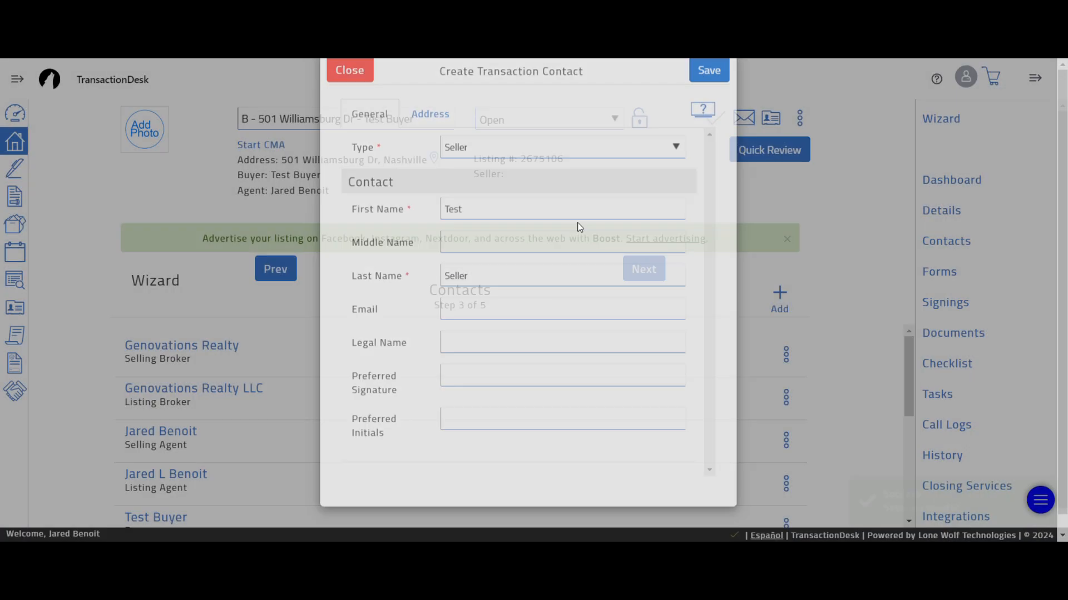
{"action": "scroll", "coordinate": [483, 414], "scroll_direction": "down", "scroll_amount": 1}
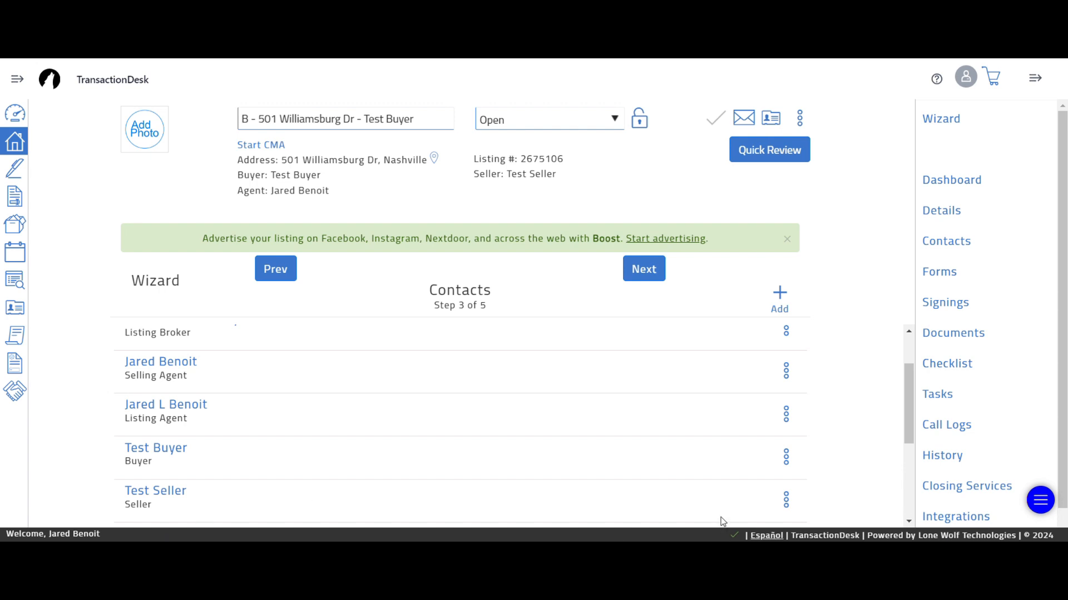
{"action": "scroll", "coordinate": [515, 389], "scroll_direction": "up", "scroll_amount": 2}
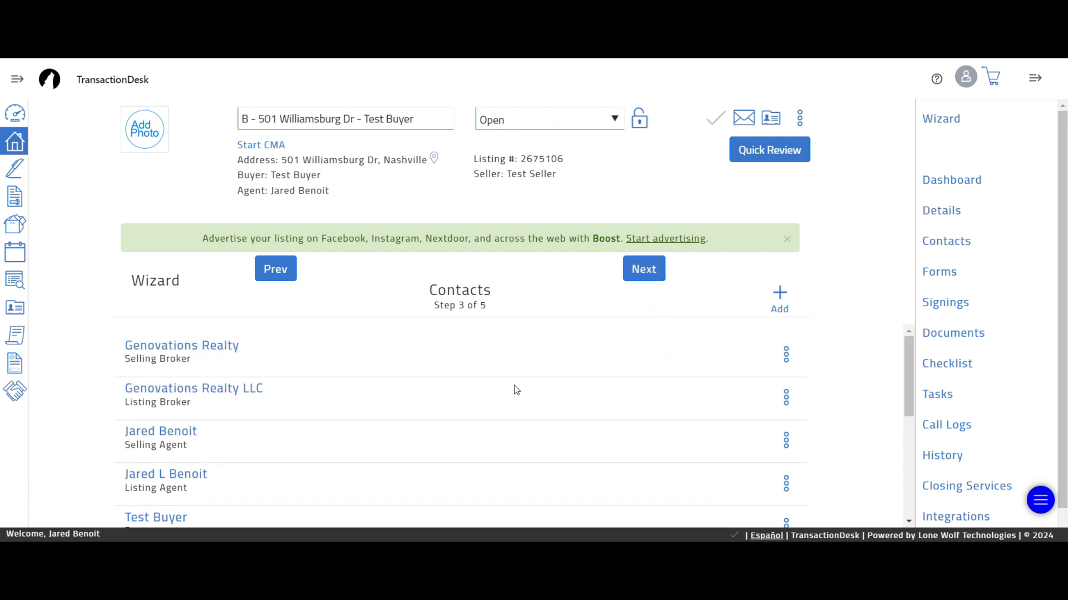
{"action": "scroll", "coordinate": [267, 443], "scroll_direction": "down", "scroll_amount": 4}
{"action": "scroll", "coordinate": [365, 409], "scroll_direction": "up", "scroll_amount": 3}
{"action": "scroll", "coordinate": [410, 449], "scroll_direction": "down", "scroll_amount": 2}
- Advance to Forms (Step 4 of 5) and open RF 401 Purchase and Sale Agreement
{"action": "left_click", "coordinate": [656, 268]}
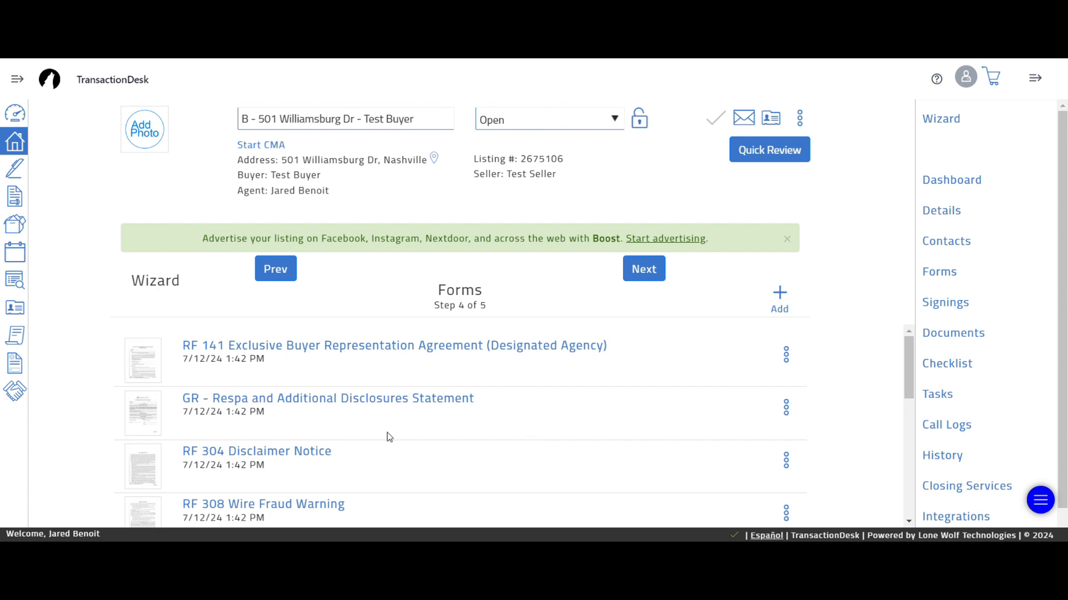
{"action": "scroll", "coordinate": [411, 495], "scroll_direction": "down", "scroll_amount": 3}
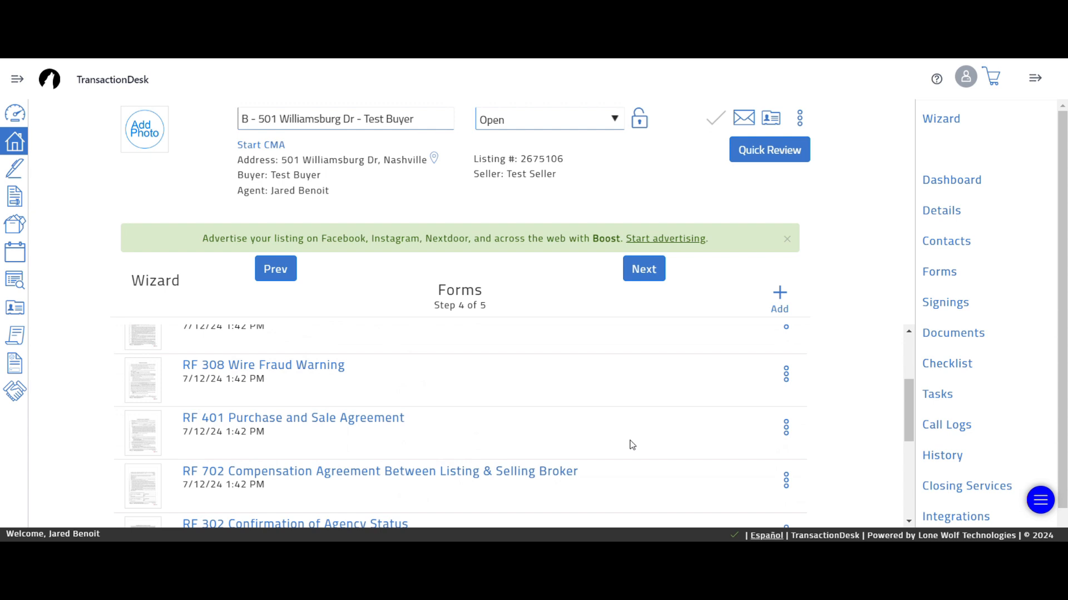
{"action": "scroll", "coordinate": [425, 396], "scroll_direction": "up", "scroll_amount": 3}
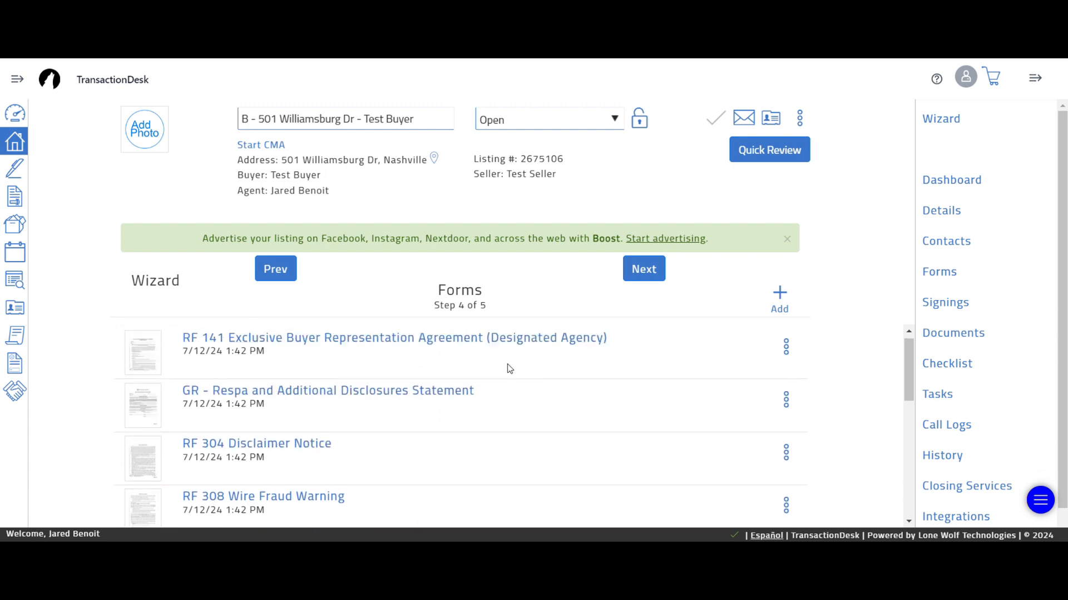
{"action": "scroll", "coordinate": [445, 456], "scroll_direction": "down", "scroll_amount": 1}
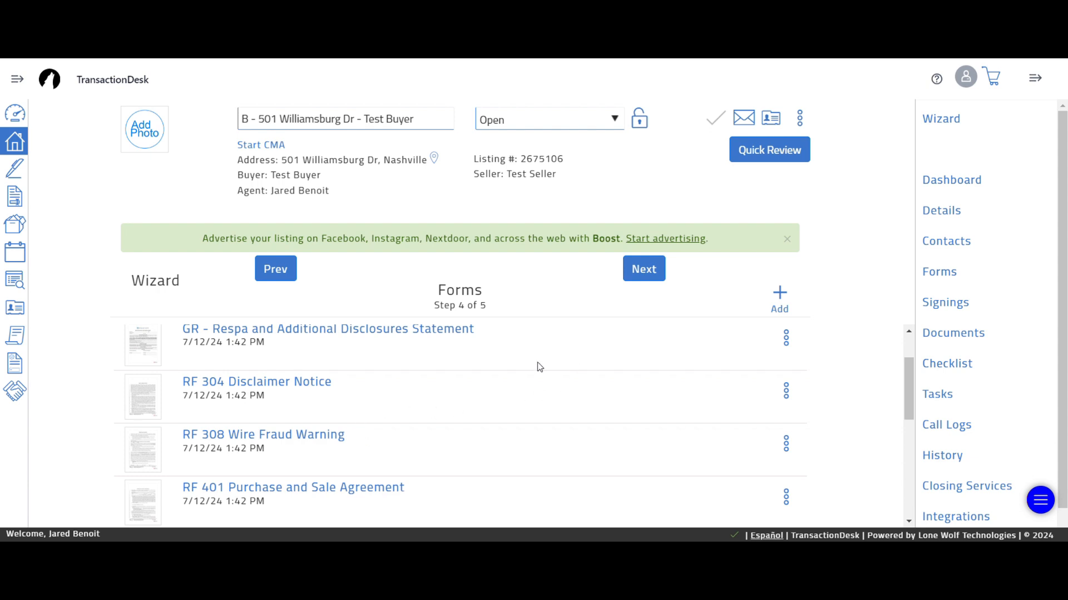
{"action": "scroll", "coordinate": [517, 384], "scroll_direction": "up", "scroll_amount": 1}
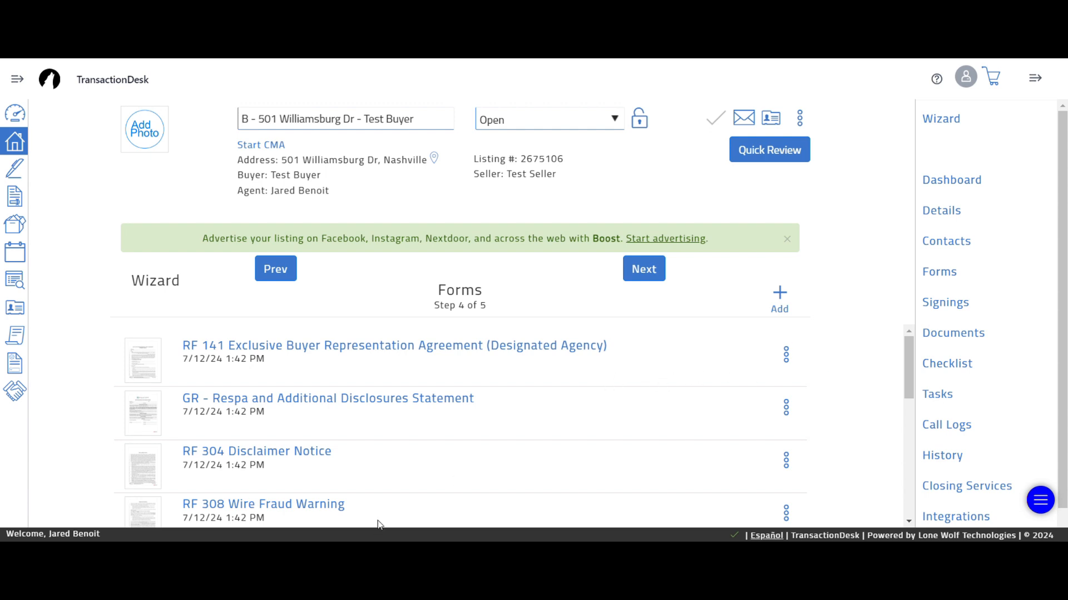
{"action": "scroll", "coordinate": [383, 517], "scroll_direction": "down", "scroll_amount": 2}
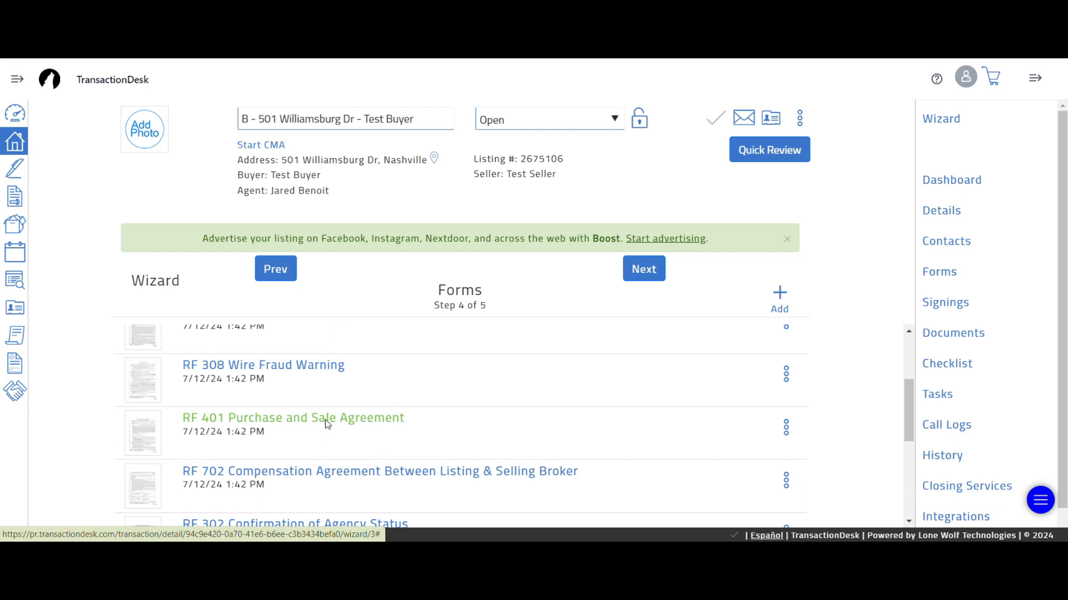
{"action": "left_click", "coordinate": [326, 422]}
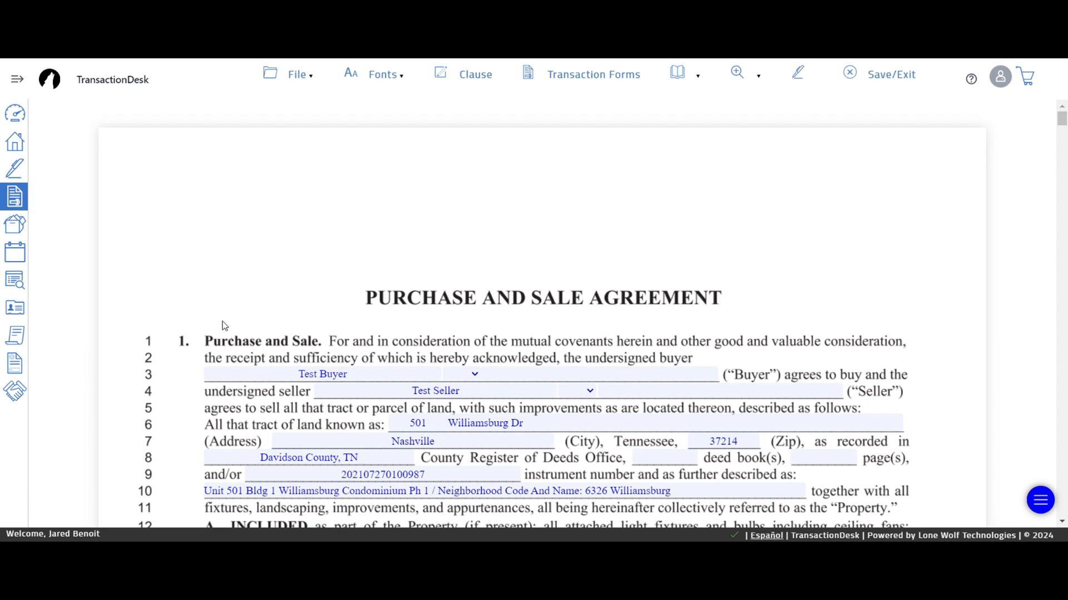
- Enter NA in the garage door opener remote count blank on line 16
{"action": "scroll", "coordinate": [202, 328], "scroll_direction": "down", "scroll_amount": 1}
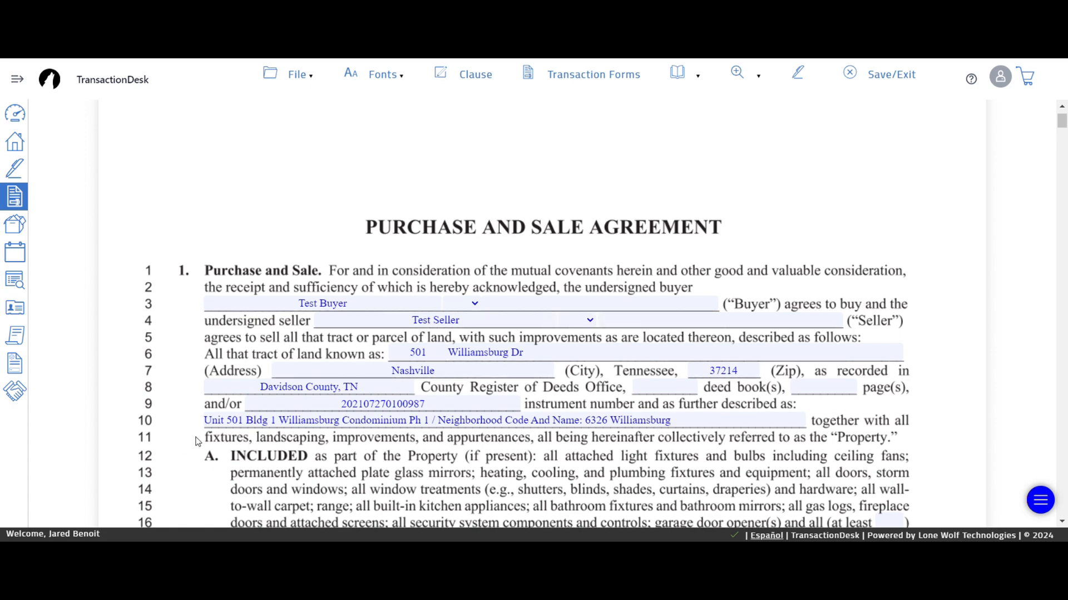
{"action": "scroll", "coordinate": [199, 437], "scroll_direction": "down", "scroll_amount": 2}
{"action": "left_click", "coordinate": [883, 387]}
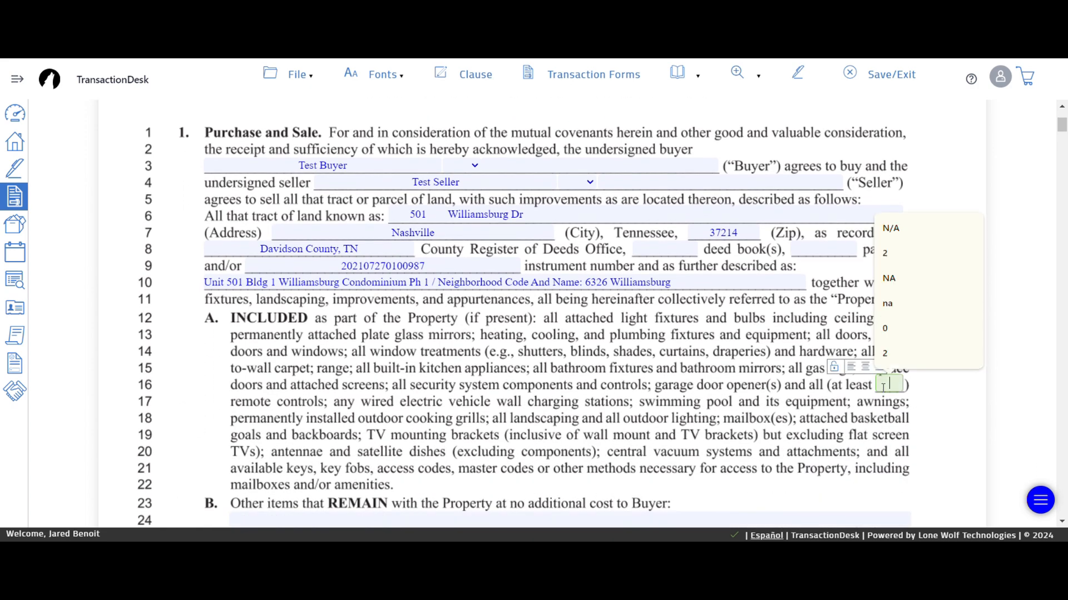
{"action": "left_click", "coordinate": [884, 287]}
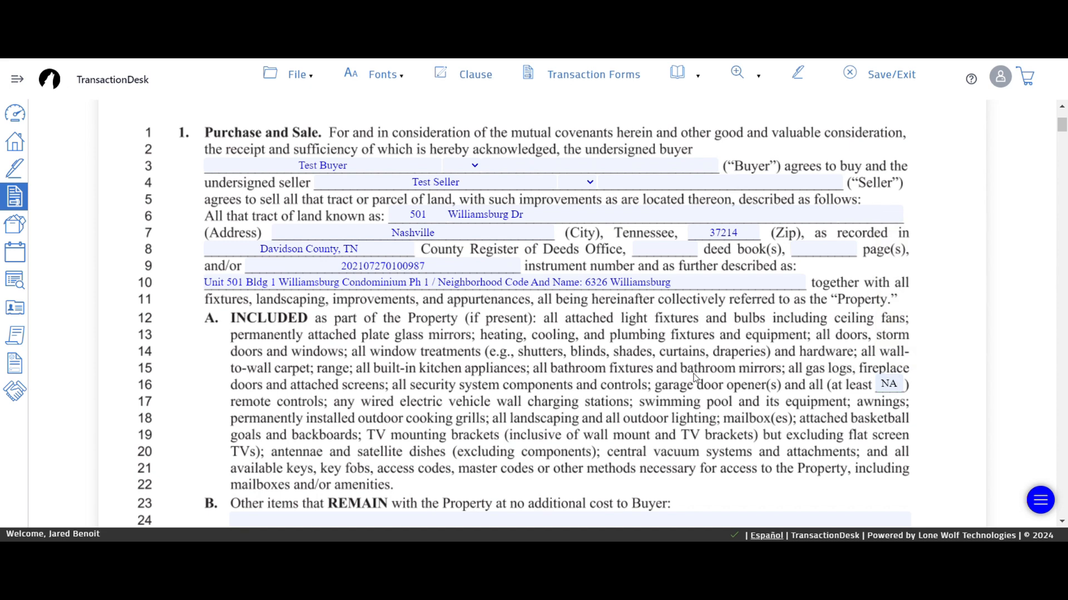
- List Refrigerator, Microwave, Stove, and Dishwasher as items remaining with the property
{"action": "scroll", "coordinate": [184, 401], "scroll_direction": "down", "scroll_amount": 4}
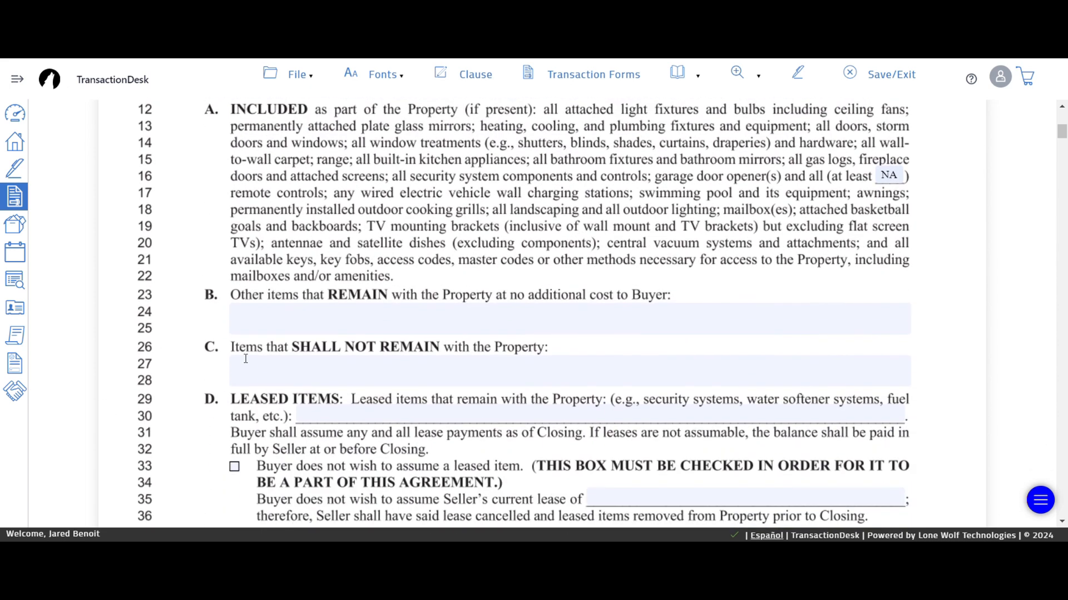
{"action": "left_click", "coordinate": [266, 313]}
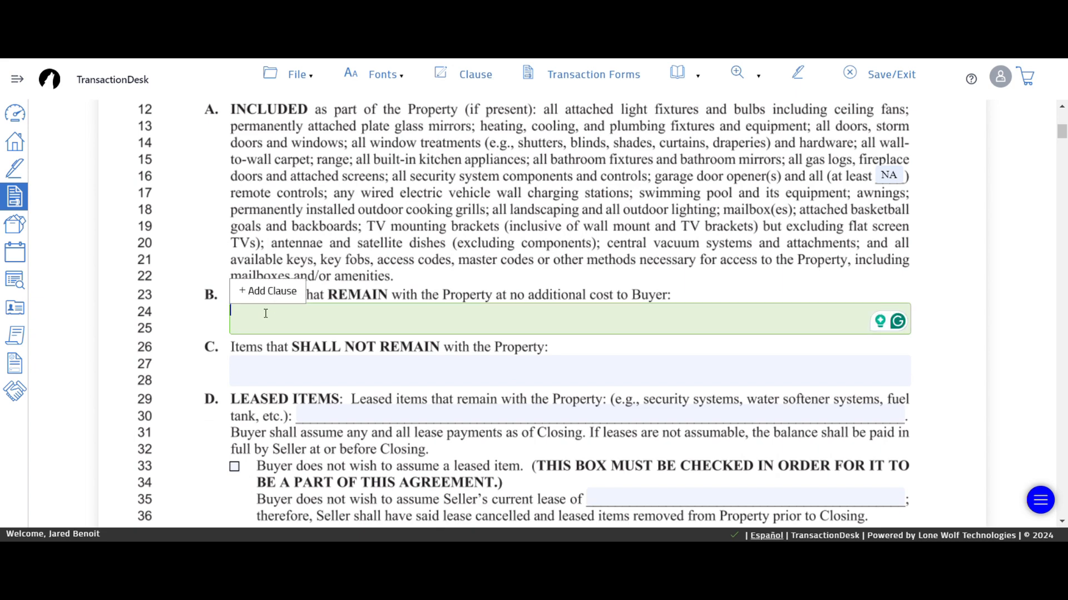
{"action": "type", "text": "Refr"}
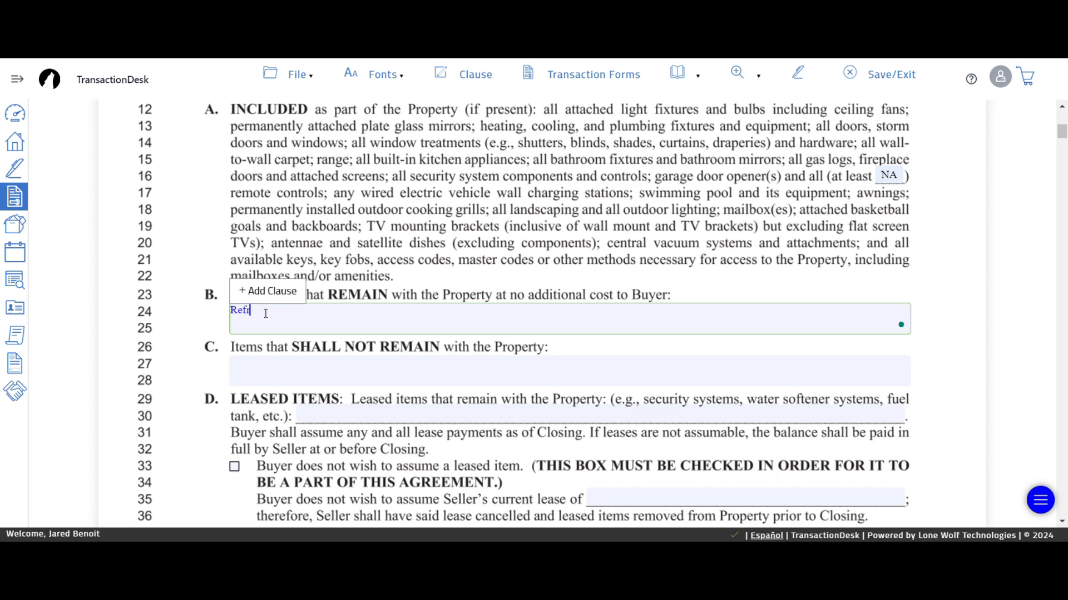
{"action": "type", "text": "igerator, Microwave, Stove, and"}
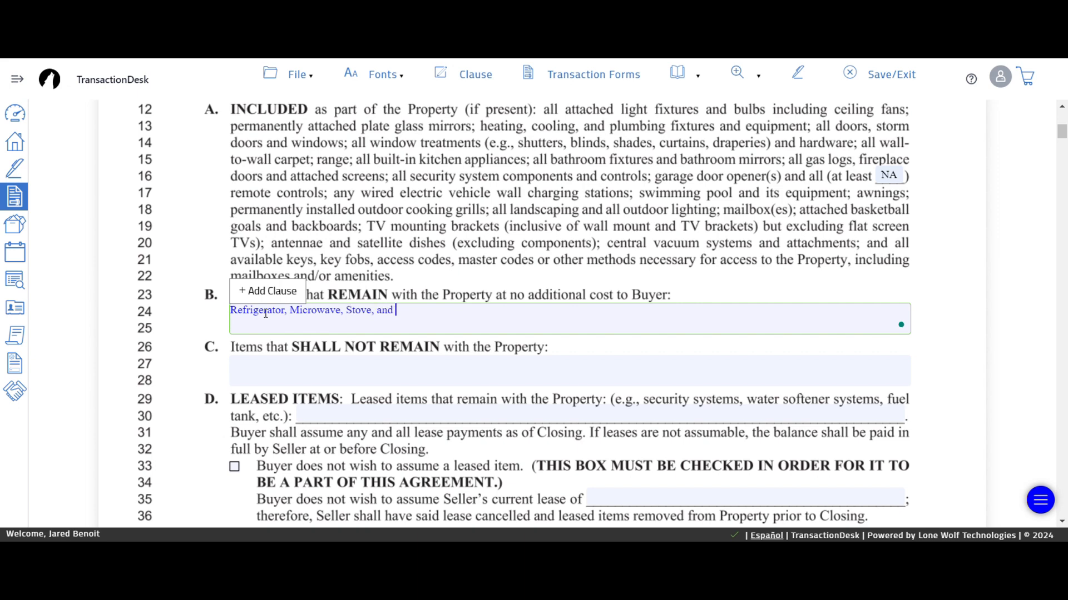
{"action": "type", "text": " Dishwasher"}
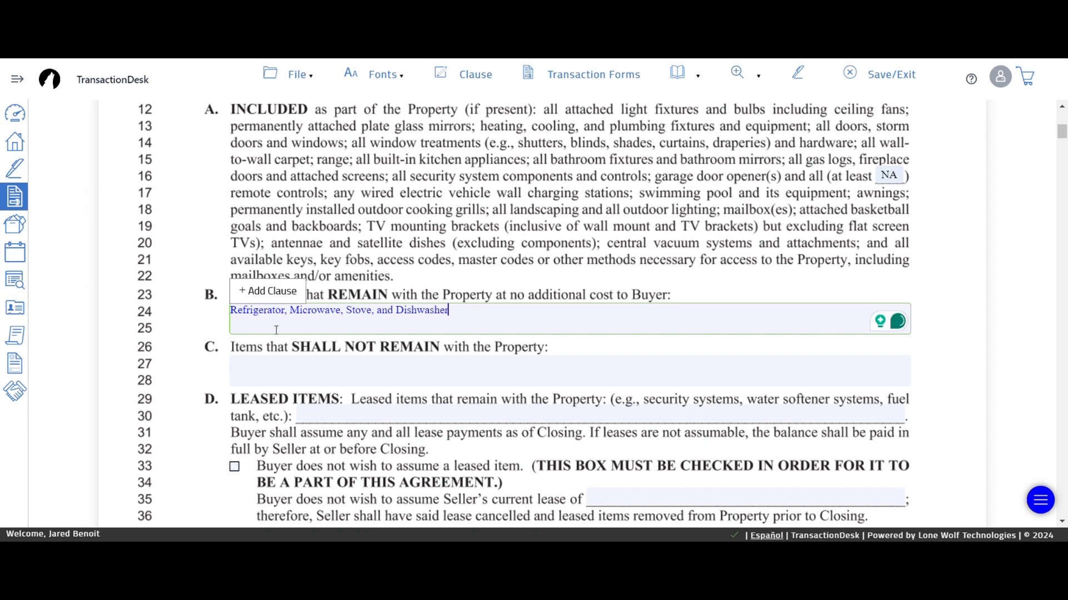
- Exclude all personal items not agreed upon in this contract, accepting the capitalization fix
{"action": "left_click", "coordinate": [264, 373]}
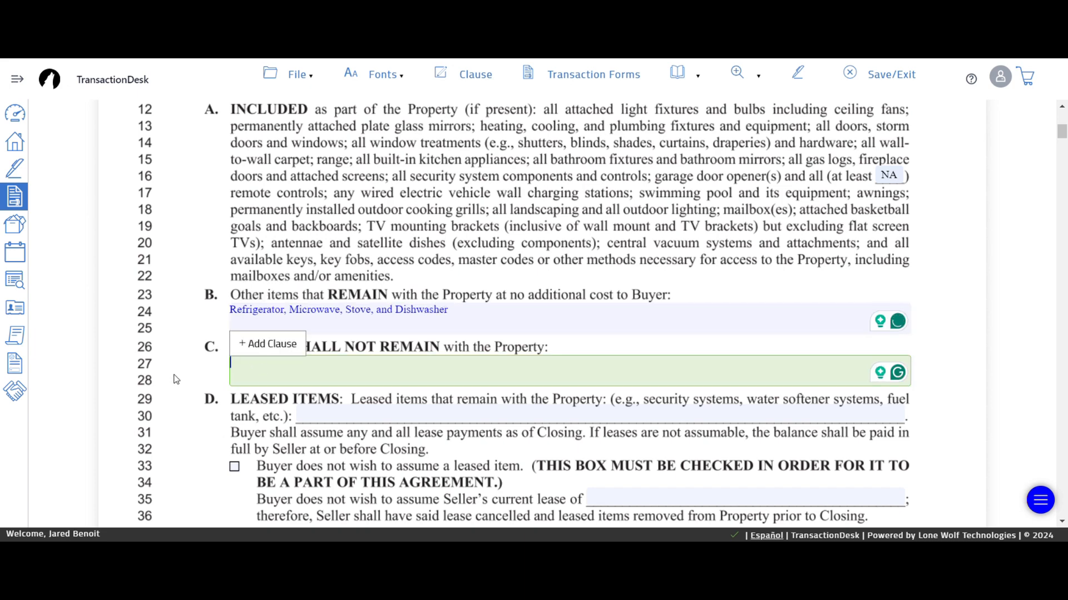
{"action": "type", "text": "All p"}
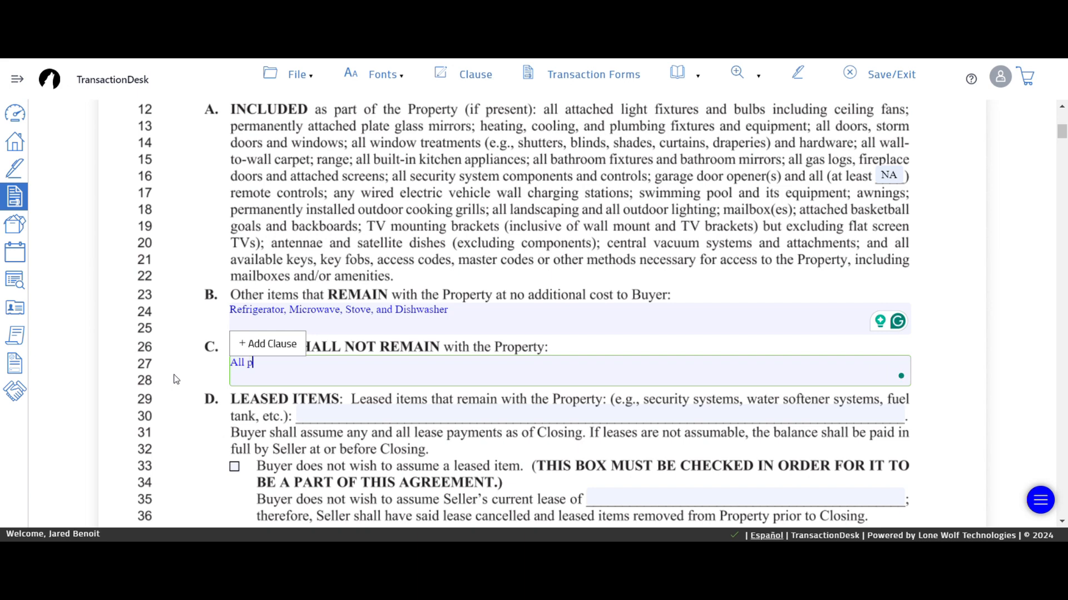
{"action": "type", "text": "ersonal Items not agreed "}
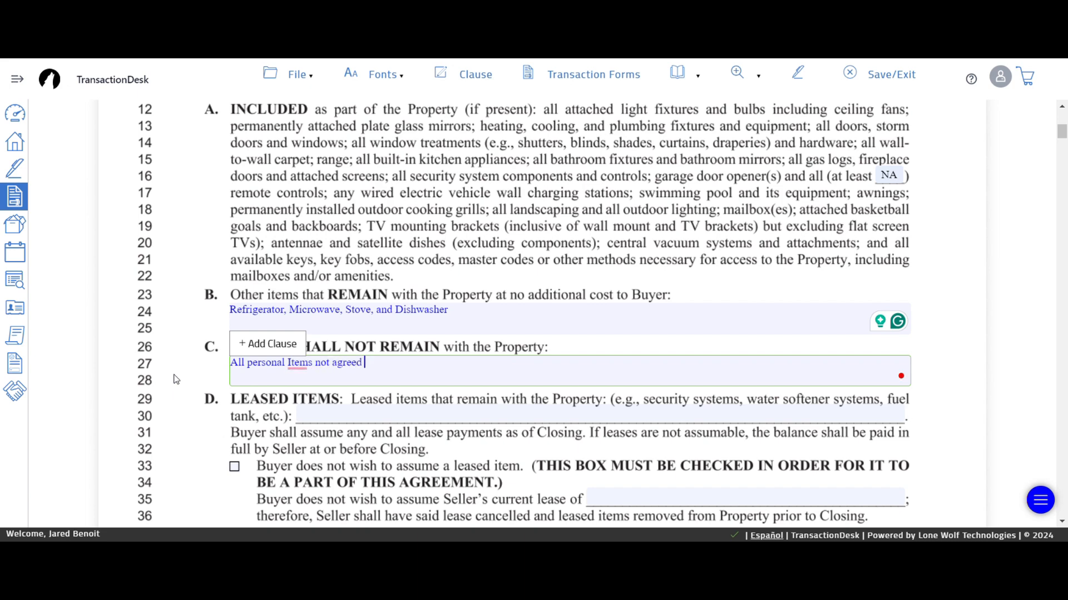
{"action": "type", "text": "upon in this contract"}
{"action": "mouse_move", "coordinate": [288, 361]}
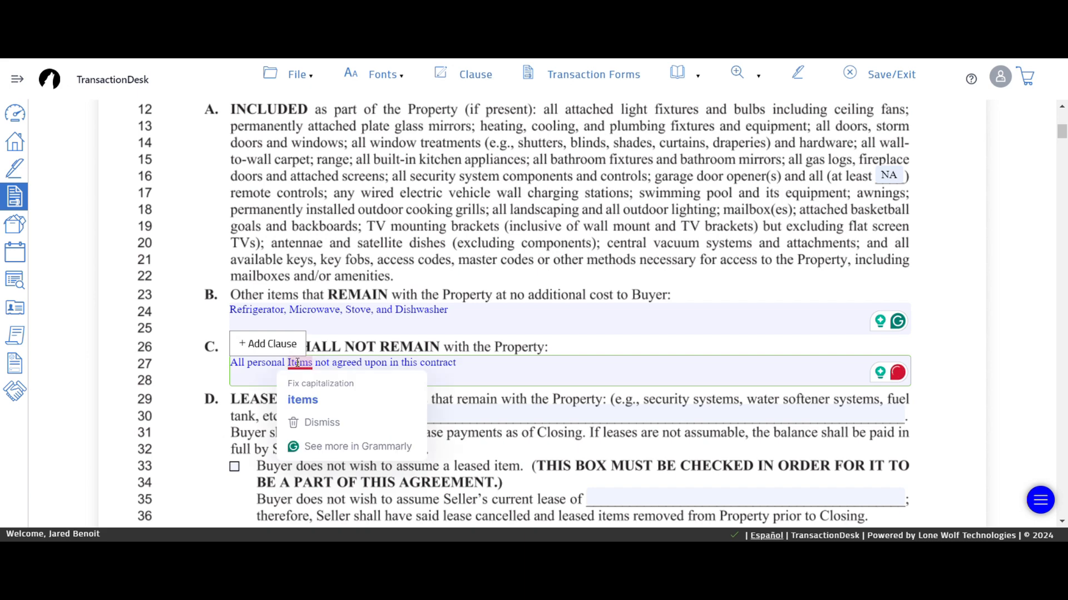
{"action": "left_click", "coordinate": [303, 398]}
{"action": "left_click", "coordinate": [196, 389]}
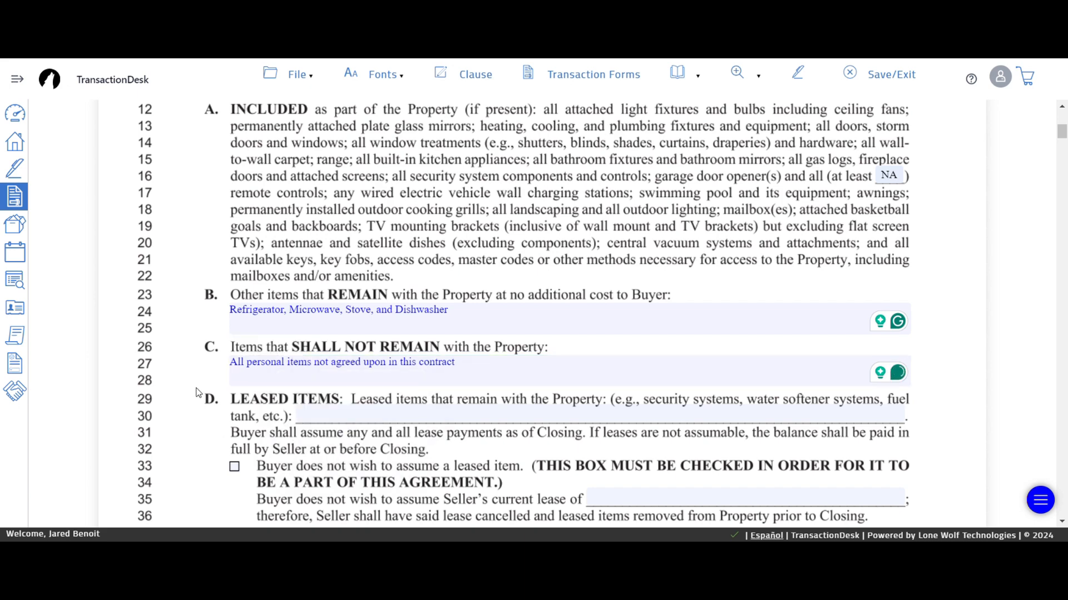
- Mark leased items and the seller's current lease as None, with buyer not assuming leases
{"action": "scroll", "coordinate": [197, 393], "scroll_direction": "down", "scroll_amount": 1}
{"action": "left_click", "coordinate": [374, 347]}
{"action": "left_click", "coordinate": [378, 374]}
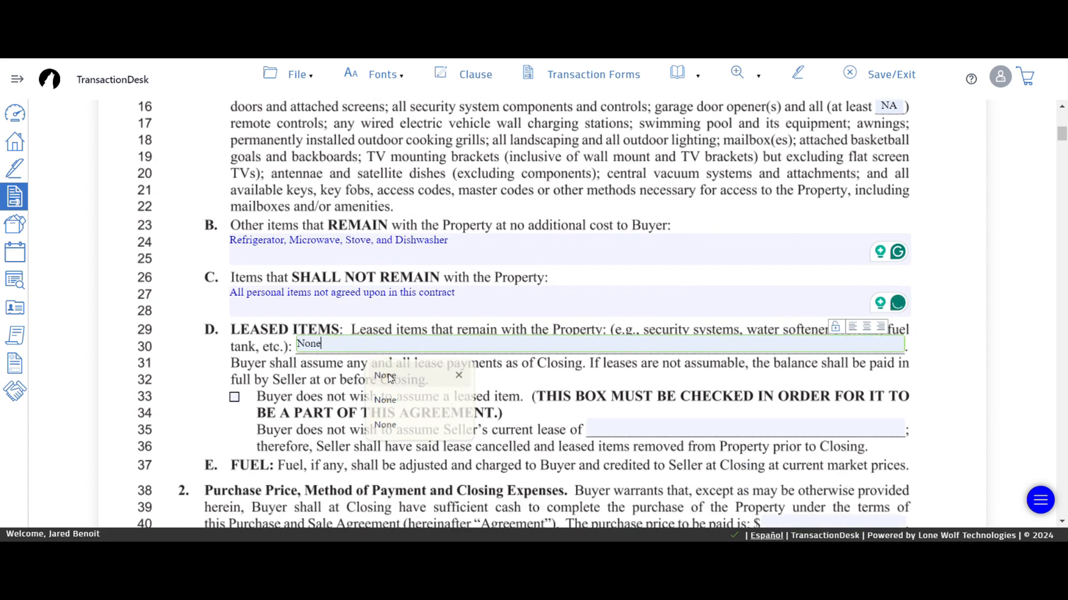
{"action": "left_click", "coordinate": [234, 397]}
{"action": "left_click", "coordinate": [632, 432]}
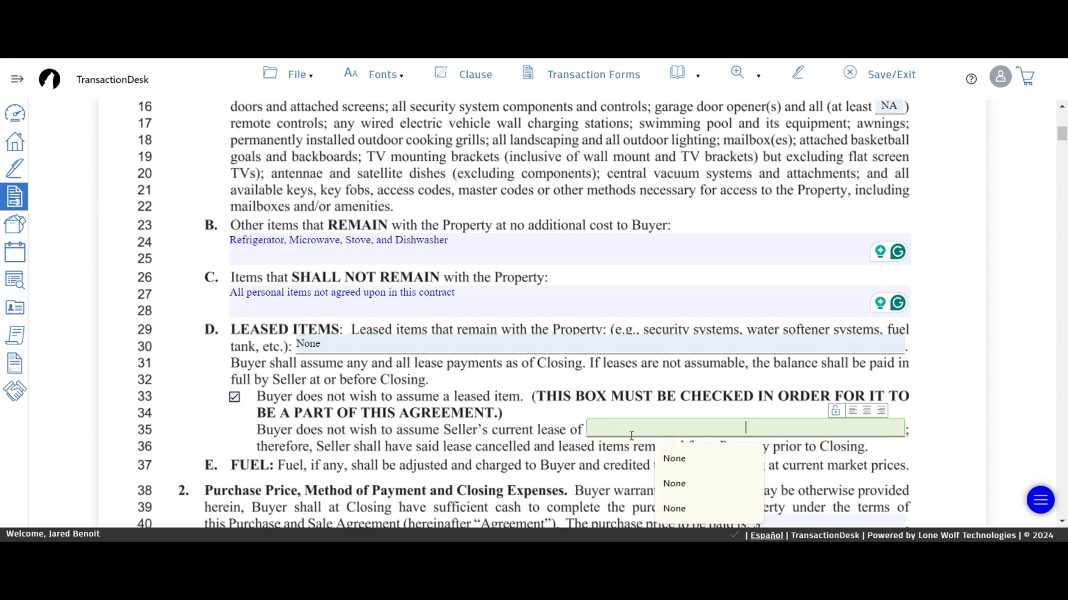
{"action": "left_click", "coordinate": [656, 470]}
- Enter a purchase price of $298,000.00
{"action": "scroll", "coordinate": [182, 401], "scroll_direction": "down", "scroll_amount": 1}
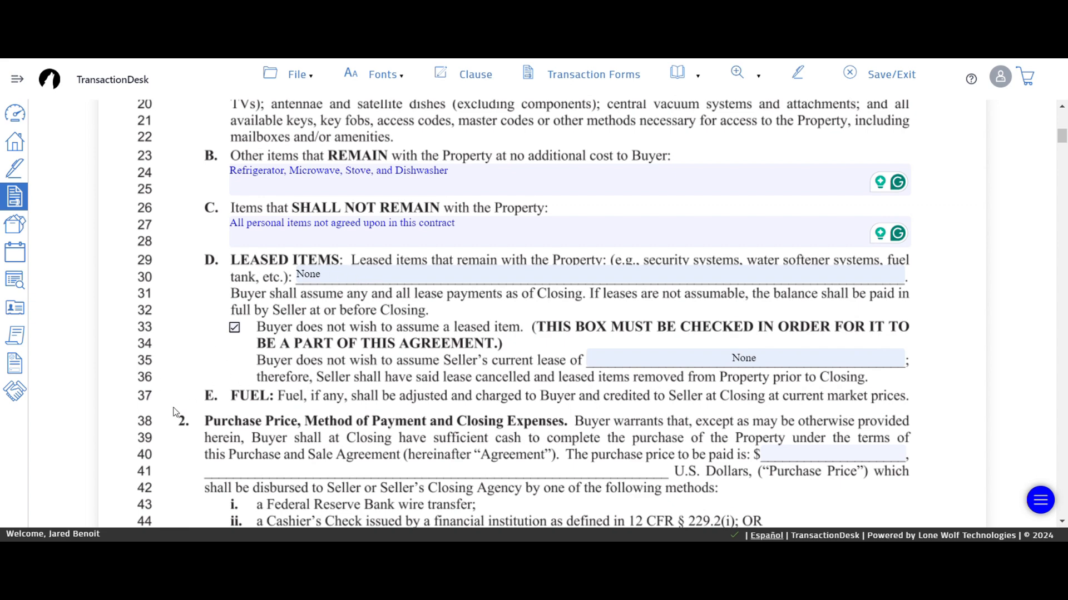
{"action": "scroll", "coordinate": [175, 413], "scroll_direction": "down", "scroll_amount": 1}
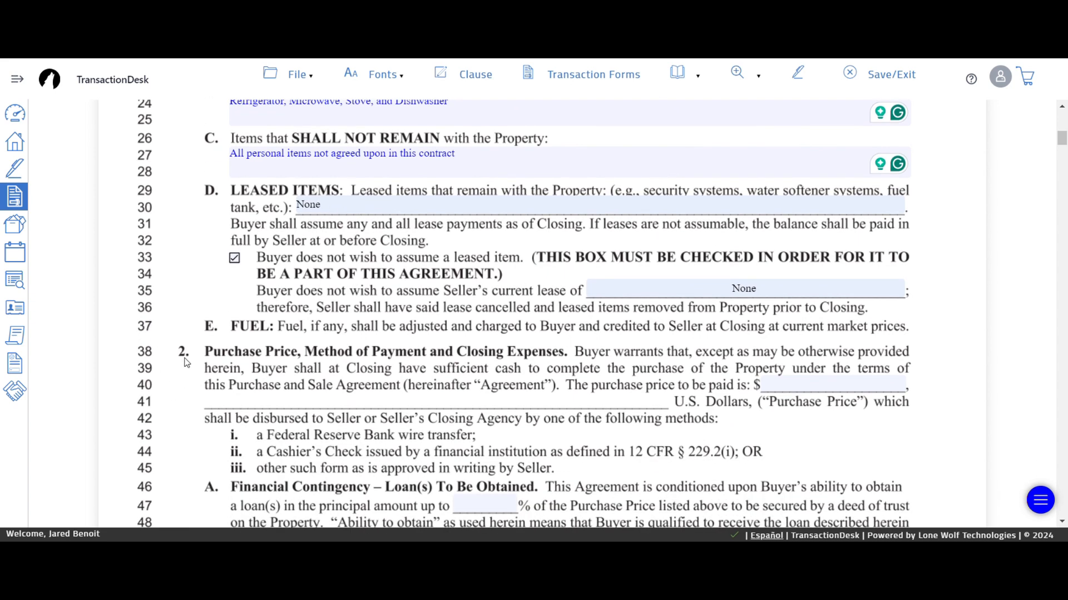
{"action": "scroll", "coordinate": [185, 367], "scroll_direction": "down", "scroll_amount": 1}
{"action": "left_click", "coordinate": [831, 316]}
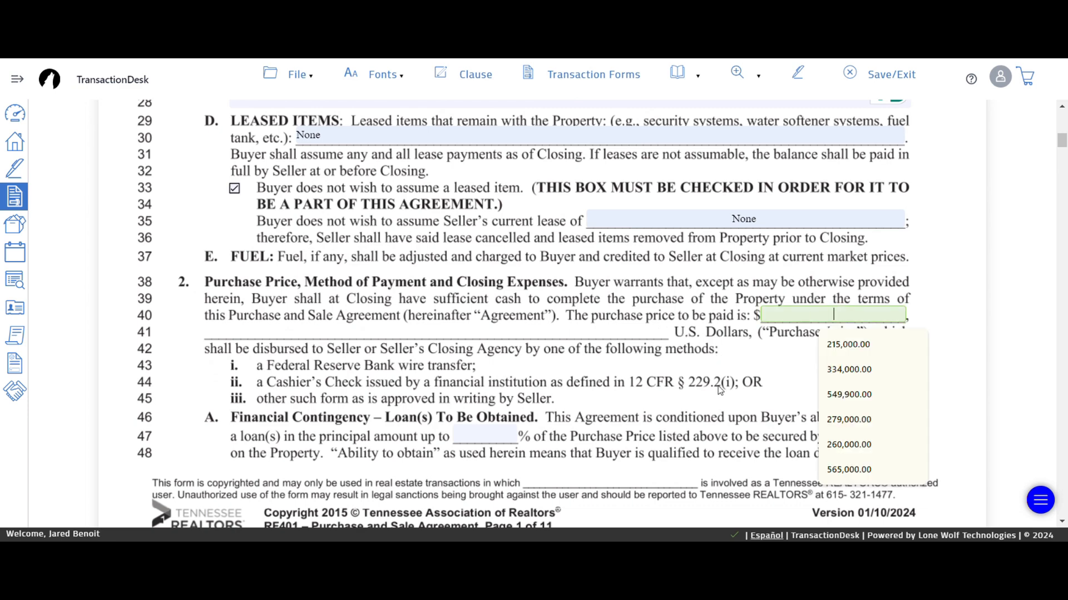
{"action": "type", "text": "298000"}
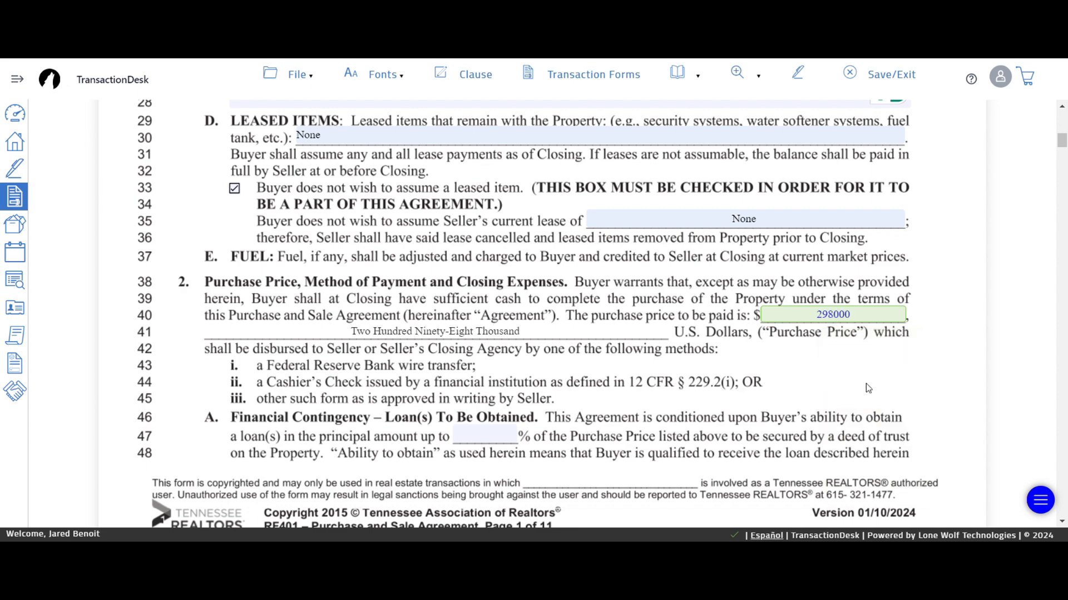
{"action": "left_click", "coordinate": [199, 382]}
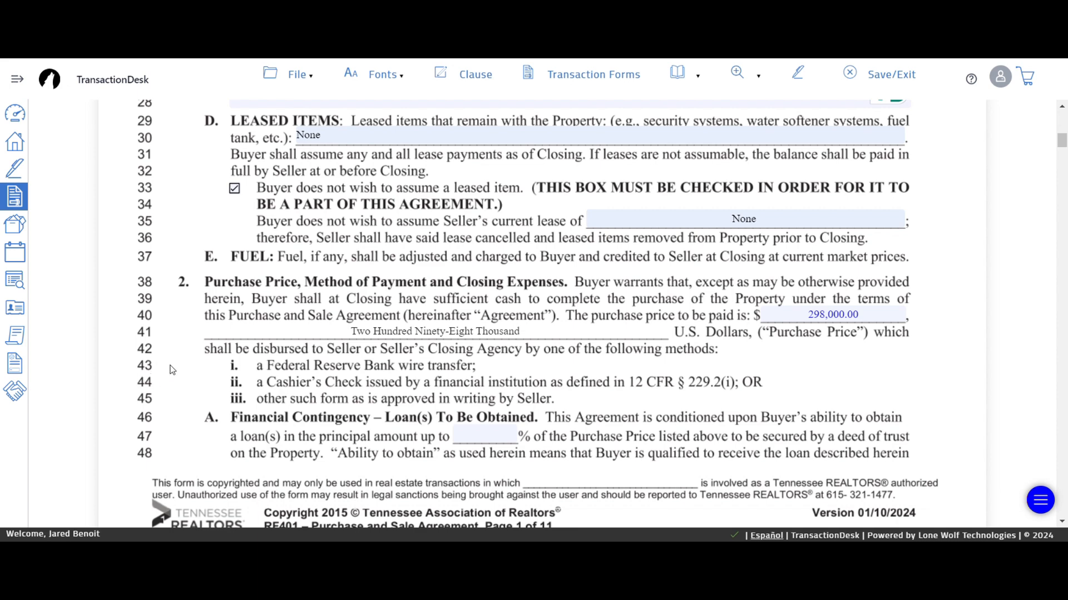
- Set the line 47 loan amount to 96.5% of the purchase price
{"action": "scroll", "coordinate": [172, 370], "scroll_direction": "down", "scroll_amount": 3}
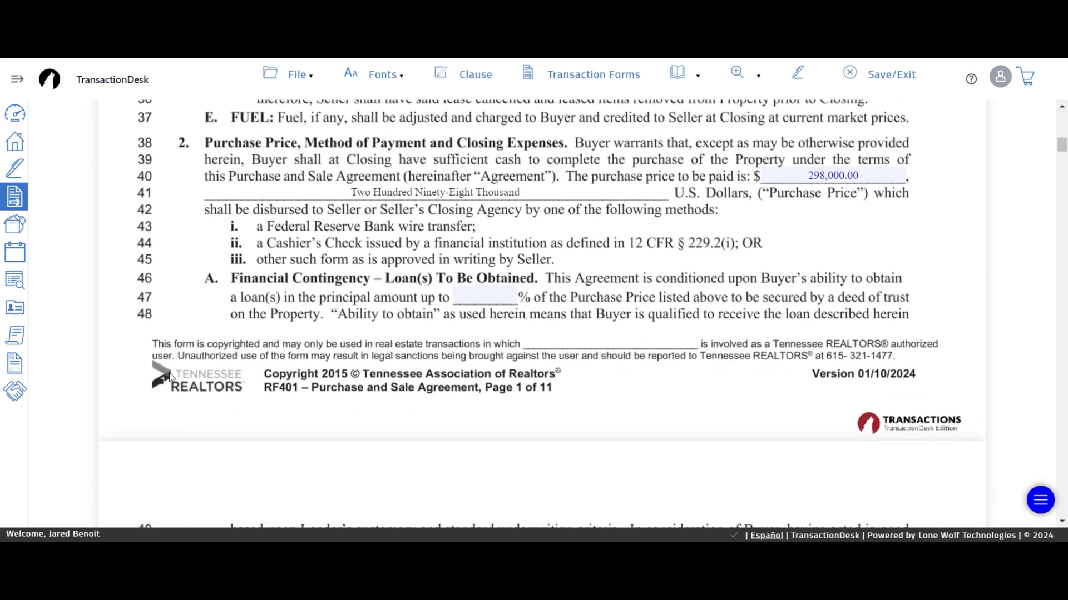
{"action": "left_click", "coordinate": [482, 298]}
{"action": "left_click", "coordinate": [483, 296]}
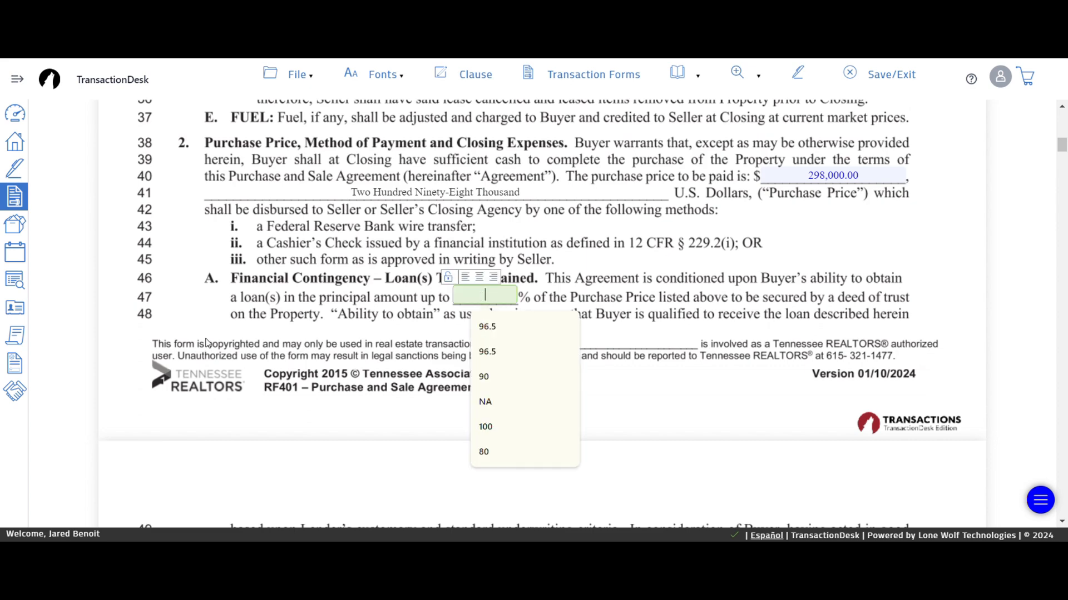
{"action": "left_click", "coordinate": [495, 327]}
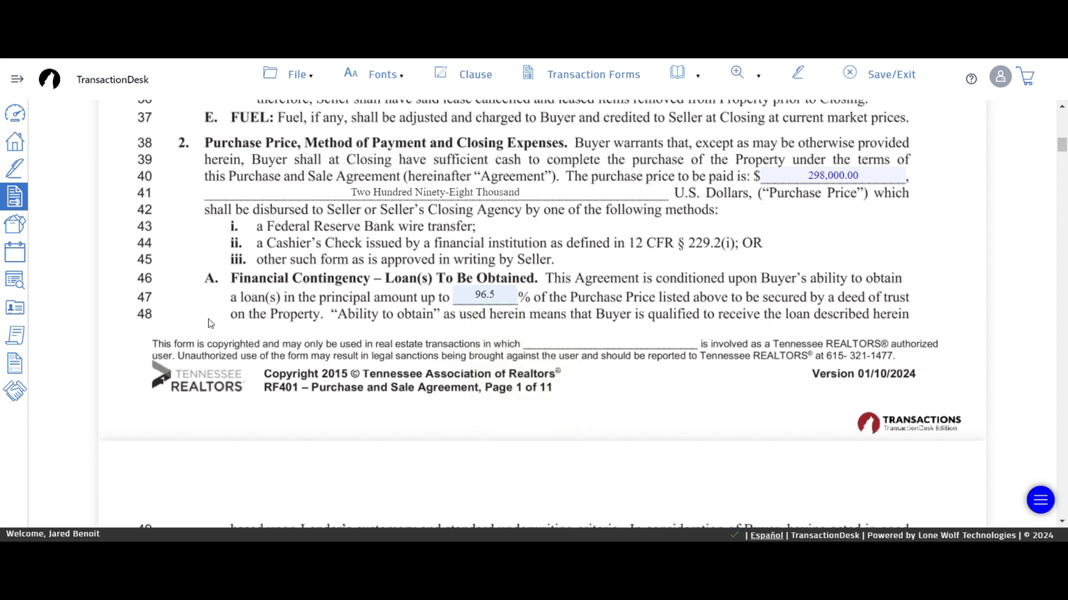
{"action": "scroll", "coordinate": [177, 357], "scroll_direction": "down", "scroll_amount": 6}
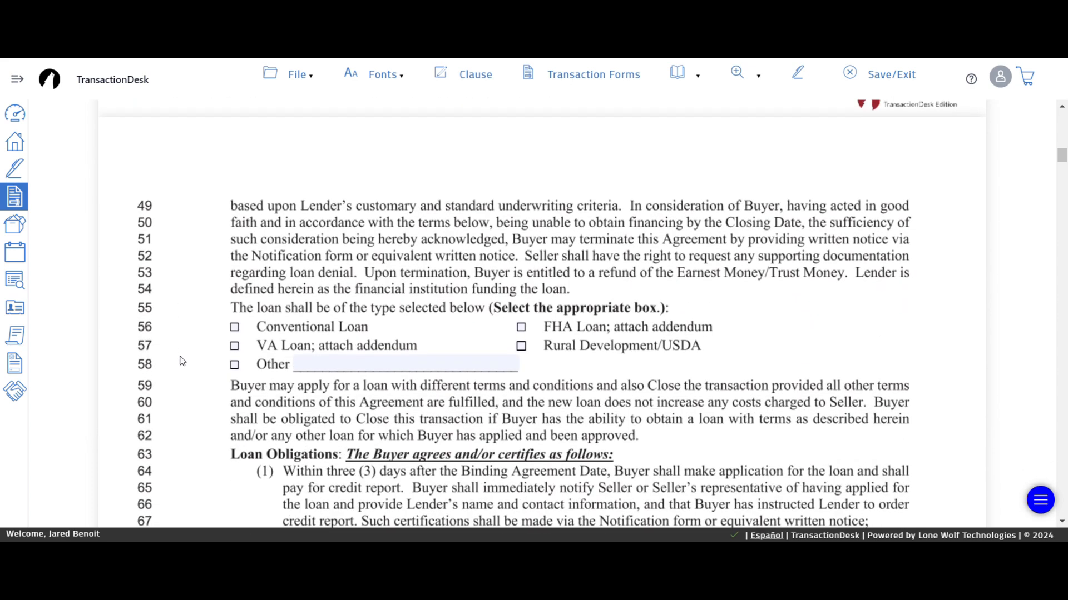
- Mark the loan as FHA and make the agreement contingent on appraisal
{"action": "left_click", "coordinate": [522, 304]}
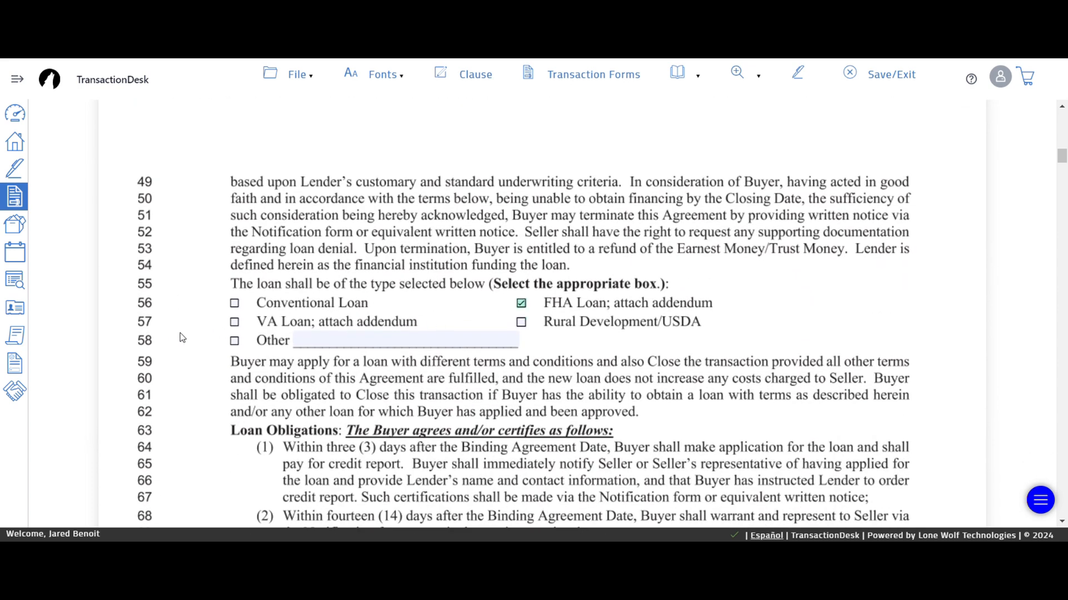
{"action": "scroll", "coordinate": [199, 332], "scroll_direction": "down", "scroll_amount": 2}
{"action": "scroll", "coordinate": [199, 332], "scroll_direction": "down", "scroll_amount": 3}
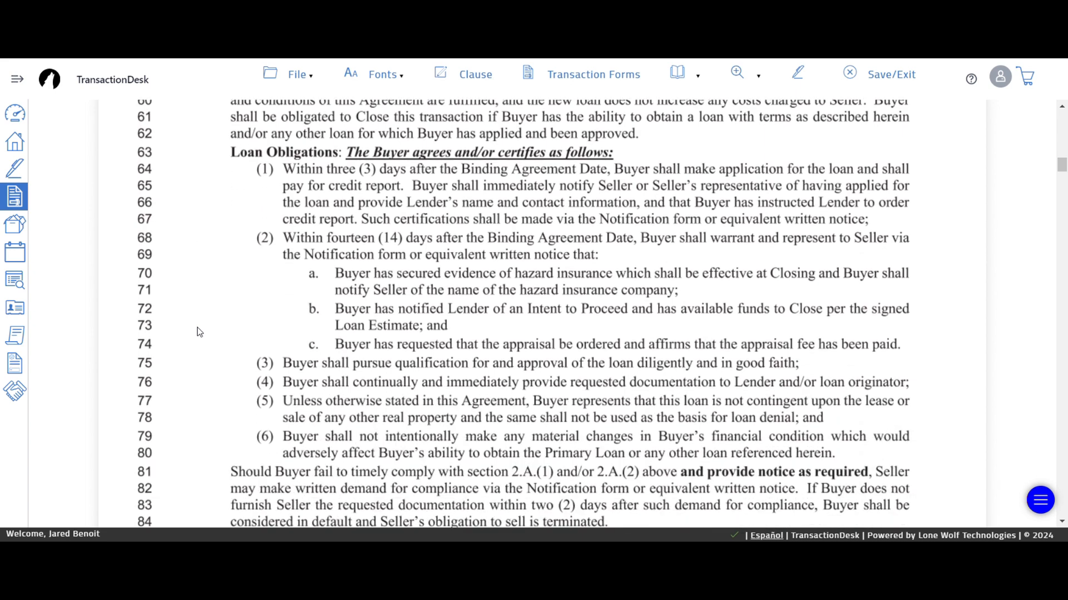
{"action": "scroll", "coordinate": [199, 332], "scroll_direction": "down", "scroll_amount": 3}
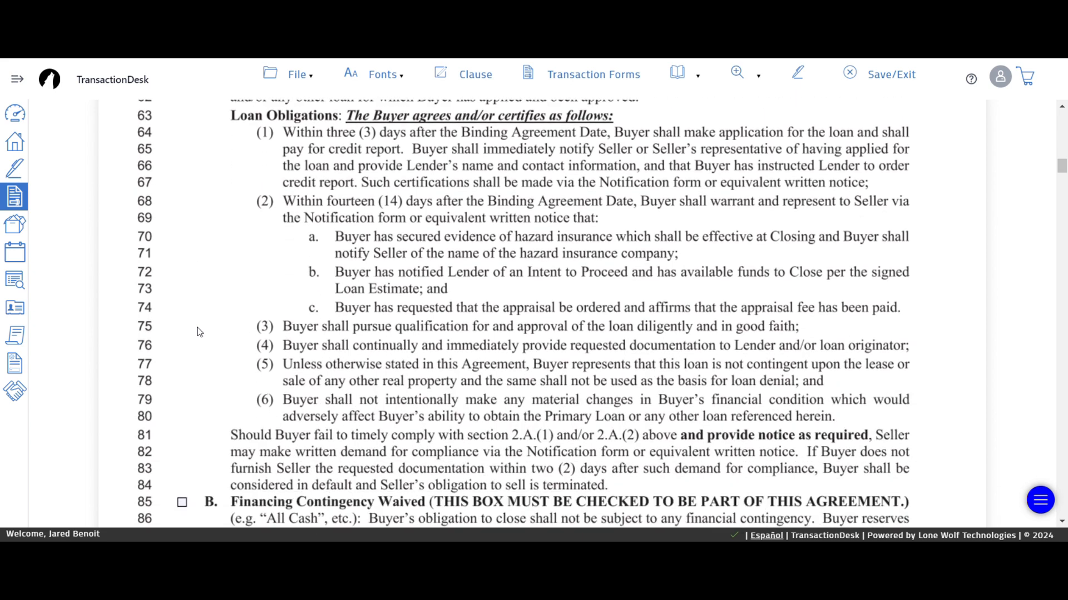
{"action": "scroll", "coordinate": [192, 339], "scroll_direction": "down", "scroll_amount": 2}
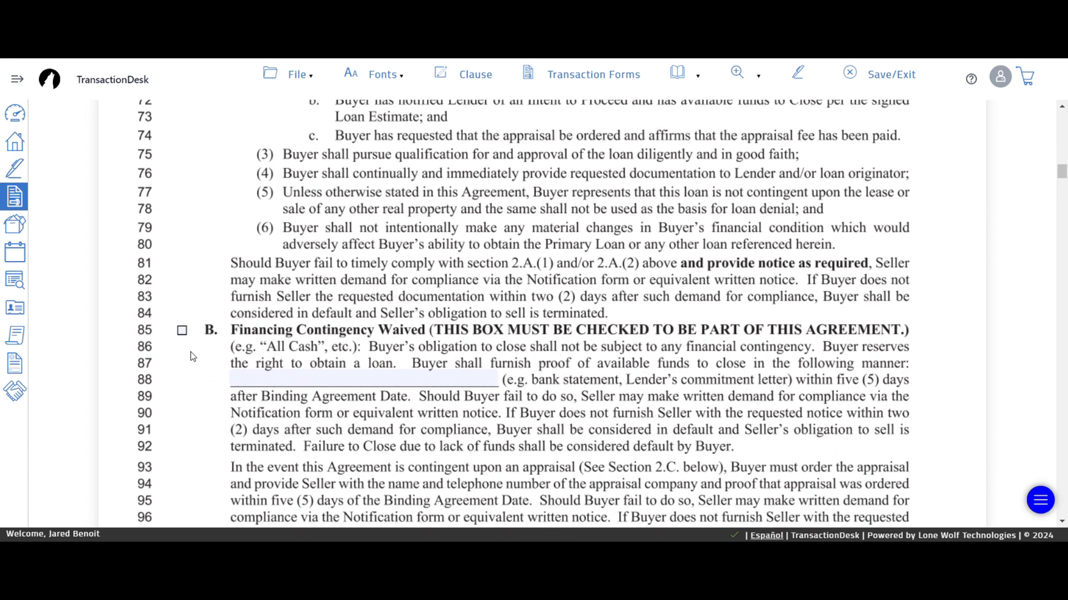
{"action": "scroll", "coordinate": [192, 356], "scroll_direction": "down", "scroll_amount": 4}
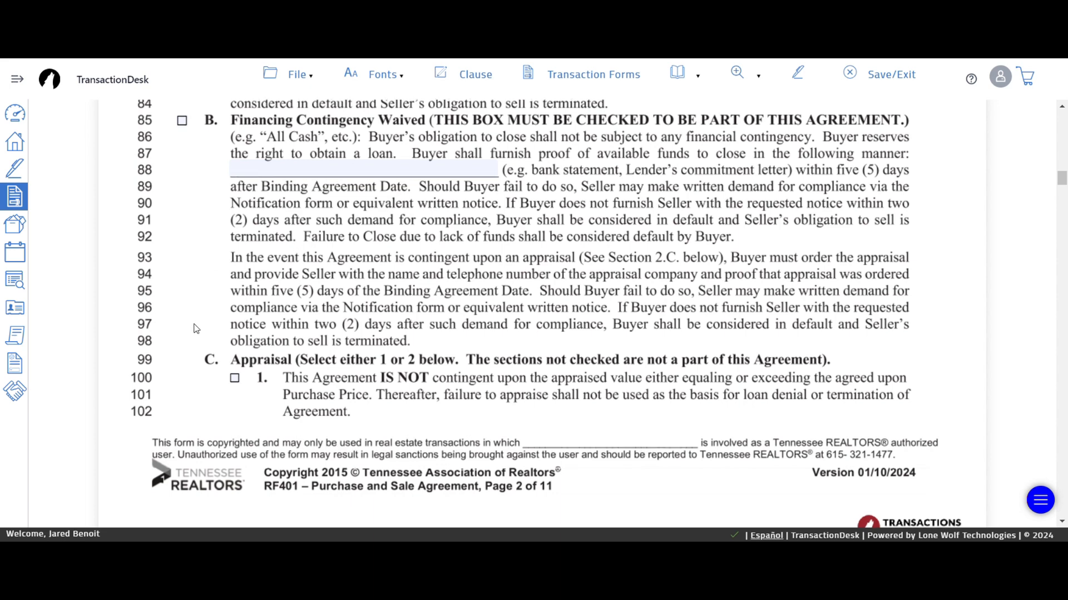
{"action": "scroll", "coordinate": [196, 329], "scroll_direction": "down", "scroll_amount": 6}
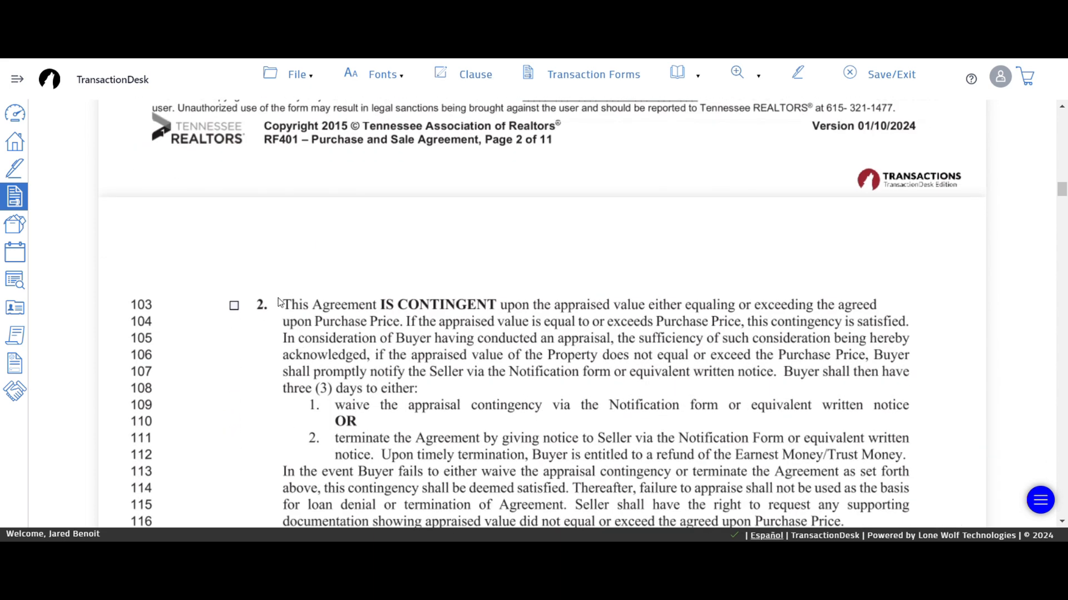
{"action": "left_click", "coordinate": [234, 305]}
- Set line 144 title expenses to 'All Title Policies to be Purchased by Seller'
{"action": "scroll", "coordinate": [202, 392], "scroll_direction": "down", "scroll_amount": 5}
{"action": "scroll", "coordinate": [193, 365], "scroll_direction": "down", "scroll_amount": 8}
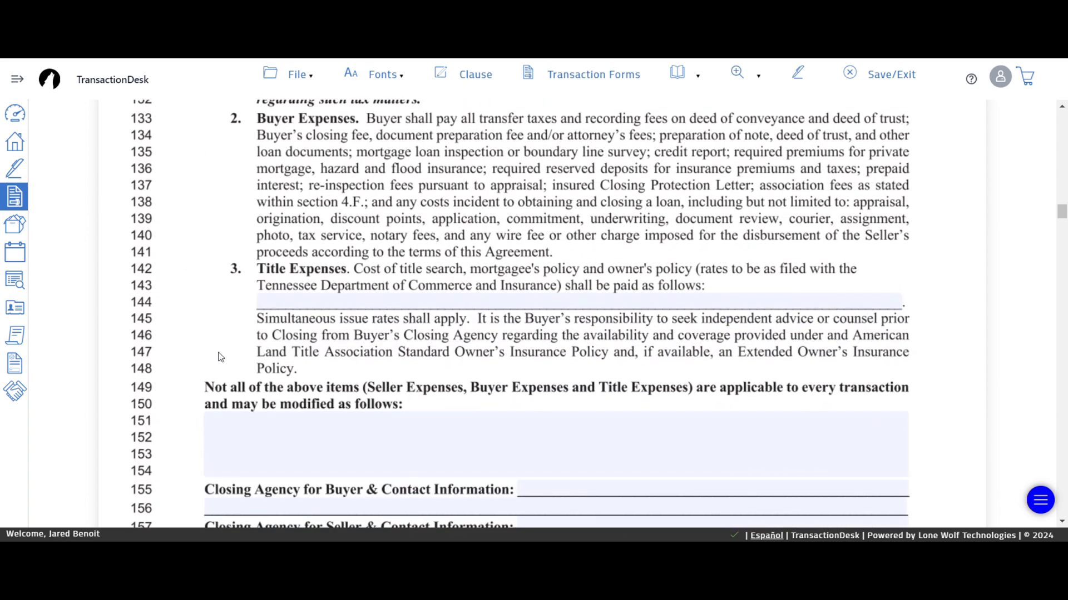
{"action": "left_click", "coordinate": [445, 303]}
{"action": "left_click", "coordinate": [429, 326]}
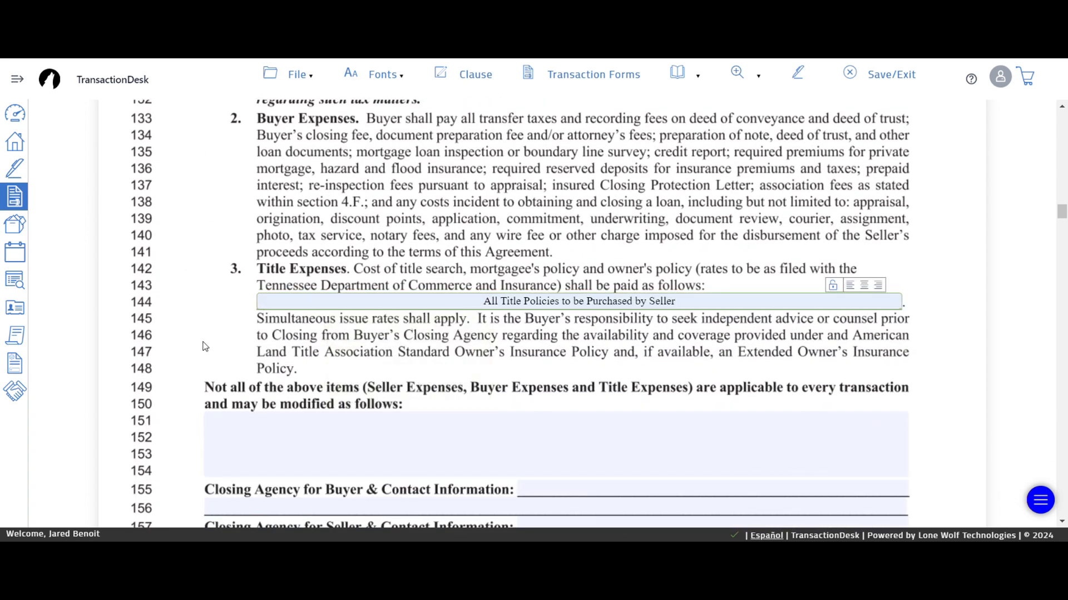
{"action": "left_click", "coordinate": [176, 349]}
{"action": "scroll", "coordinate": [184, 356], "scroll_direction": "down", "scroll_amount": 1}
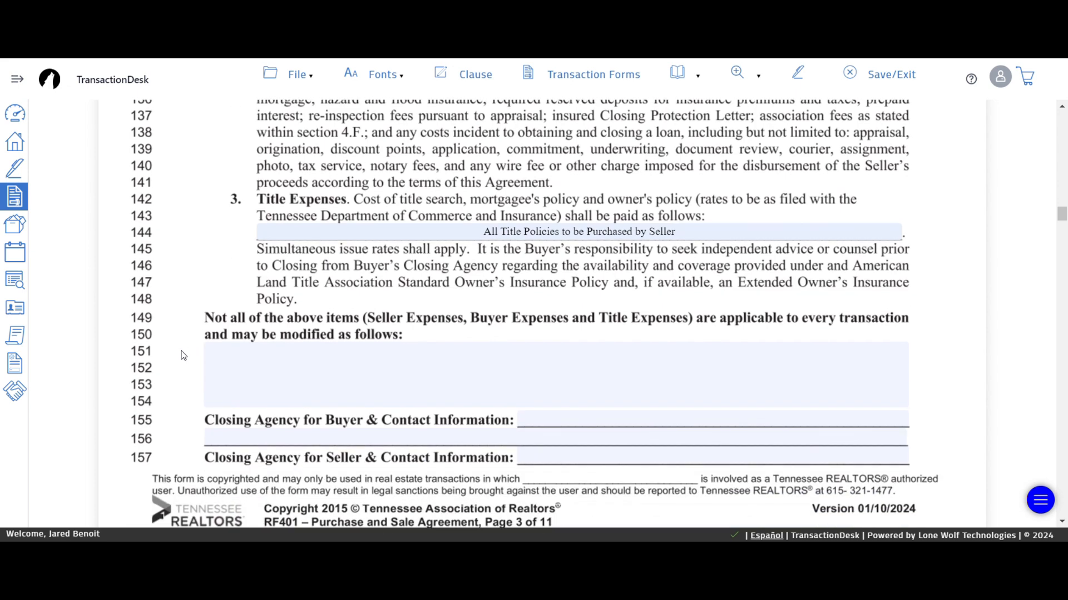
{"action": "left_click", "coordinate": [225, 356]}
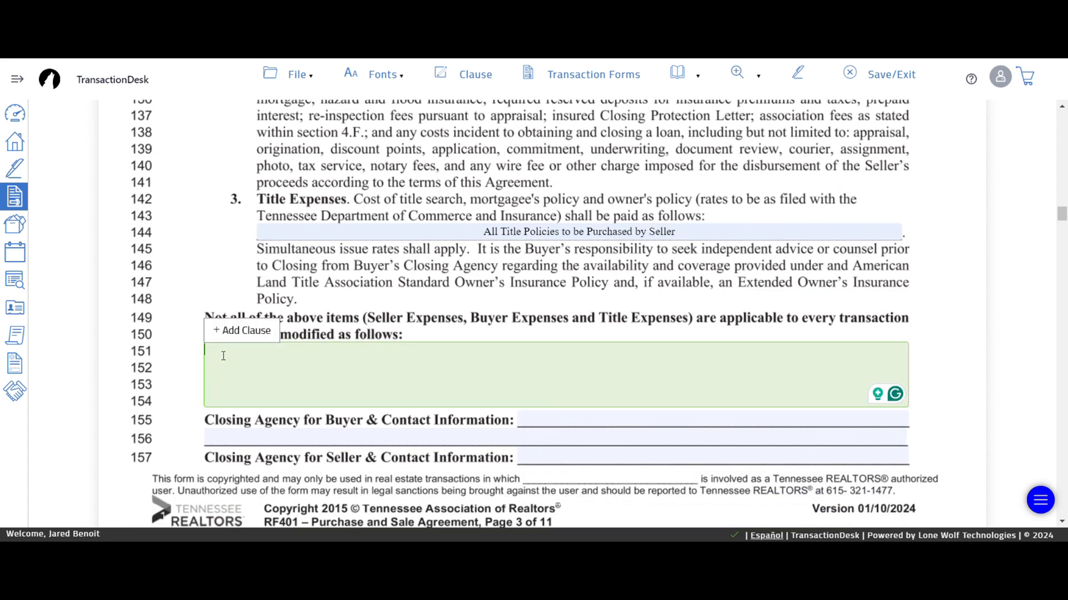
- Insert System Clause '01. Seller to Pay Buyer's Expenses' into the line 151 expense area
{"action": "left_click", "coordinate": [240, 333]}
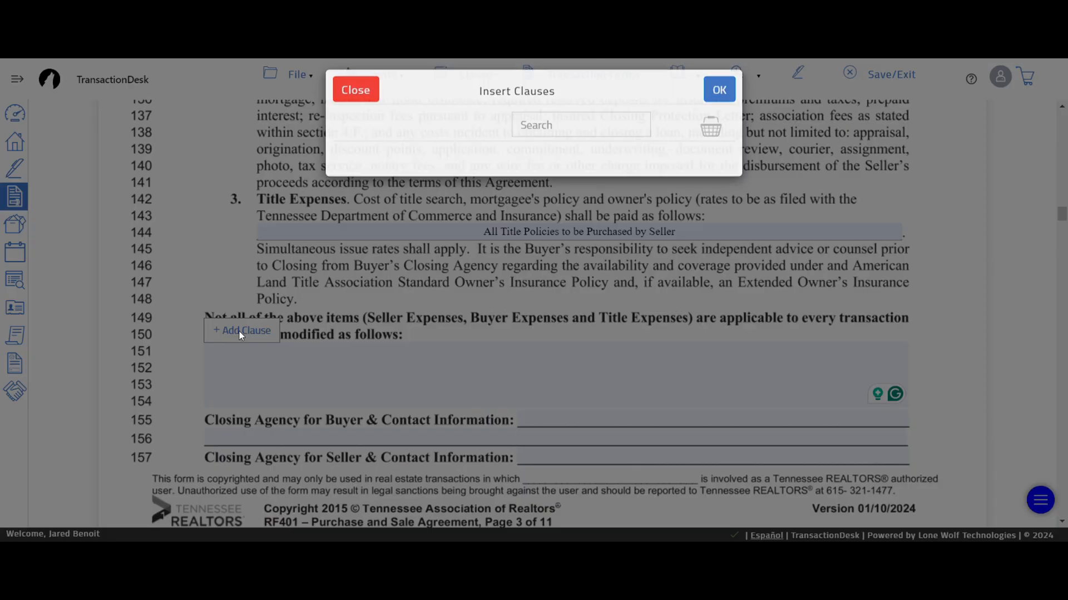
{"action": "left_click", "coordinate": [558, 140]}
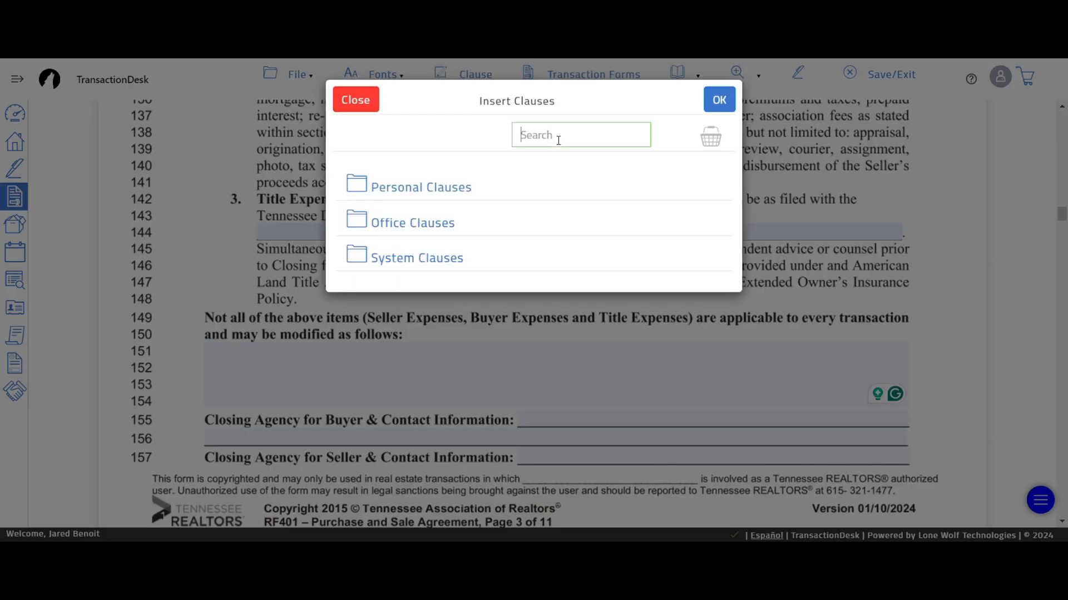
{"action": "type", "text": "buyer exp"}
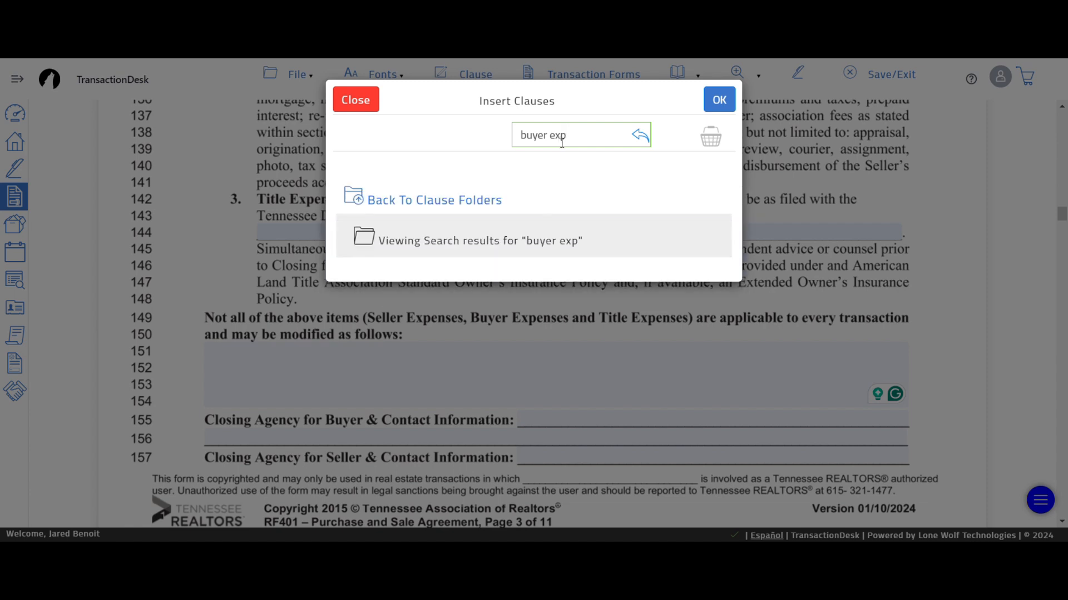
{"action": "left_click_drag", "start_coordinate": [565, 135], "coordinate": [516, 135]}
{"action": "key", "text": "BackSpace"}
{"action": "left_click", "coordinate": [459, 155]}
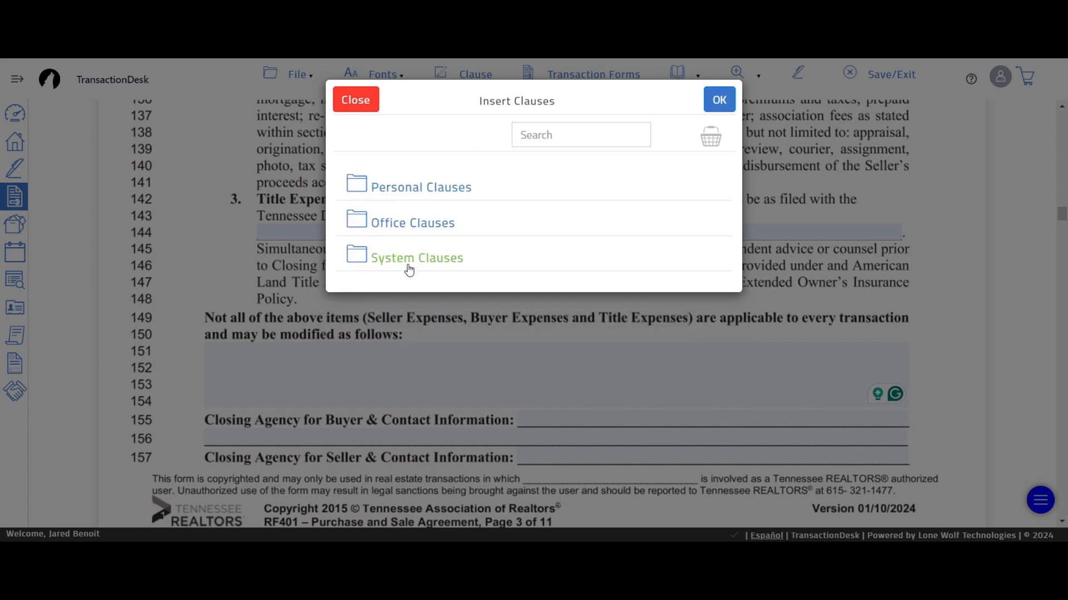
{"action": "left_click", "coordinate": [409, 263]}
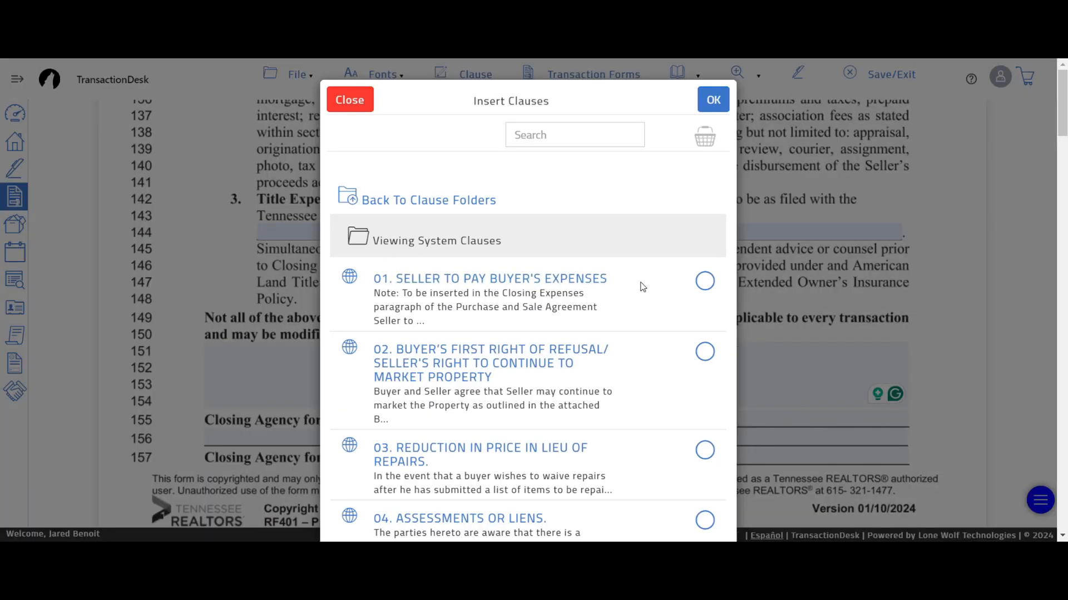
{"action": "left_click", "coordinate": [705, 282]}
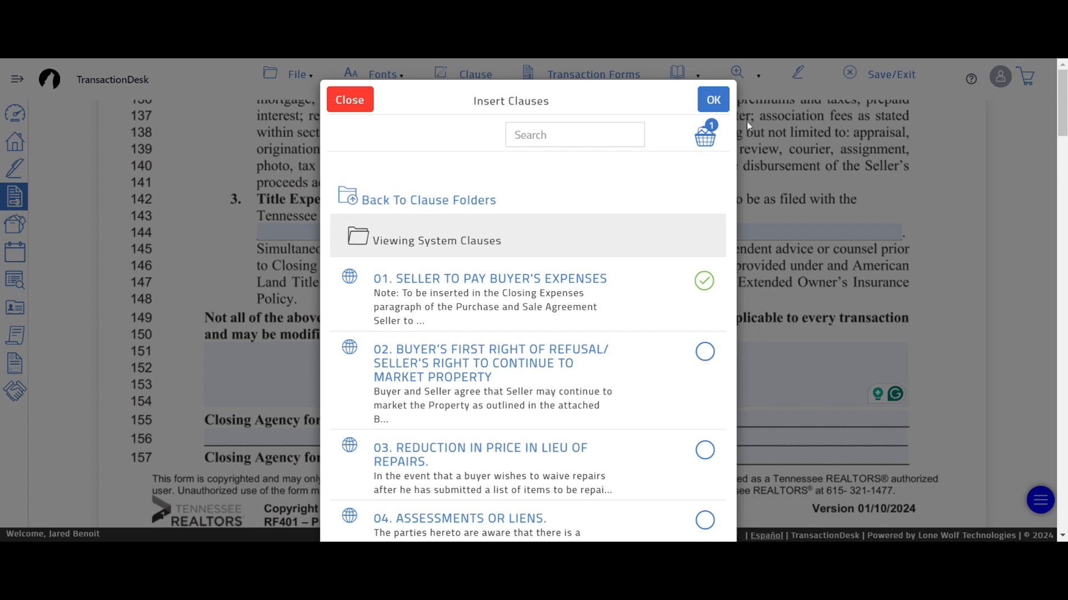
{"action": "left_click", "coordinate": [711, 100]}
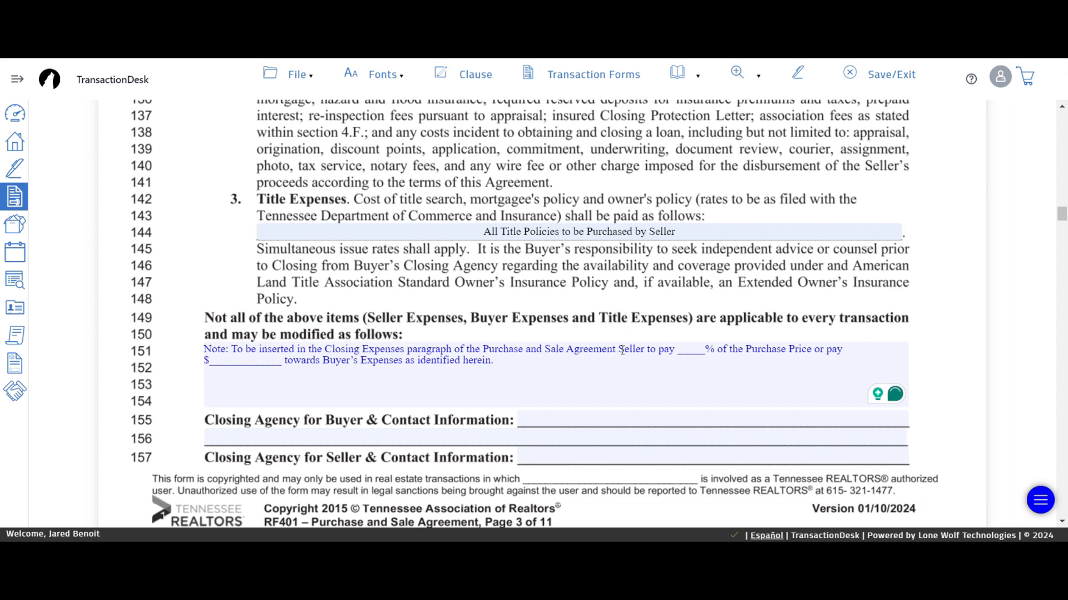
- Edit the clause to read 'Seller to pay $9,000 towards Buyer's Expenses as identified herein.'
{"action": "left_click_drag", "start_coordinate": [618, 349], "coordinate": [201, 351]}
{"action": "key", "text": "BackSpace"}
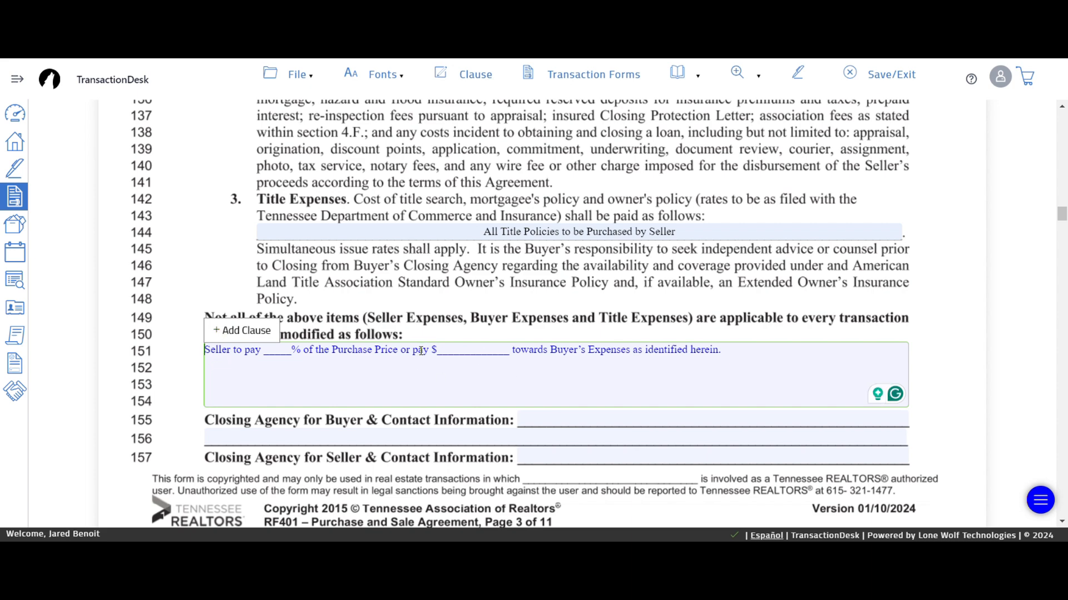
{"action": "left_click_drag", "start_coordinate": [413, 351], "coordinate": [244, 353]}
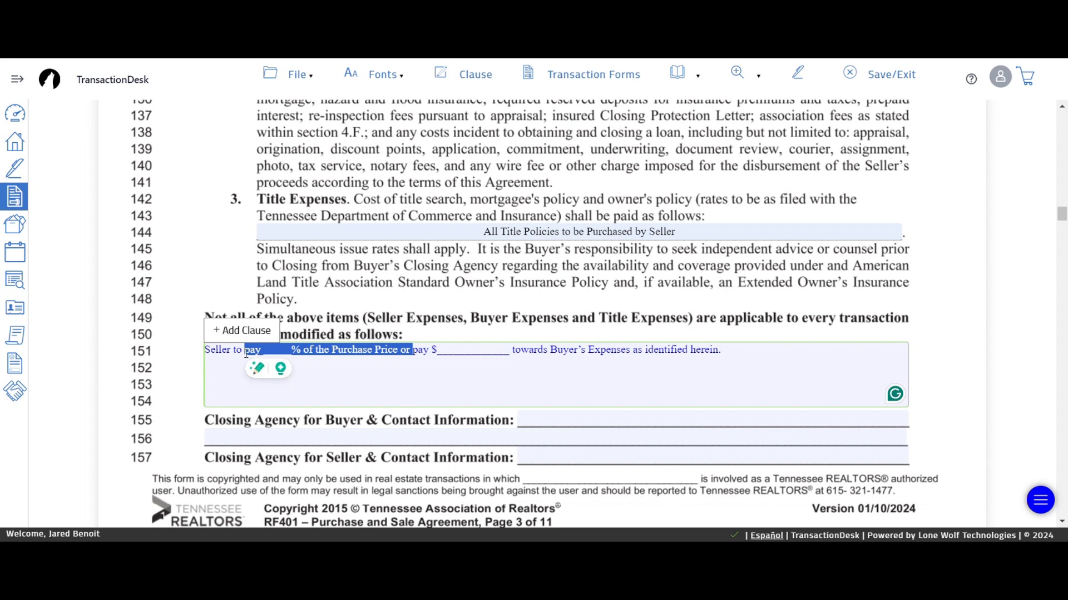
{"action": "key", "text": "BackSpace"}
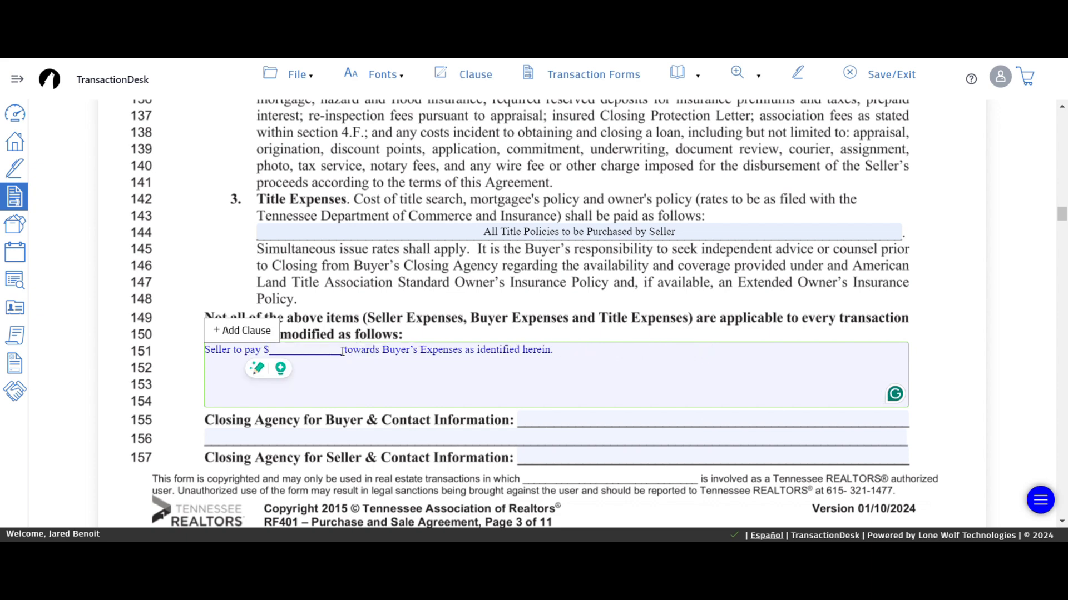
{"action": "left_click_drag", "start_coordinate": [342, 352], "coordinate": [269, 351]}
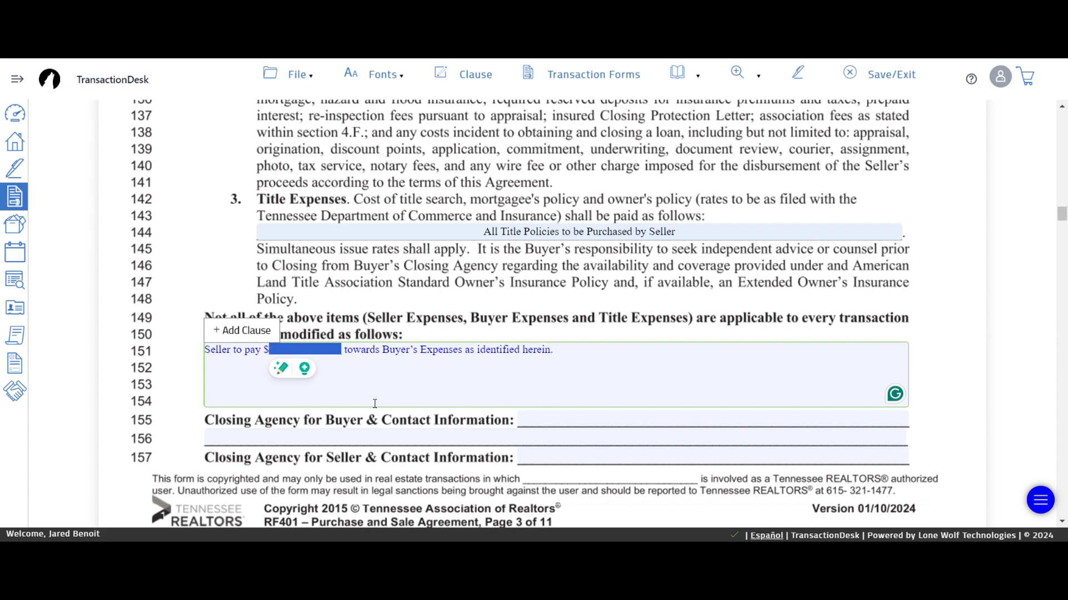
{"action": "type", "text": "9,00"}
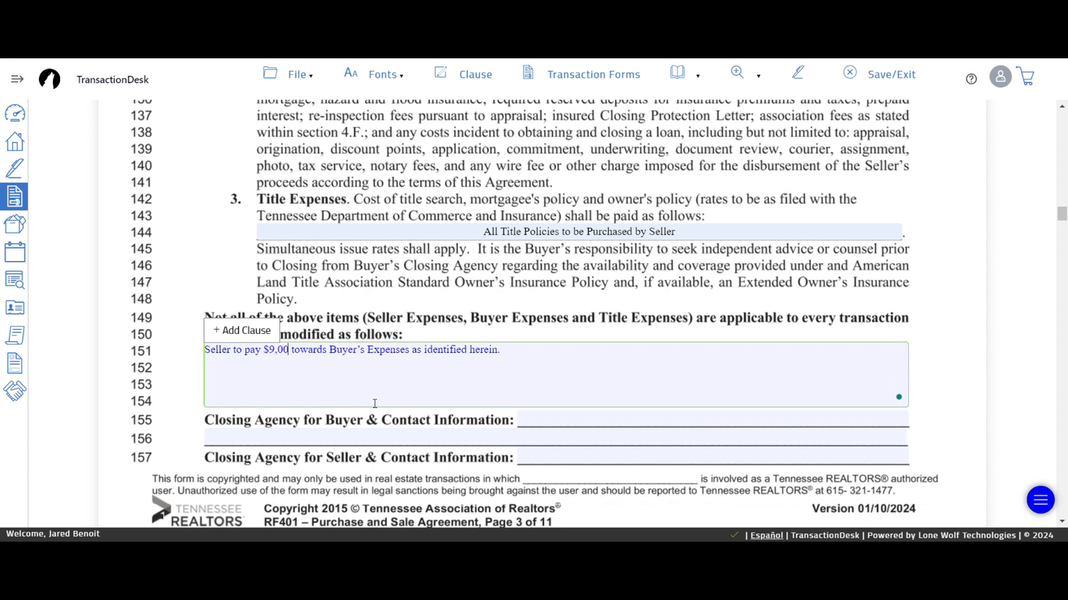
{"action": "type", "text": "0"}
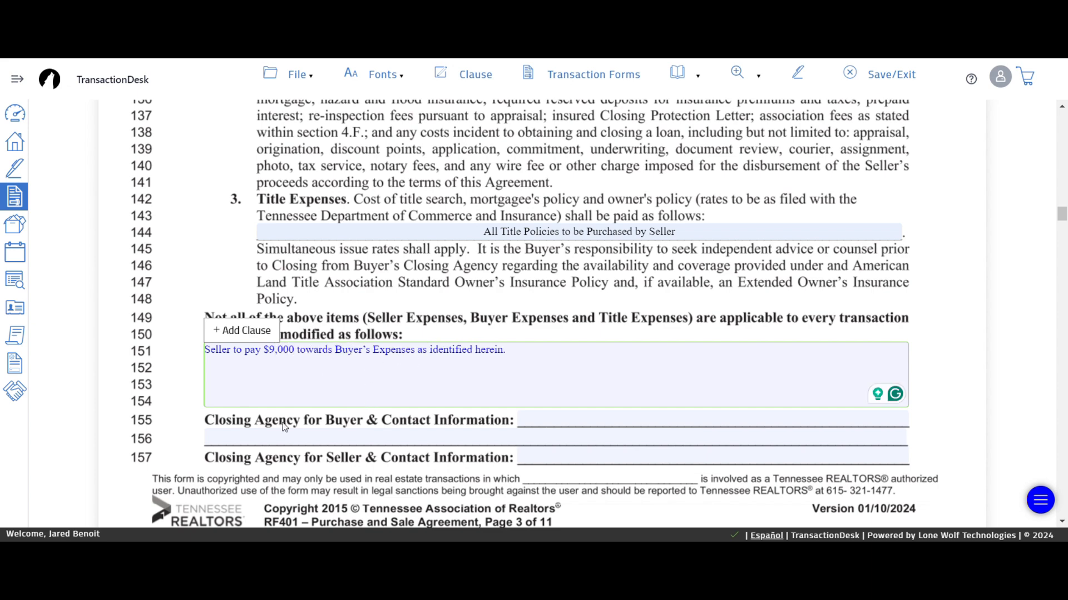
{"action": "left_click", "coordinate": [159, 383]}
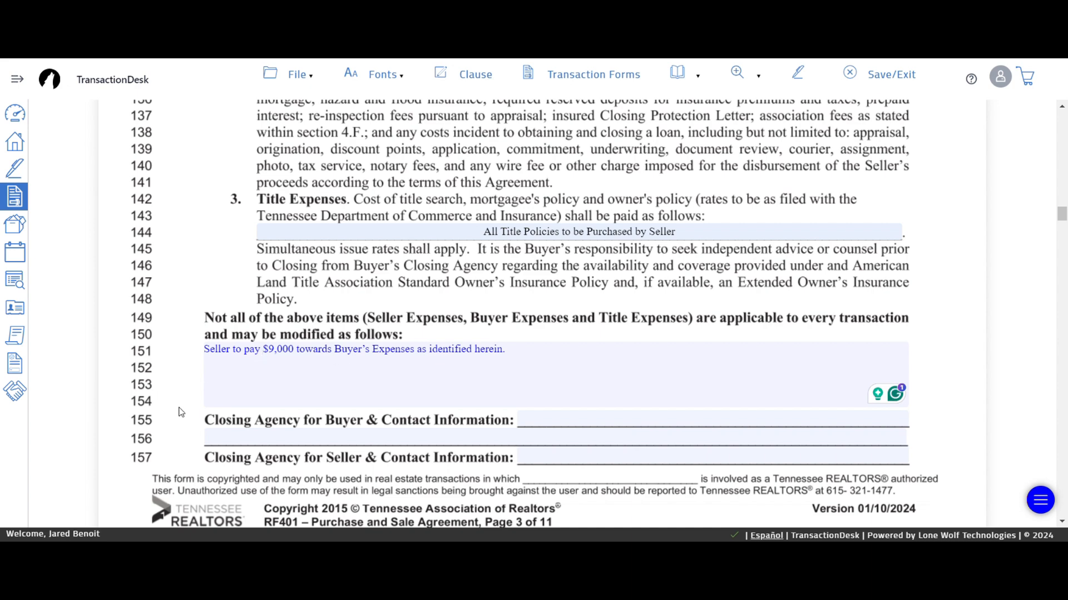
- Set Bell & Alexander Title Services, with its phone number, as buyer's and seller's closing agency
{"action": "scroll", "coordinate": [163, 278], "scroll_direction": "up", "scroll_amount": 6}
{"action": "scroll", "coordinate": [228, 289], "scroll_direction": "up", "scroll_amount": 3}
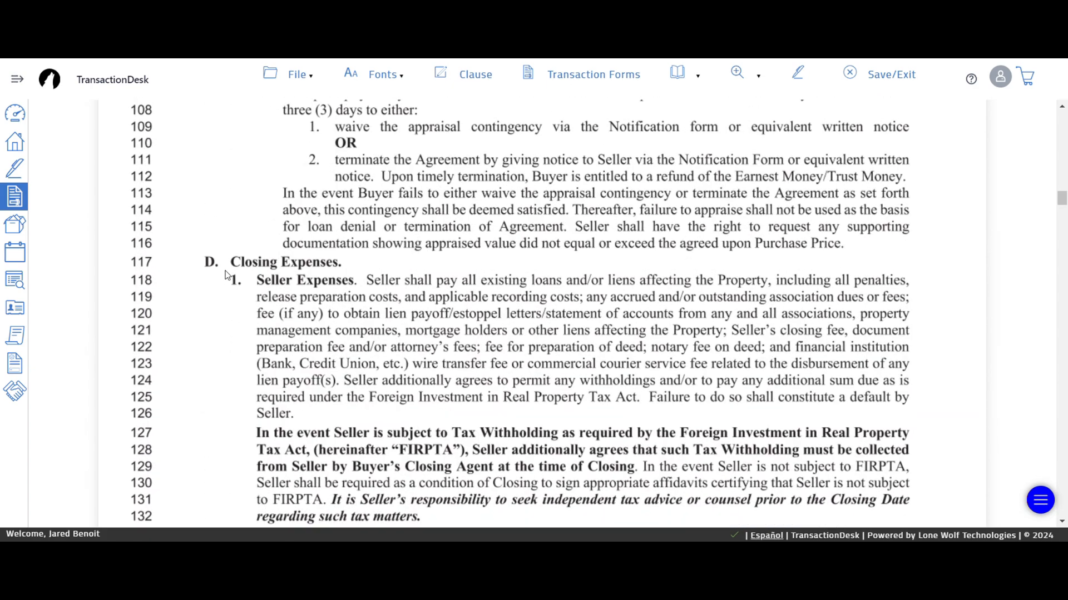
{"action": "scroll", "coordinate": [231, 278], "scroll_direction": "down", "scroll_amount": 5}
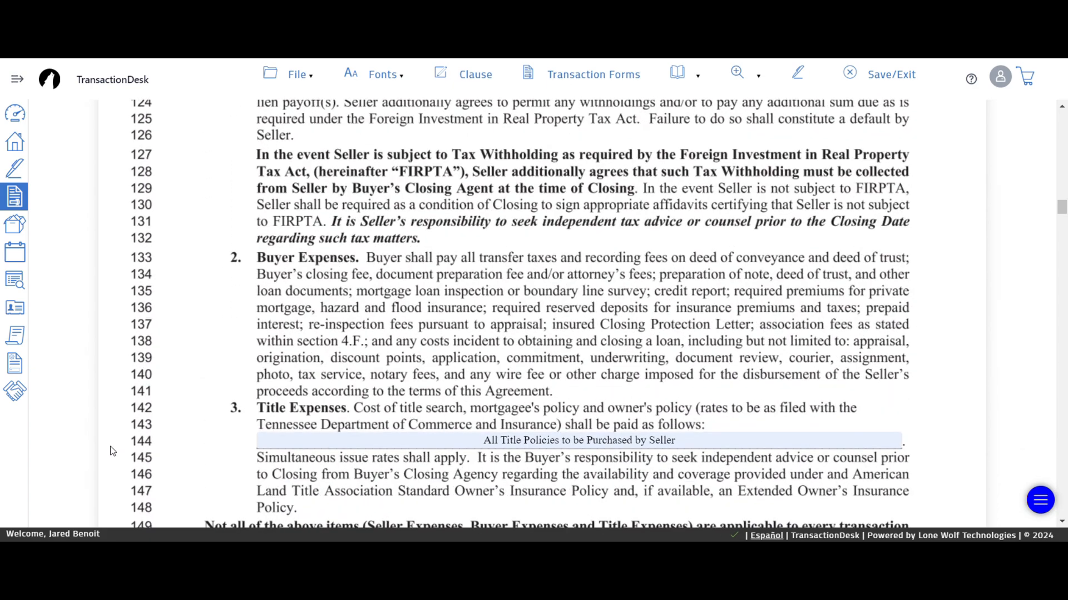
{"action": "scroll", "coordinate": [113, 450], "scroll_direction": "down", "scroll_amount": 6}
{"action": "left_click", "coordinate": [614, 281]}
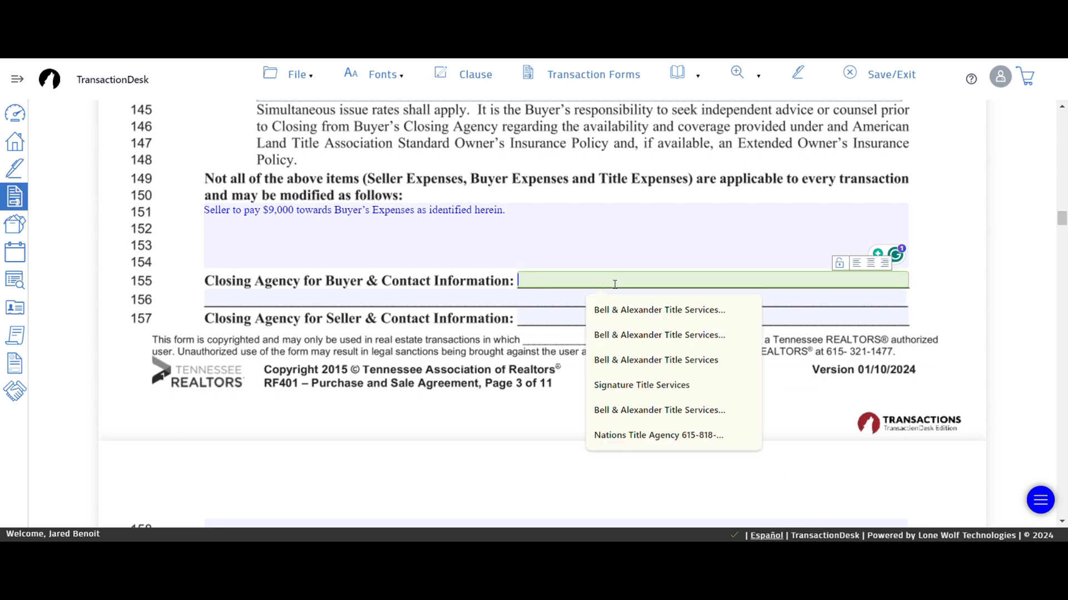
{"action": "left_click", "coordinate": [634, 316]}
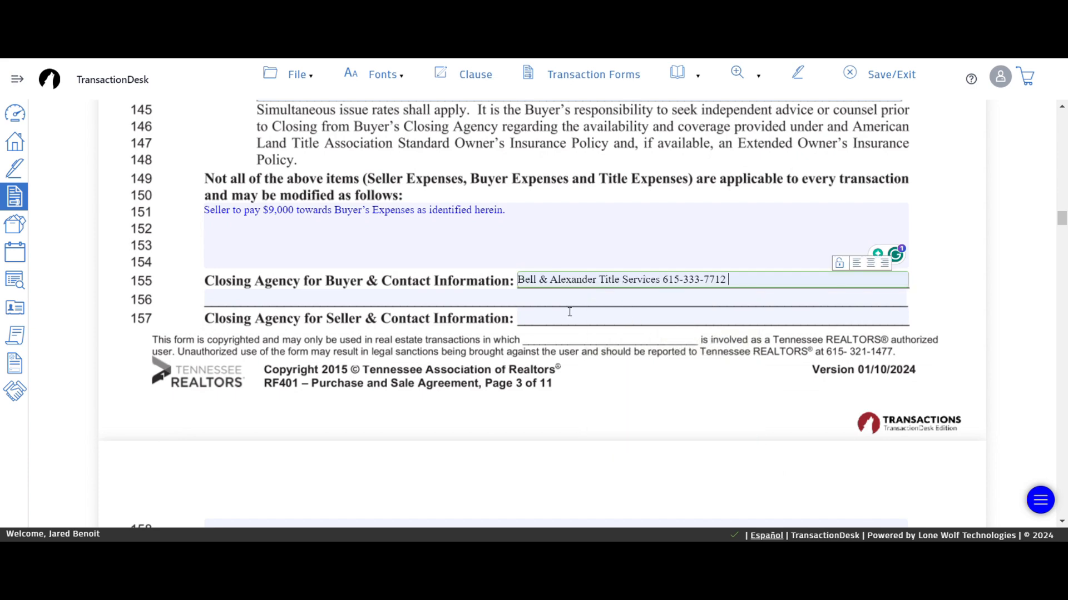
{"action": "left_click", "coordinate": [542, 316]}
{"action": "left_click", "coordinate": [616, 345]}
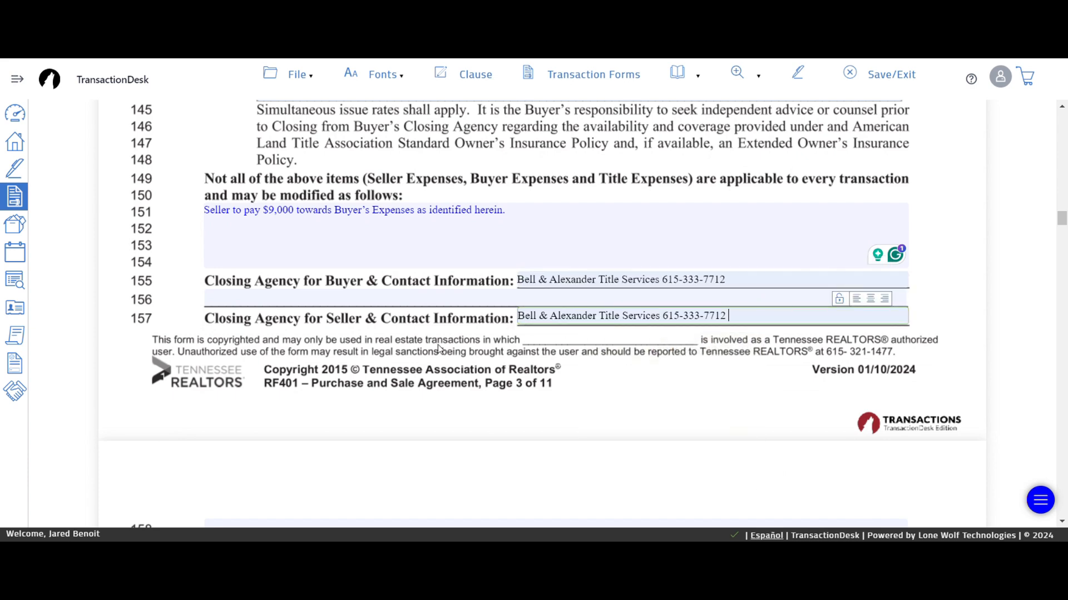
{"action": "left_click", "coordinate": [205, 323]}
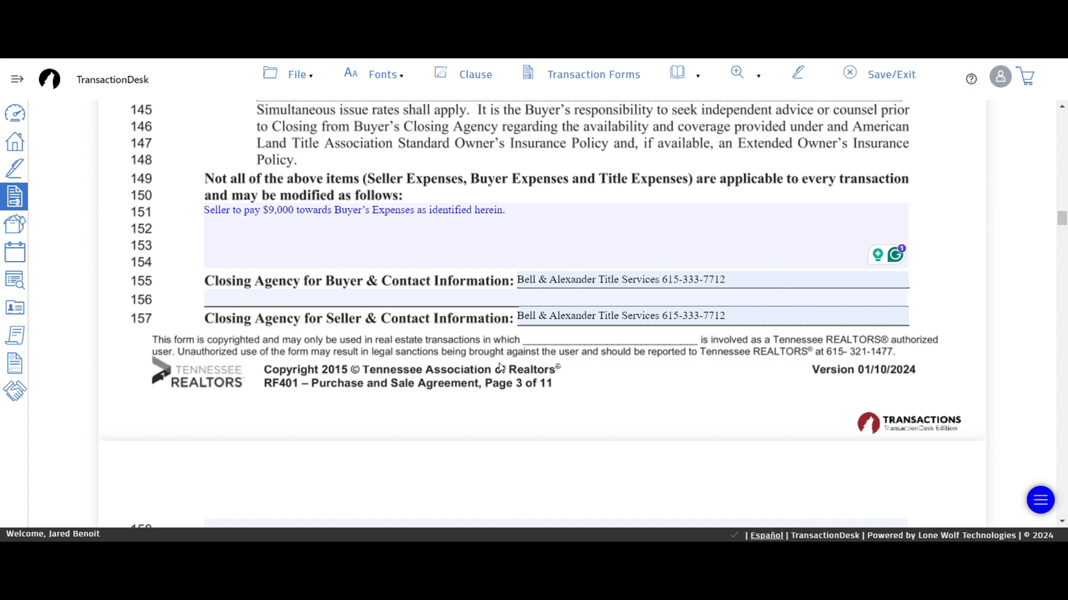
- Make earnest money due within 7 days, held by the title company at its office address
{"action": "scroll", "coordinate": [242, 429], "scroll_direction": "down", "scroll_amount": 4}
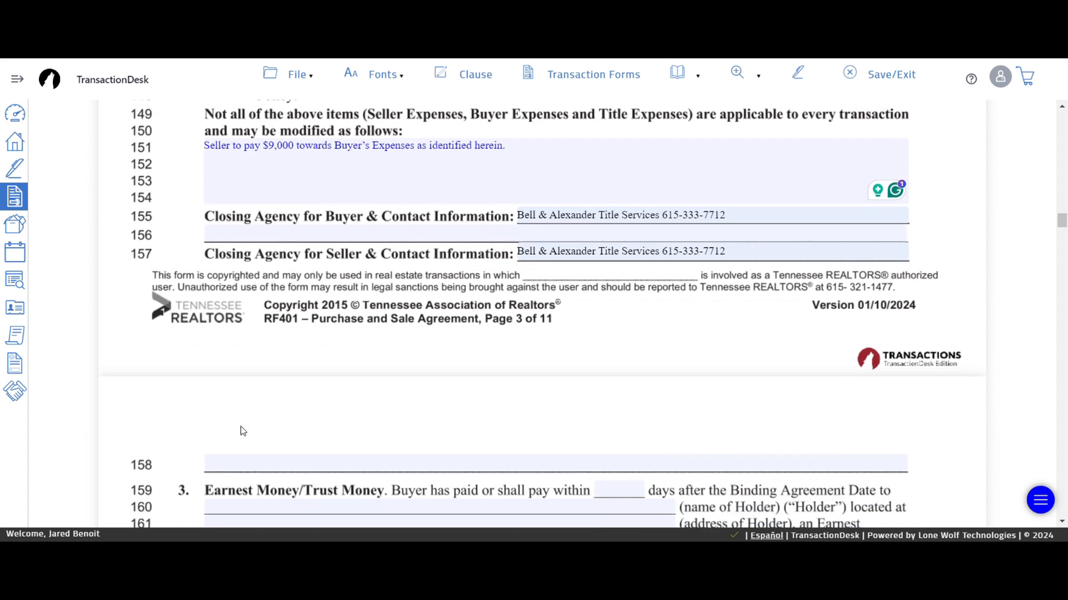
{"action": "left_click", "coordinate": [601, 346]}
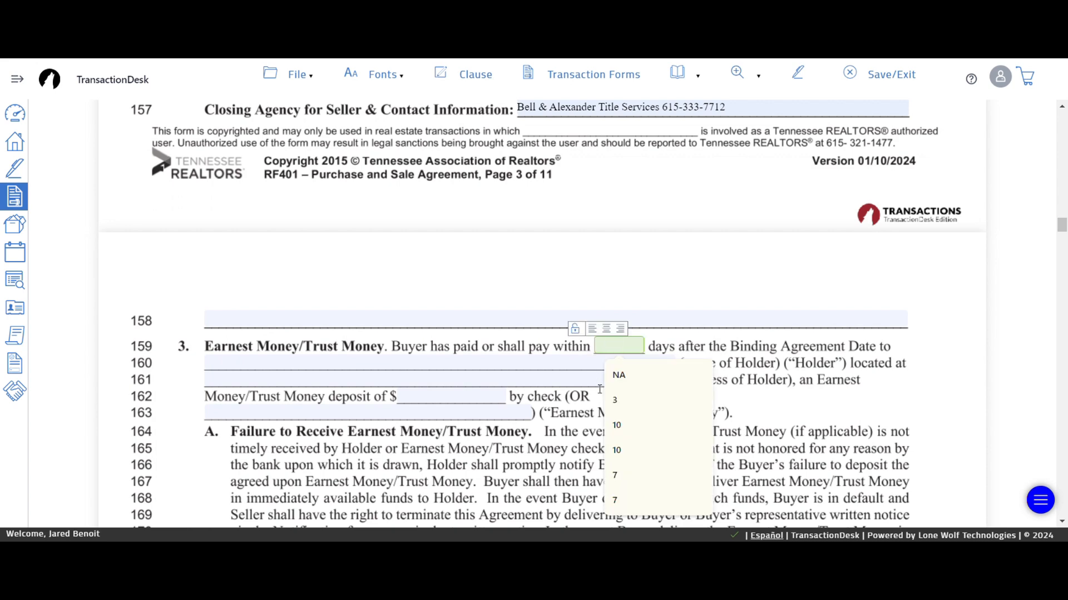
{"action": "left_click", "coordinate": [628, 476]}
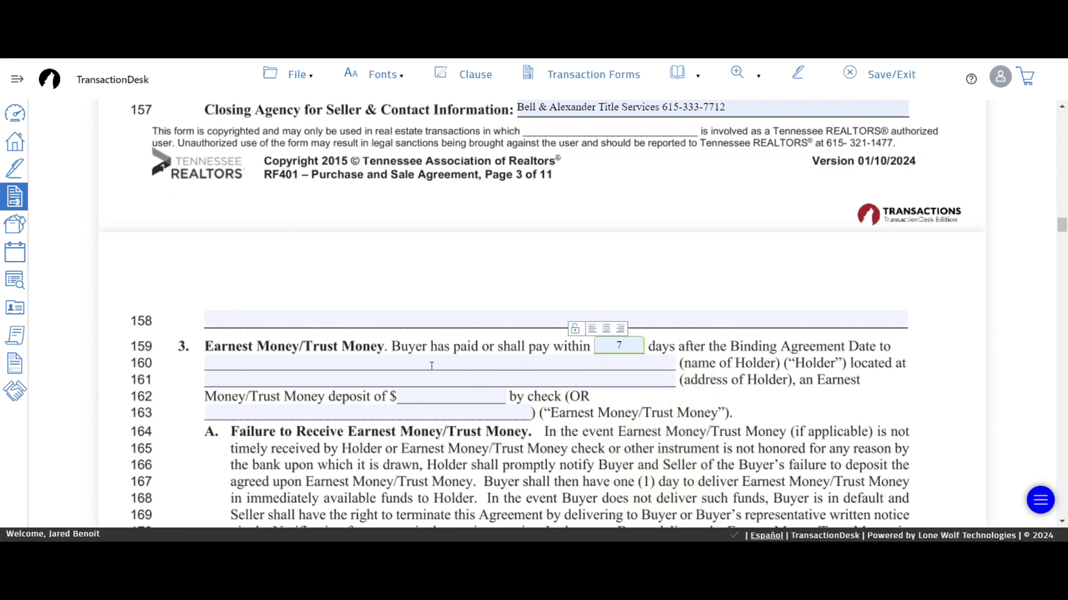
{"action": "left_click", "coordinate": [353, 362]}
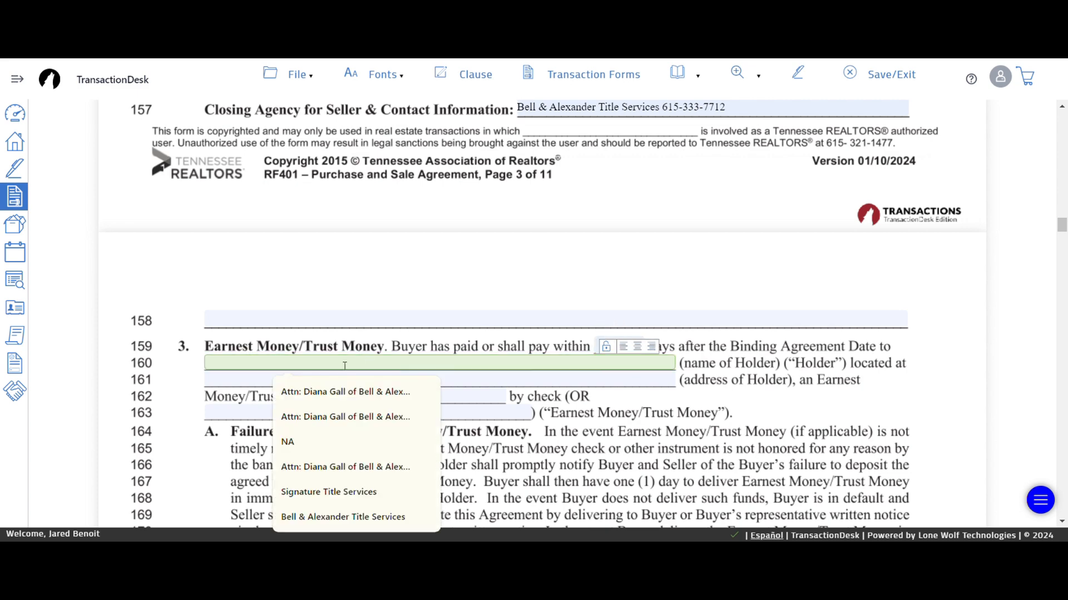
{"action": "left_click", "coordinate": [327, 392]}
{"action": "left_click", "coordinate": [423, 378]}
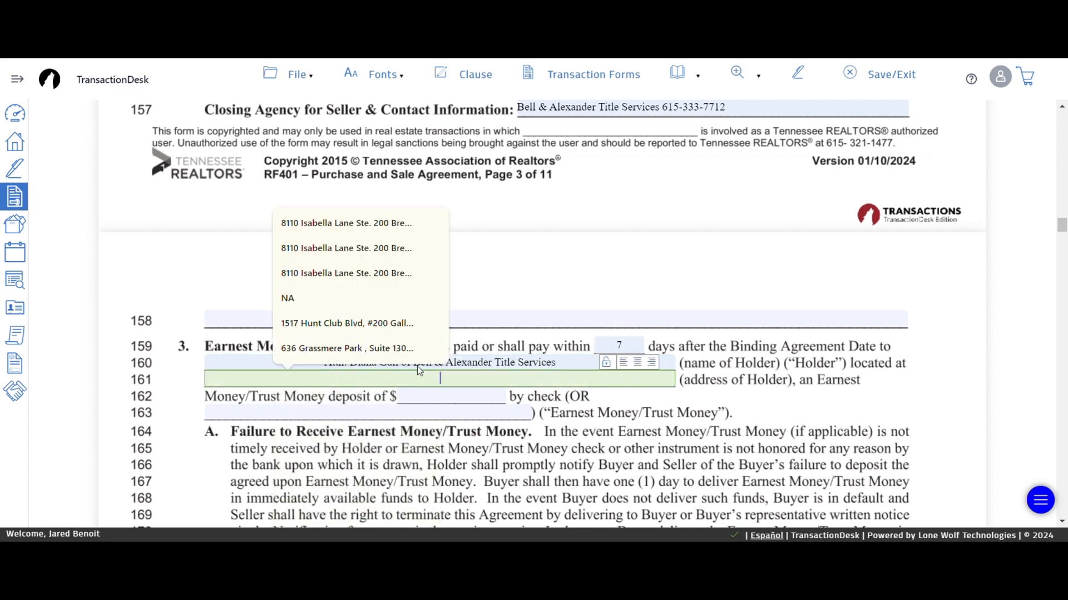
{"action": "left_click", "coordinate": [327, 236]}
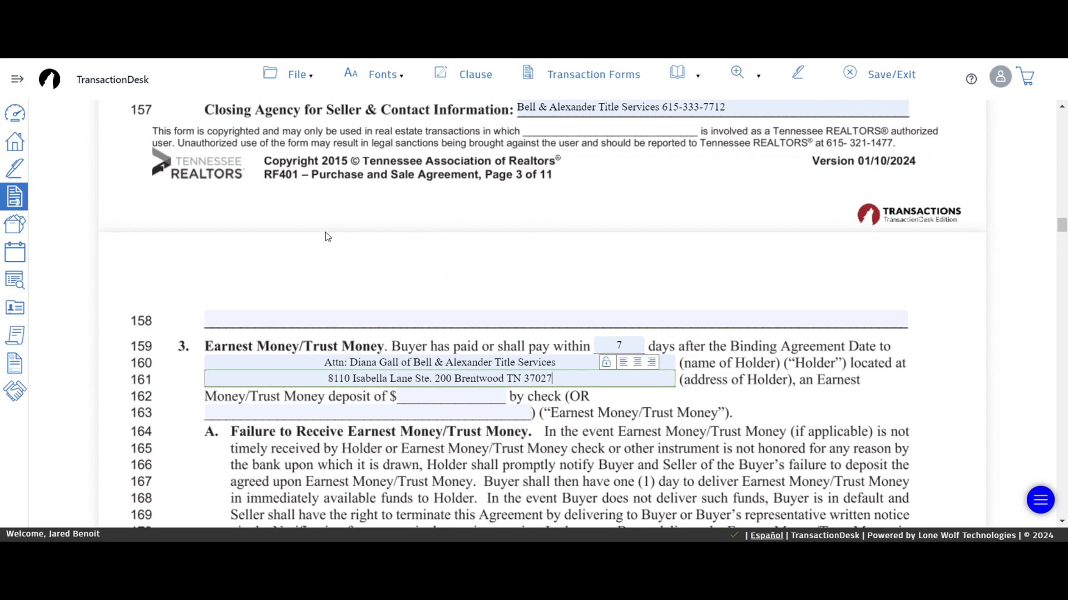
- Enter a $3,000.00 earnest money deposit
{"action": "left_click", "coordinate": [466, 399]}
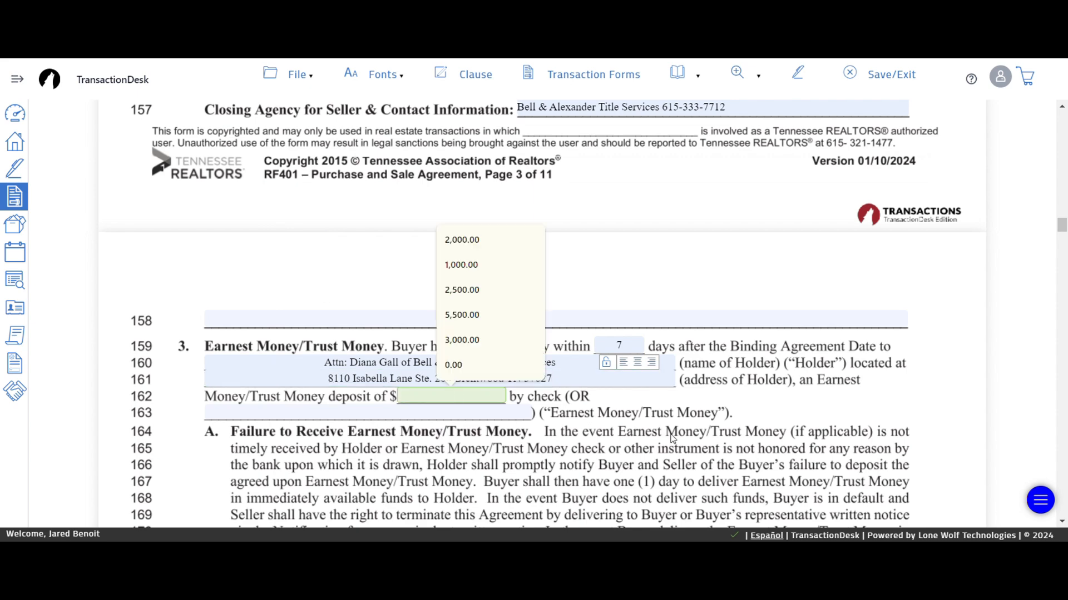
{"action": "type", "text": "3000"}
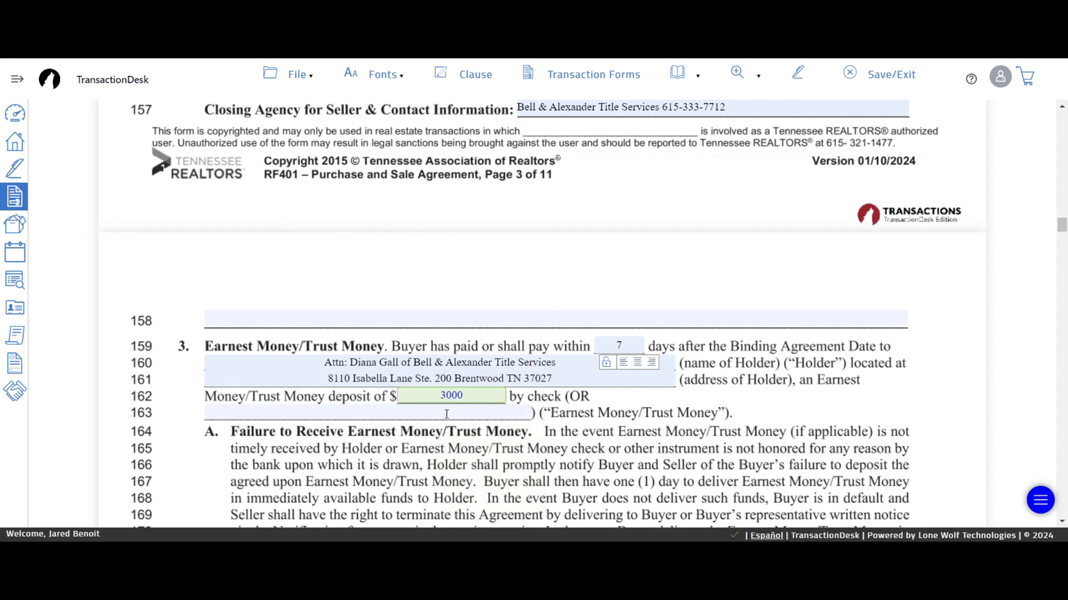
{"action": "left_click", "coordinate": [177, 475]}
{"action": "scroll", "coordinate": [179, 439], "scroll_direction": "down", "scroll_amount": 3}
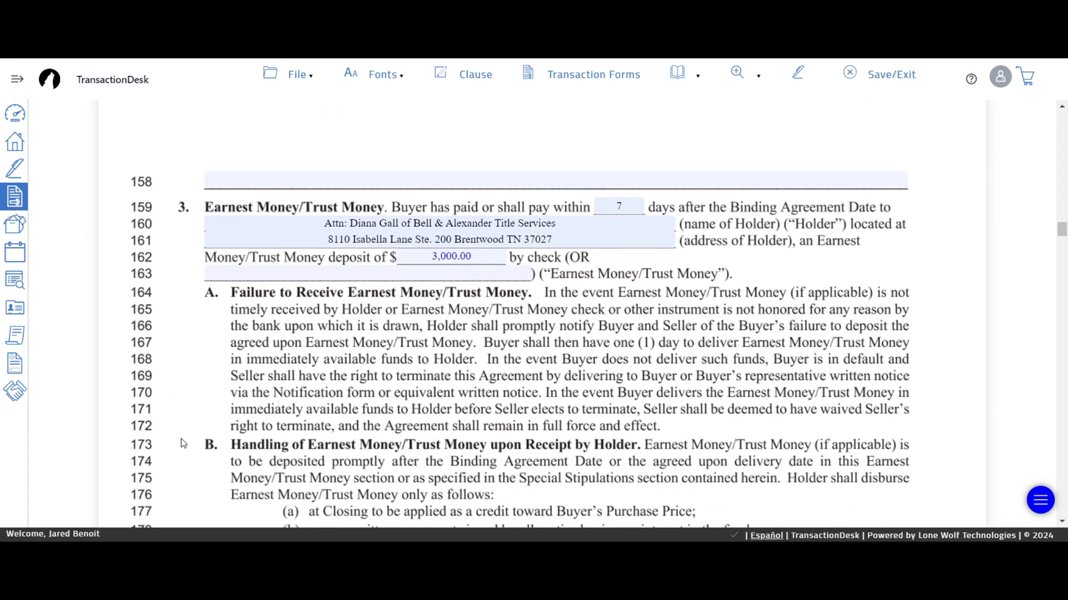
{"action": "scroll", "coordinate": [180, 443], "scroll_direction": "down", "scroll_amount": 6}
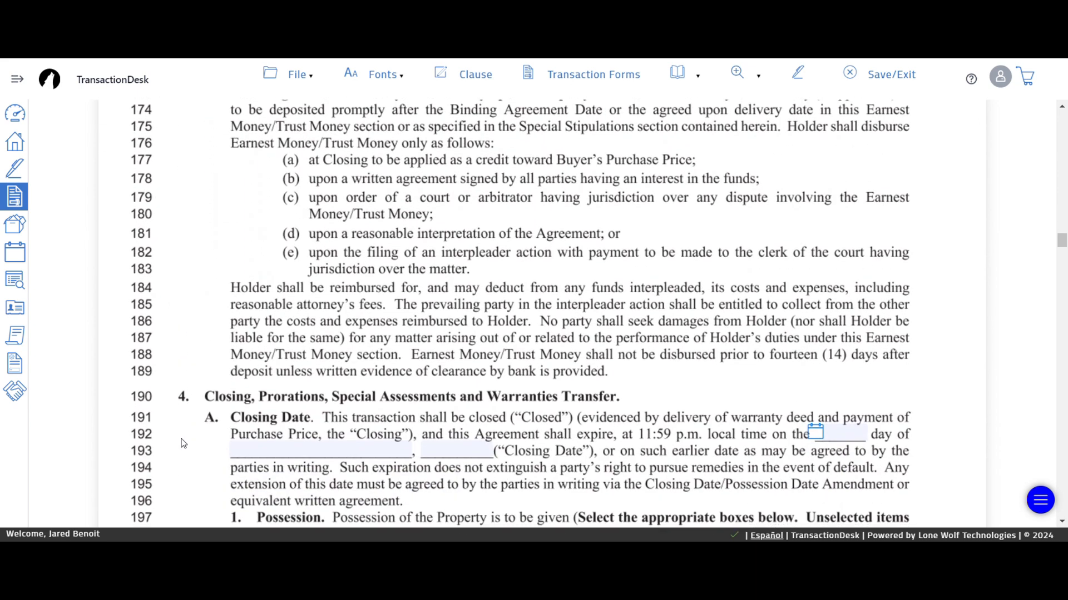
{"action": "scroll", "coordinate": [181, 443], "scroll_direction": "down", "scroll_amount": 1}
- Pick August 13, 2024 as the closing date from the calendar
{"action": "left_click", "coordinate": [817, 371]}
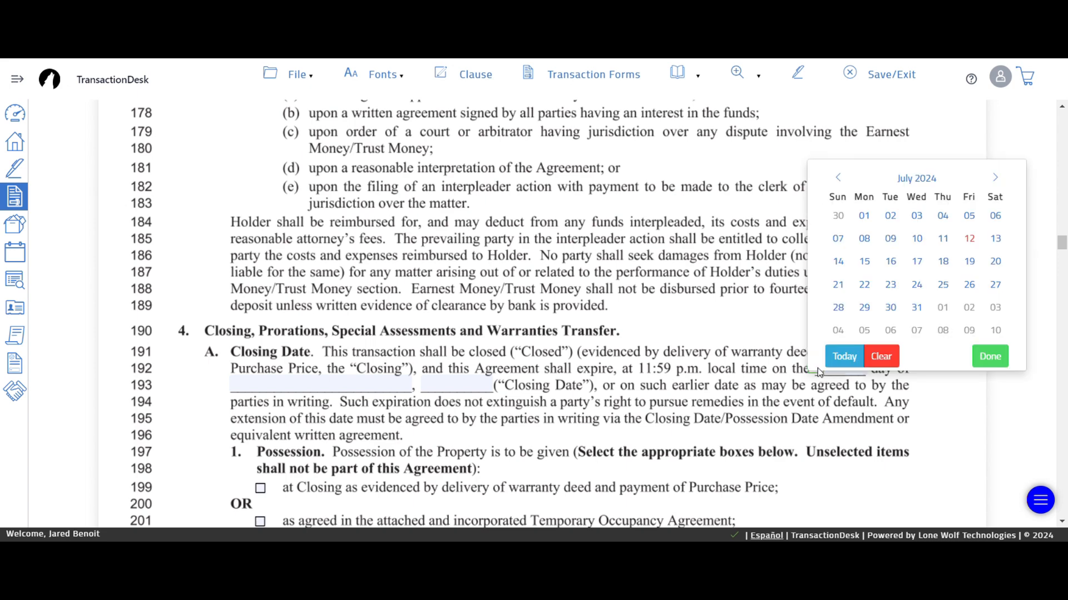
{"action": "left_click", "coordinate": [994, 179]}
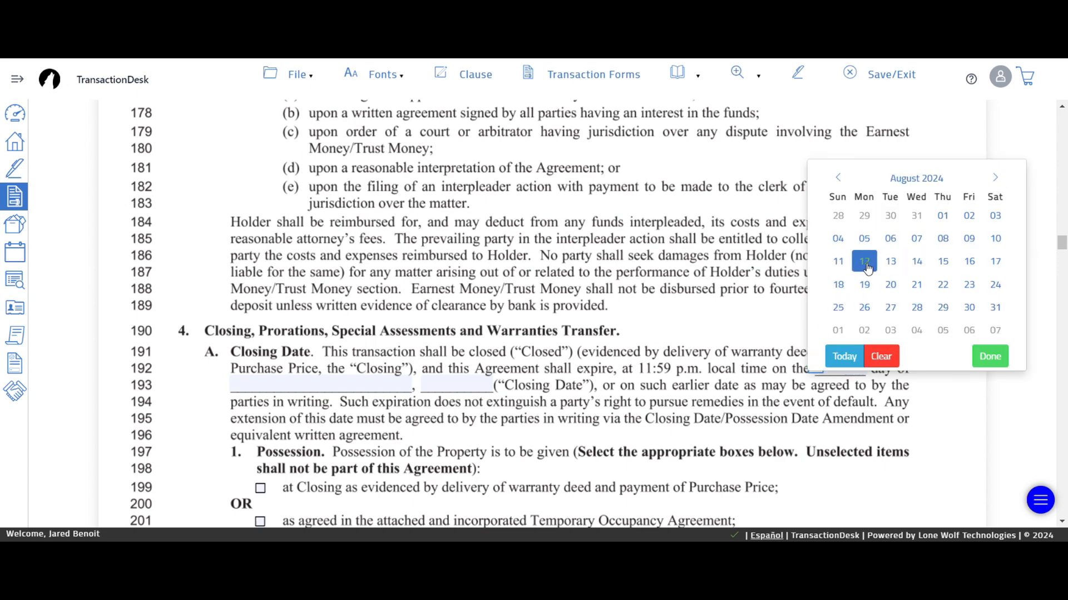
{"action": "left_click", "coordinate": [890, 263]}
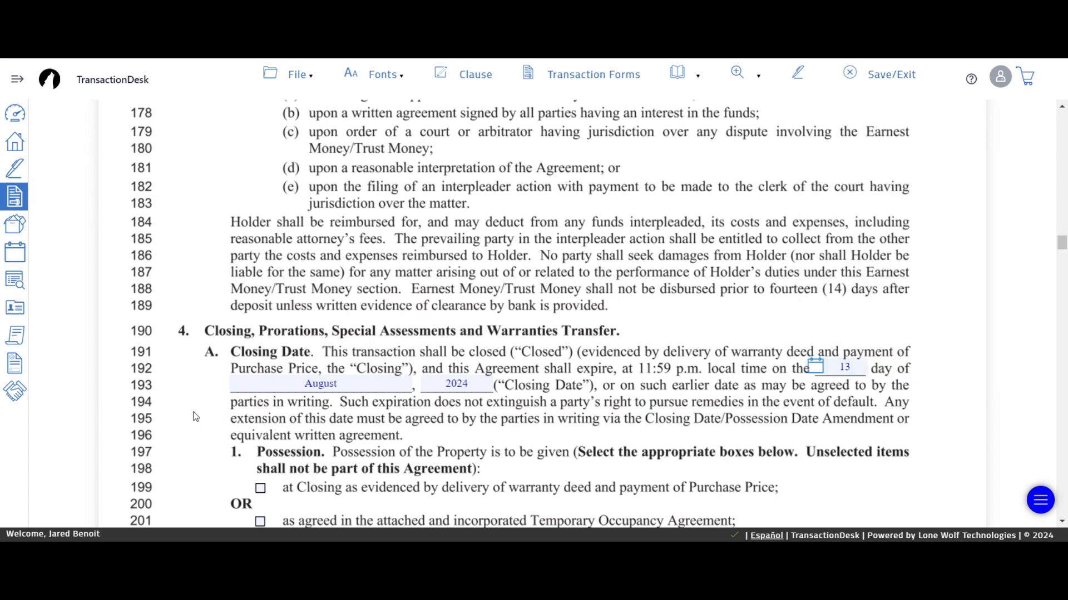
- Tick possession at Closing with the warranty deed
{"action": "scroll", "coordinate": [195, 417], "scroll_direction": "down", "scroll_amount": 3}
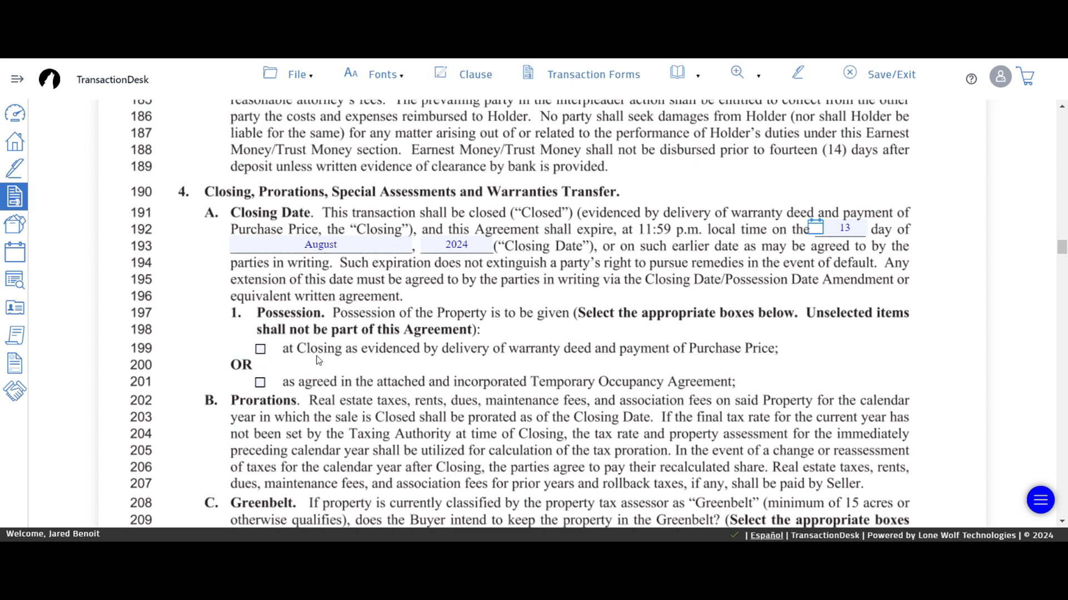
{"action": "left_click", "coordinate": [266, 351]}
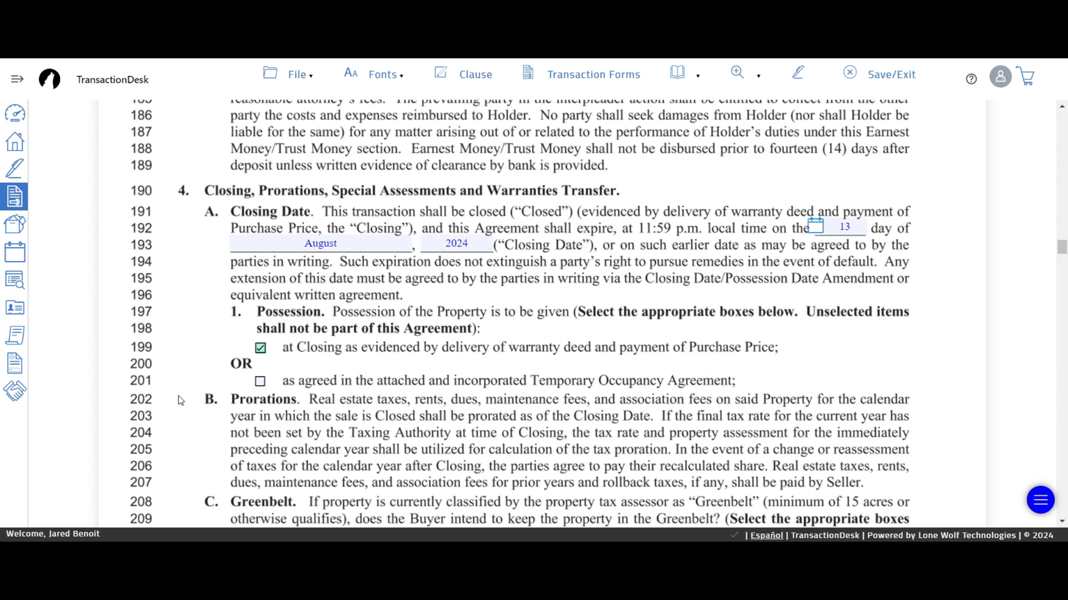
{"action": "scroll", "coordinate": [183, 401], "scroll_direction": "down", "scroll_amount": 6}
- Fill Names on Deed with the buyer, picked from the suggestions after entering 'Test'
{"action": "scroll", "coordinate": [190, 409], "scroll_direction": "down", "scroll_amount": 3}
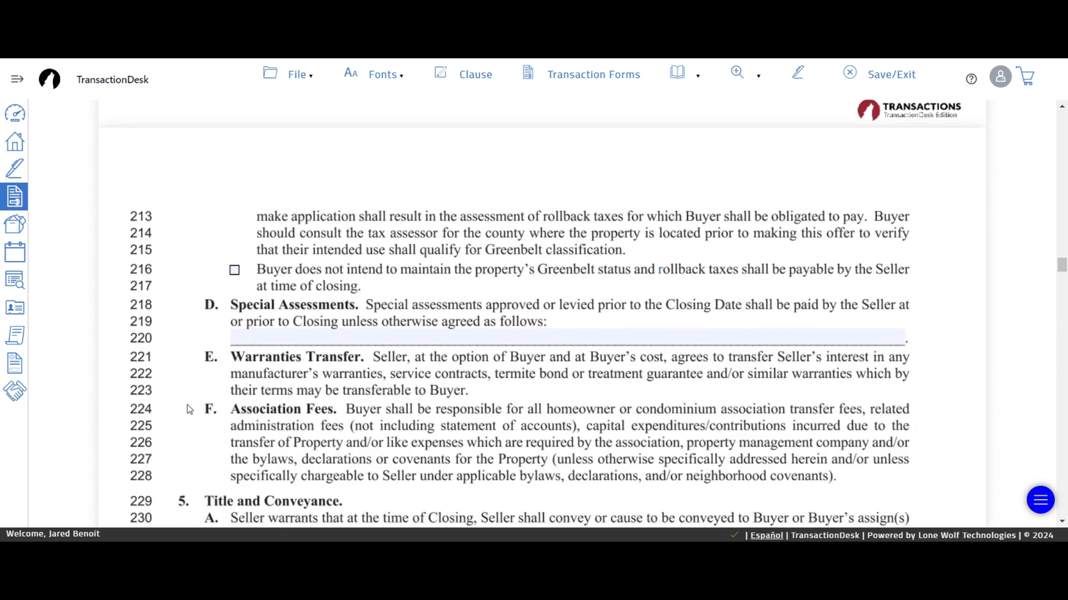
{"action": "scroll", "coordinate": [187, 378], "scroll_direction": "up", "scroll_amount": 5}
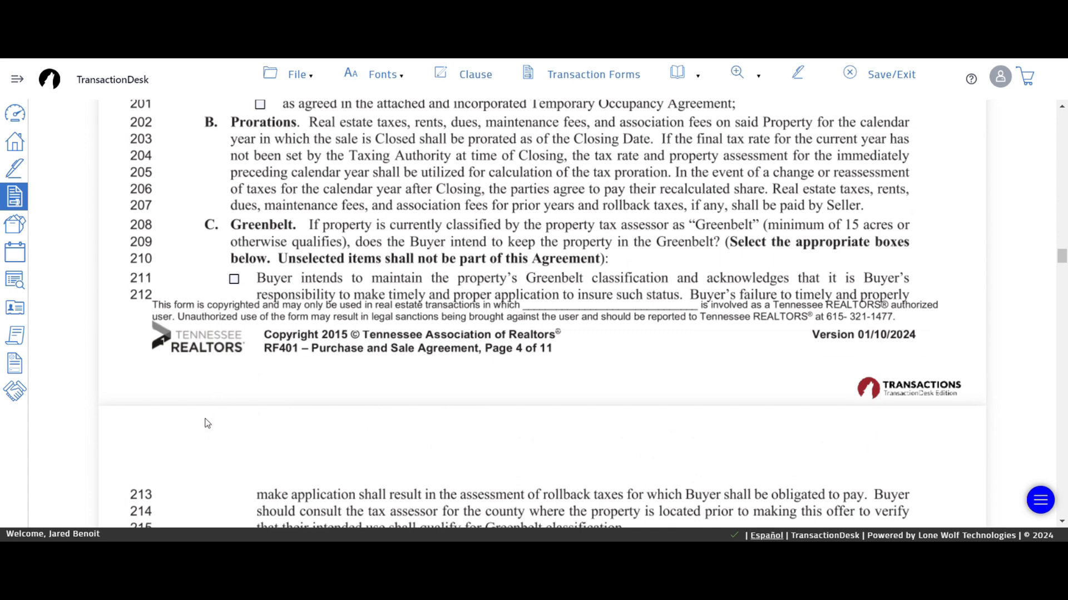
{"action": "scroll", "coordinate": [189, 424], "scroll_direction": "down", "scroll_amount": 5}
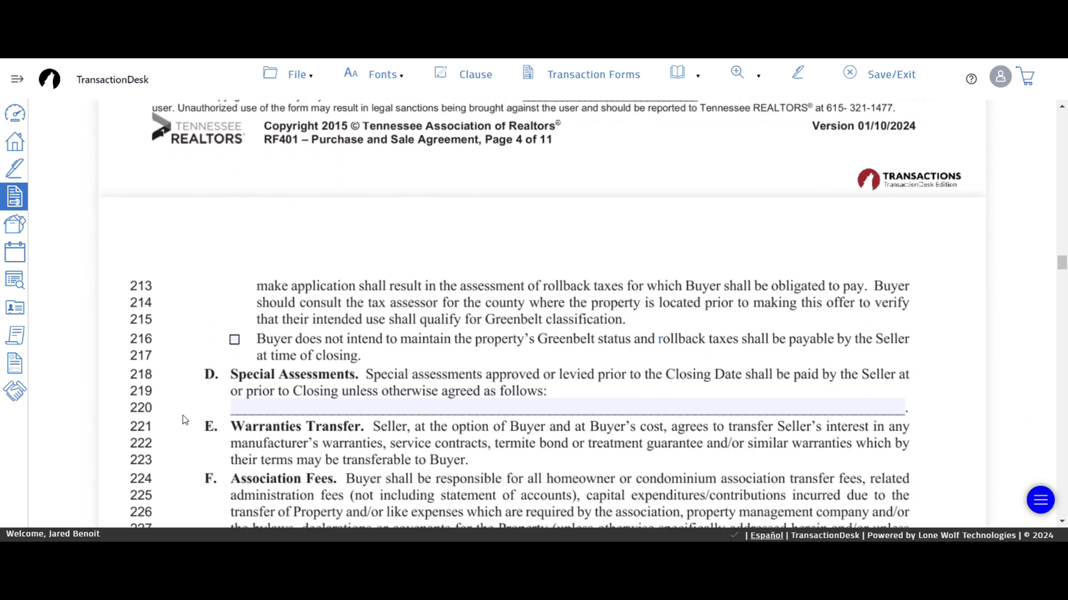
{"action": "scroll", "coordinate": [185, 420], "scroll_direction": "down", "scroll_amount": 8}
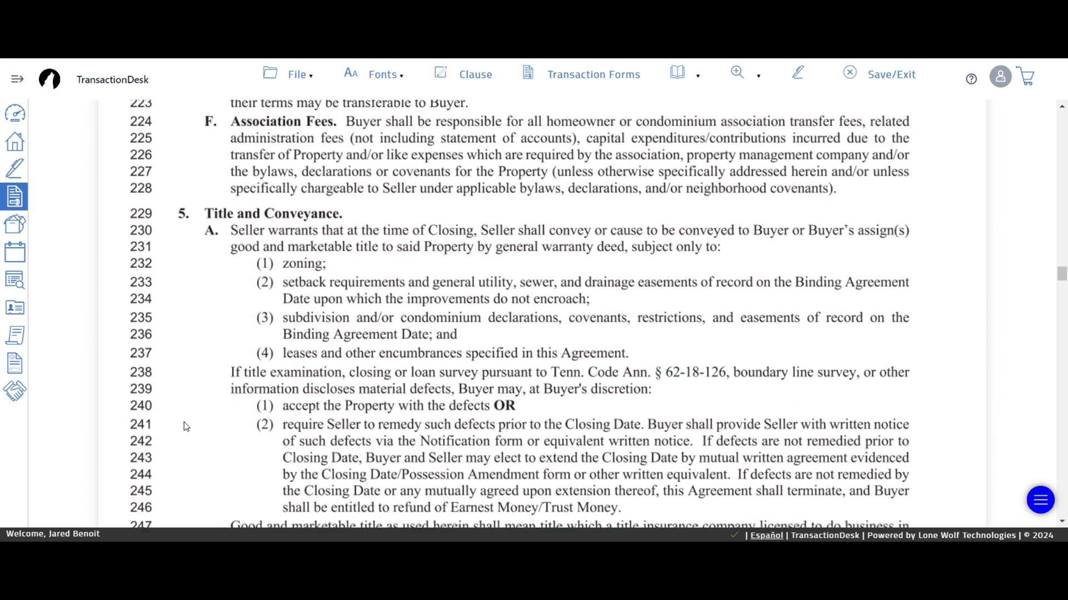
{"action": "scroll", "coordinate": [187, 426], "scroll_direction": "down", "scroll_amount": 2}
{"action": "left_click", "coordinate": [510, 327]}
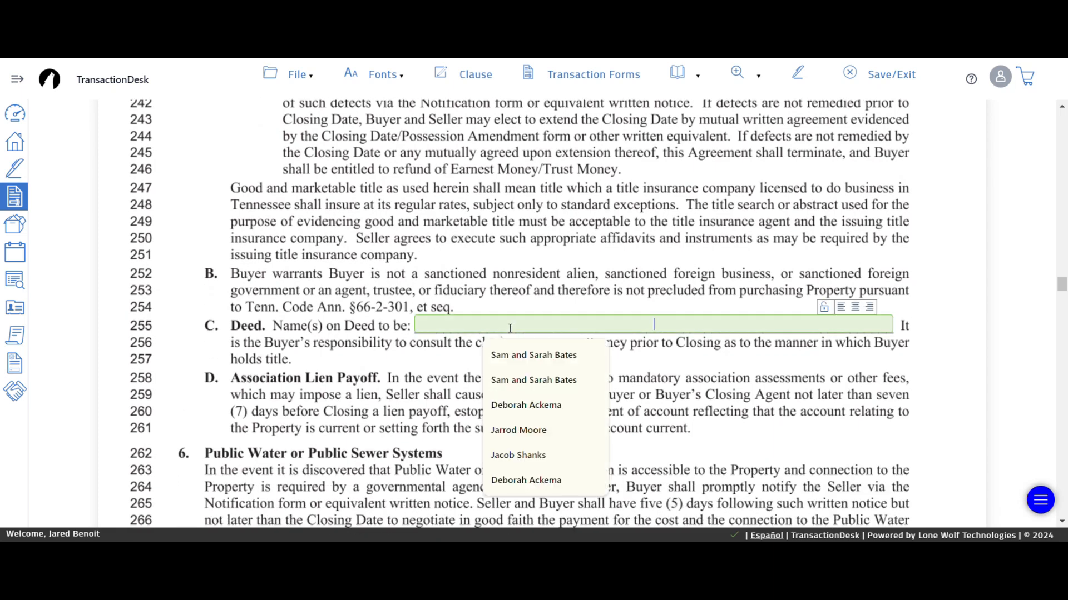
{"action": "type", "text": "Test"}
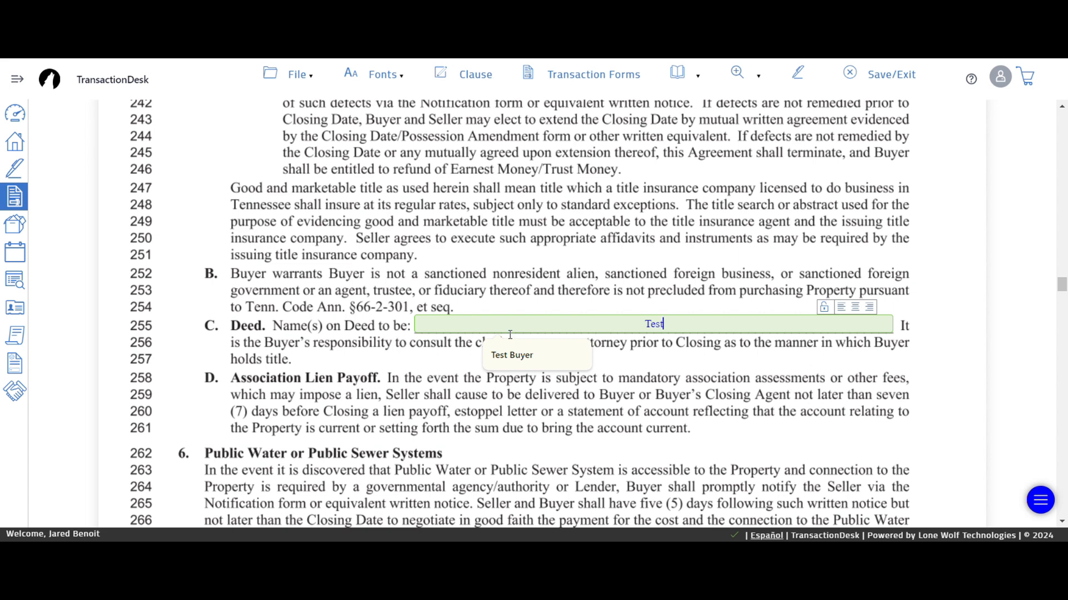
{"action": "left_click", "coordinate": [512, 355]}
- Mark the Lead-Based Paint disclosure as 'does not apply'
{"action": "left_click", "coordinate": [191, 373]}
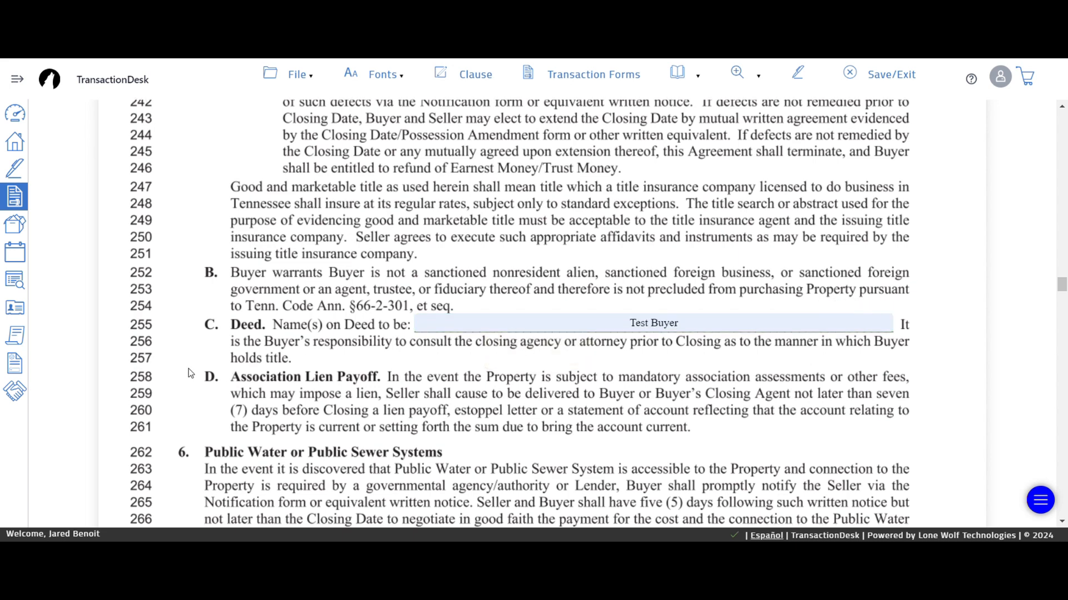
{"action": "scroll", "coordinate": [191, 373], "scroll_direction": "down", "scroll_amount": 10}
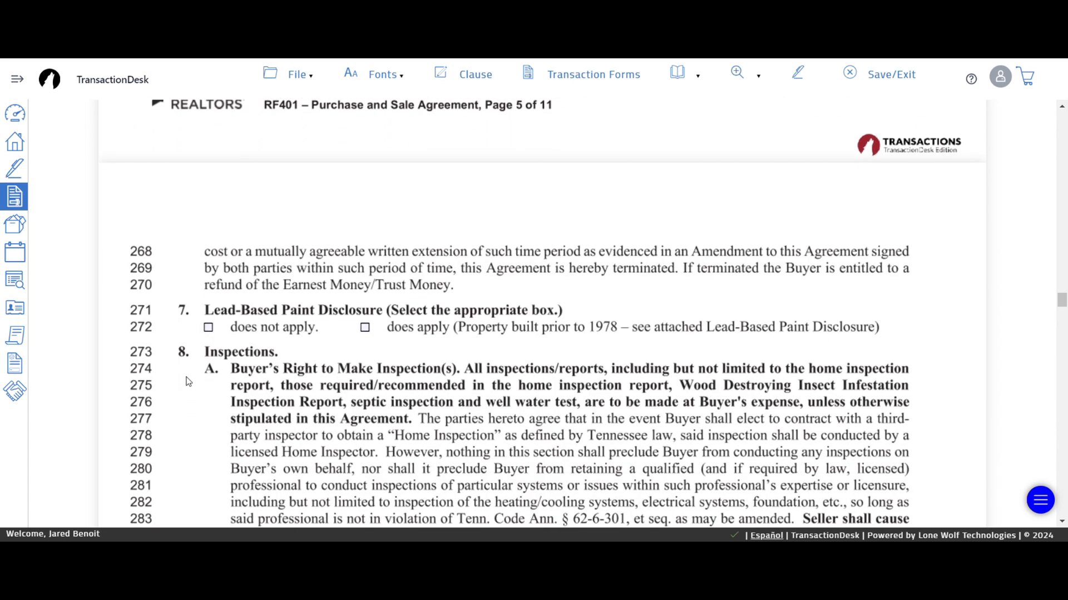
{"action": "left_click", "coordinate": [211, 328]}
- Set the inspection period to 10 days
{"action": "scroll", "coordinate": [146, 457], "scroll_direction": "down", "scroll_amount": 7}
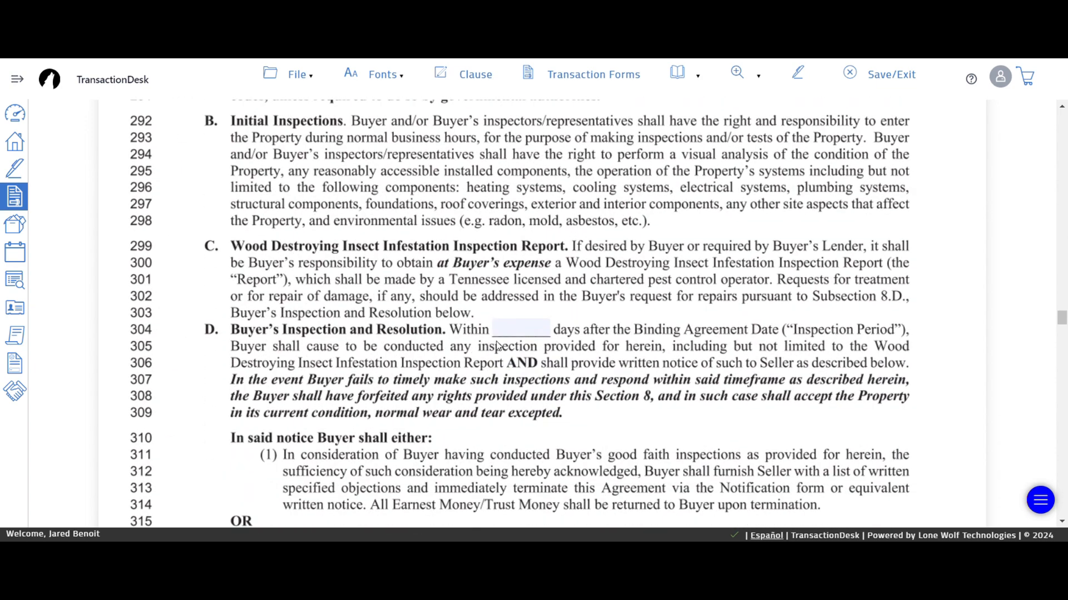
{"action": "left_click", "coordinate": [504, 333]}
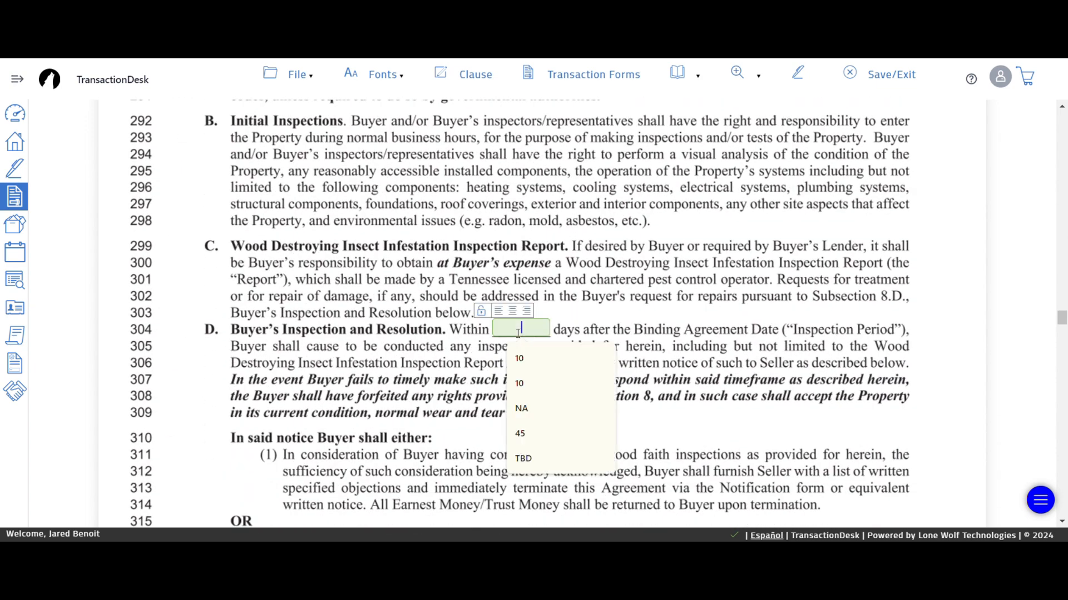
{"action": "left_click", "coordinate": [521, 356]}
- Set the resolution period to 3 days
{"action": "scroll", "coordinate": [317, 409], "scroll_direction": "down", "scroll_amount": 4}
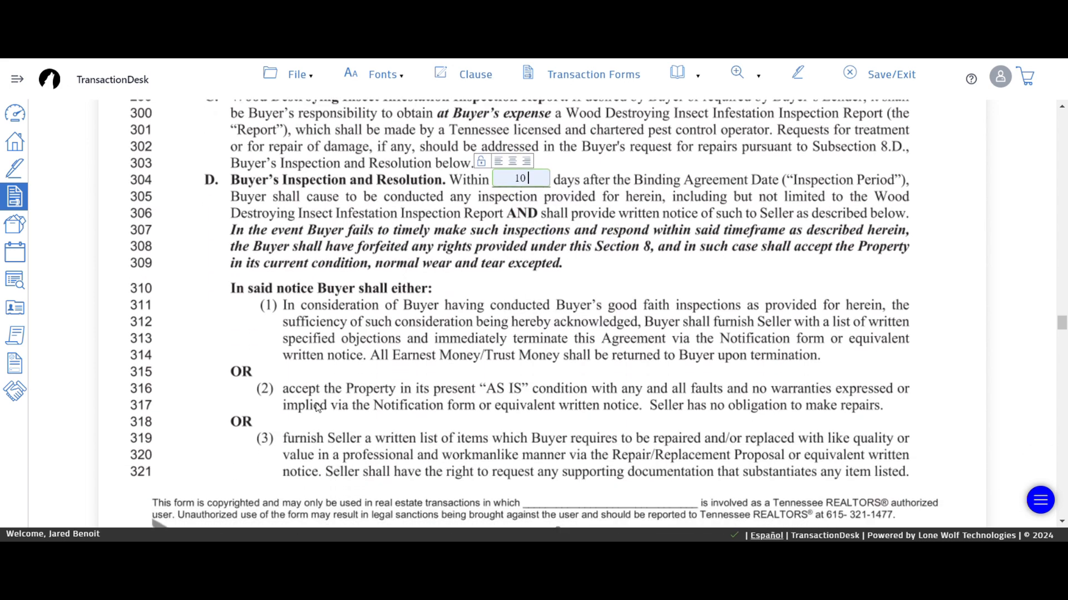
{"action": "scroll", "coordinate": [606, 406], "scroll_direction": "down", "scroll_amount": 4}
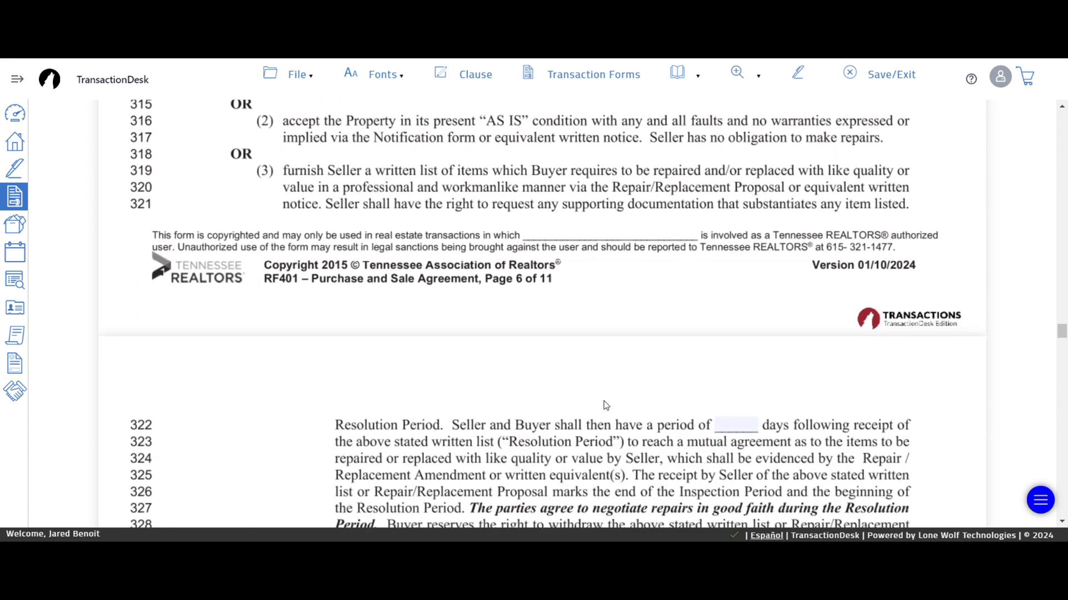
{"action": "left_click", "coordinate": [714, 427]}
{"action": "left_click", "coordinate": [737, 282]}
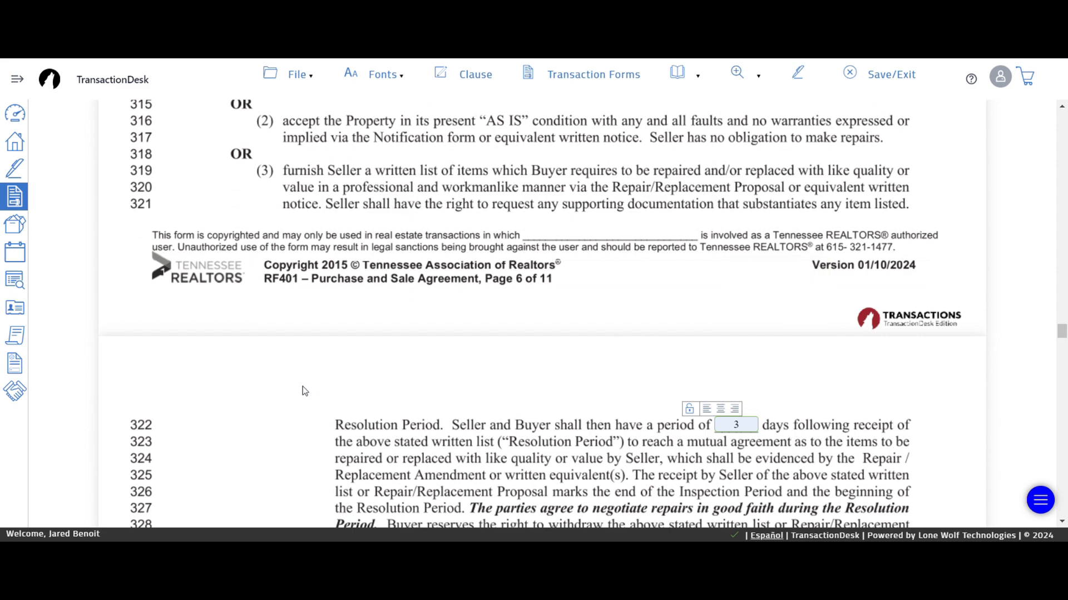
- Allow the final inspection within 2 days before the Closing Date
{"action": "scroll", "coordinate": [255, 395], "scroll_direction": "down", "scroll_amount": 6}
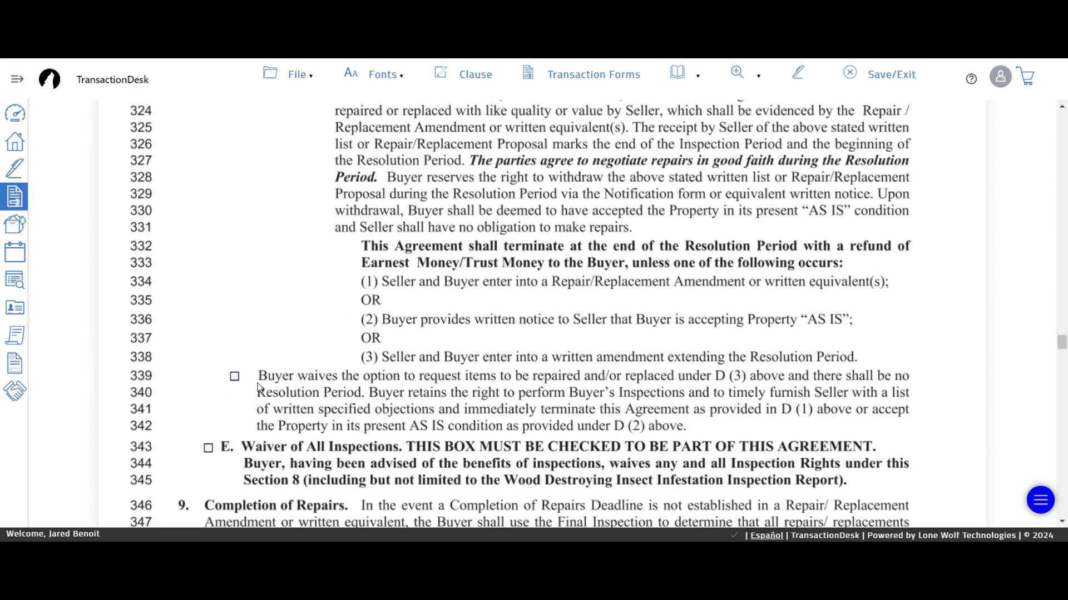
{"action": "scroll", "coordinate": [220, 355], "scroll_direction": "down", "scroll_amount": 3}
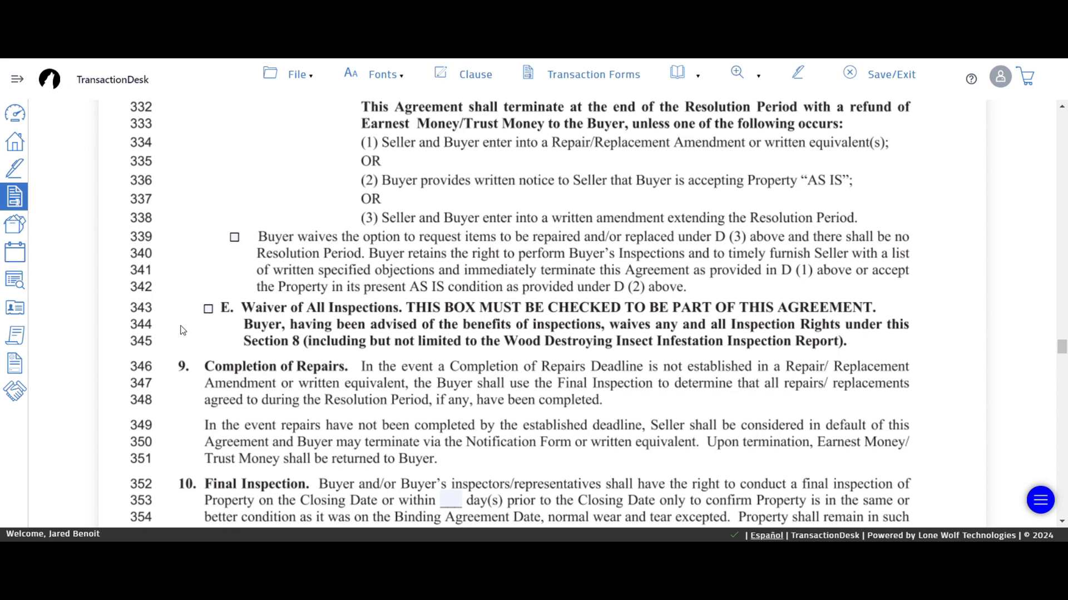
{"action": "scroll", "coordinate": [300, 351], "scroll_direction": "down", "scroll_amount": 1}
{"action": "left_click", "coordinate": [457, 431]}
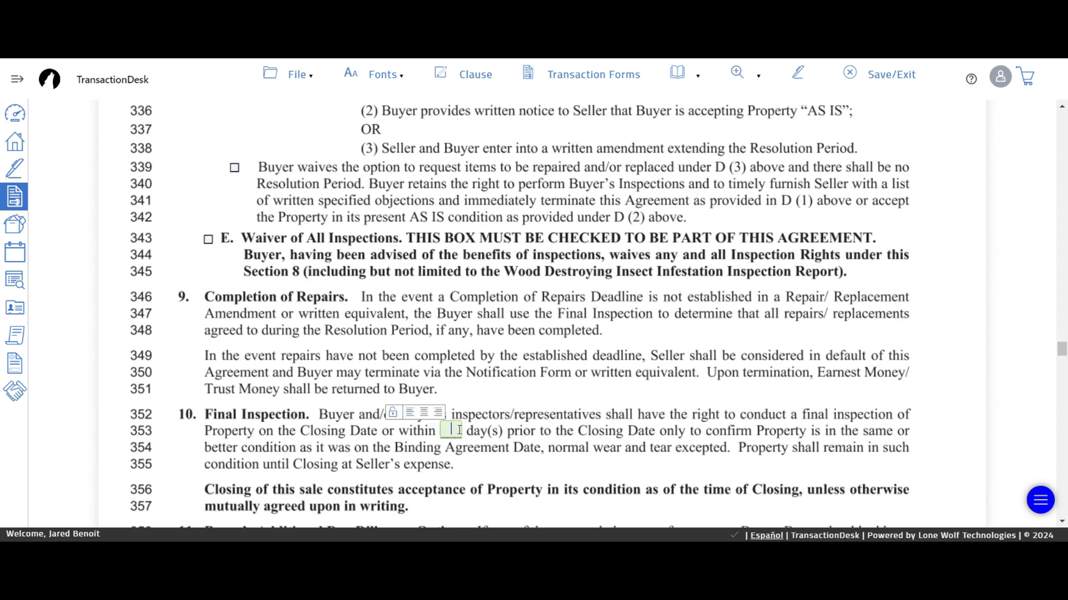
{"action": "left_click", "coordinate": [459, 430]}
{"action": "left_click", "coordinate": [458, 460]}
{"action": "left_click", "coordinate": [172, 395]}
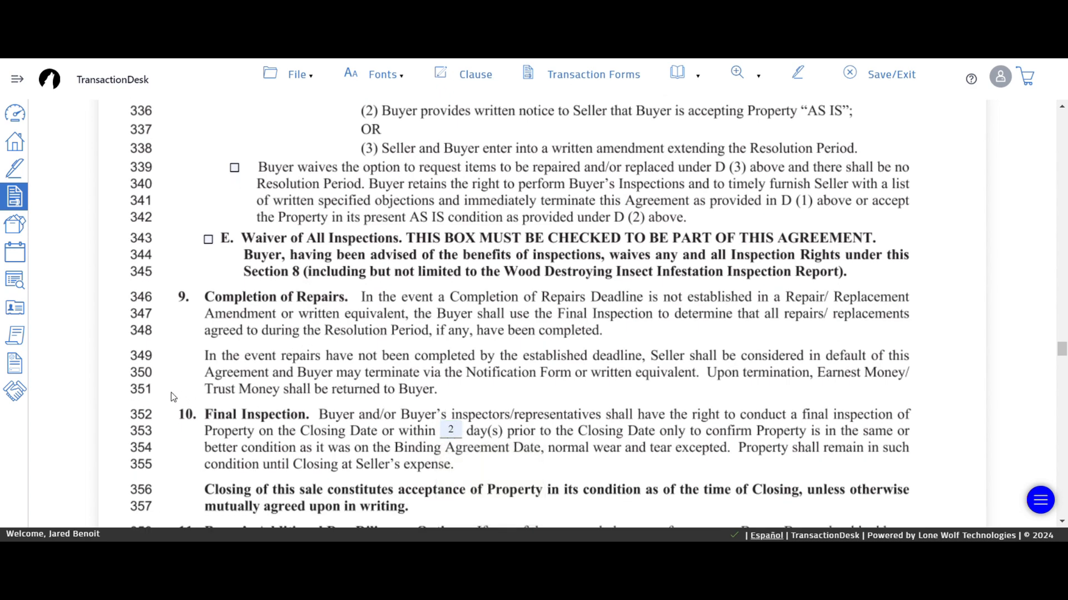
{"action": "scroll", "coordinate": [172, 397], "scroll_direction": "down", "scroll_amount": 6}
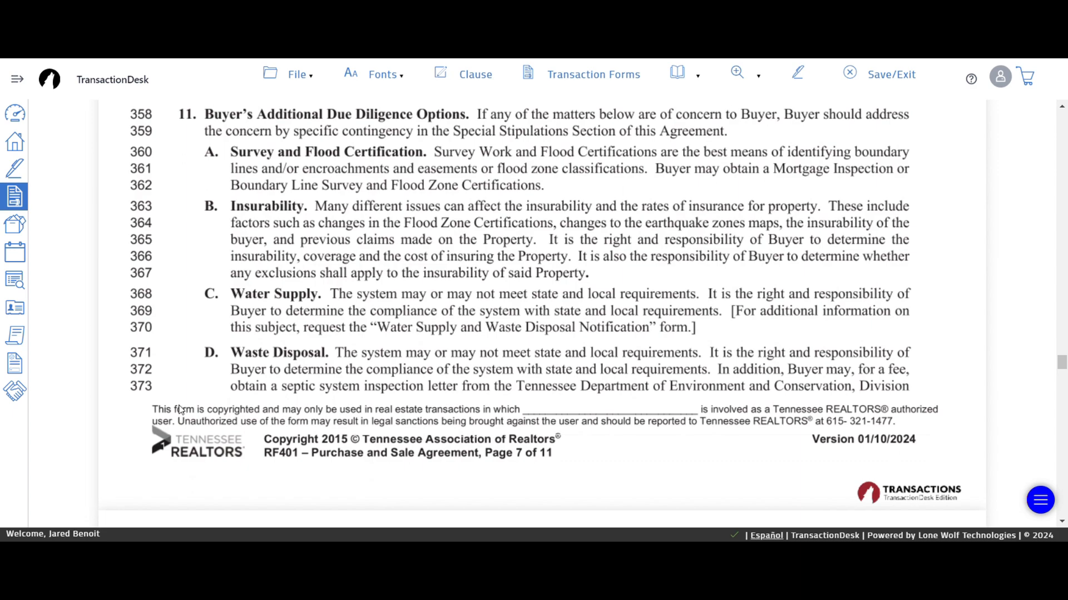
- Tick 'Home Protection Plan waived' in section 15, line 424
{"action": "scroll", "coordinate": [179, 410], "scroll_direction": "up", "scroll_amount": 3}
{"action": "scroll", "coordinate": [243, 342], "scroll_direction": "down", "scroll_amount": 10}
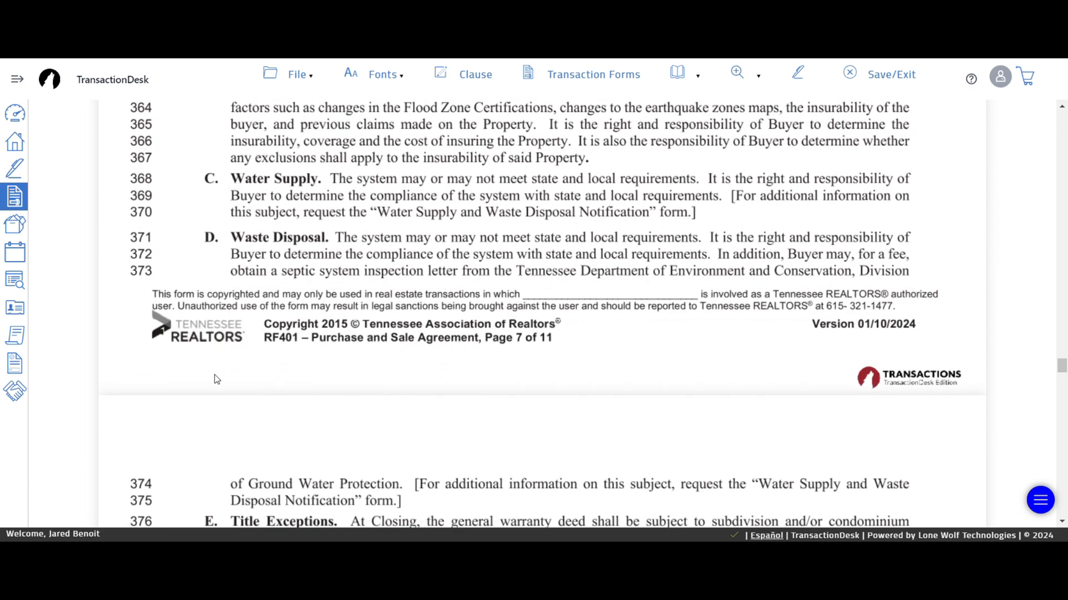
{"action": "scroll", "coordinate": [188, 392], "scroll_direction": "down", "scroll_amount": 12}
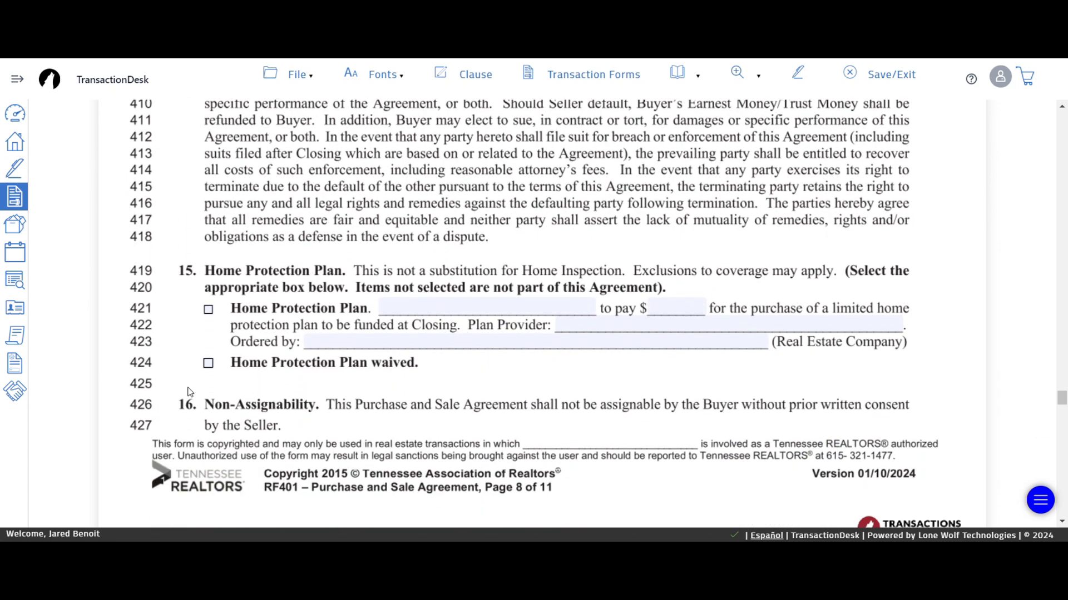
{"action": "left_click", "coordinate": [208, 363]}
{"action": "scroll", "coordinate": [174, 361], "scroll_direction": "down", "scroll_amount": 3}
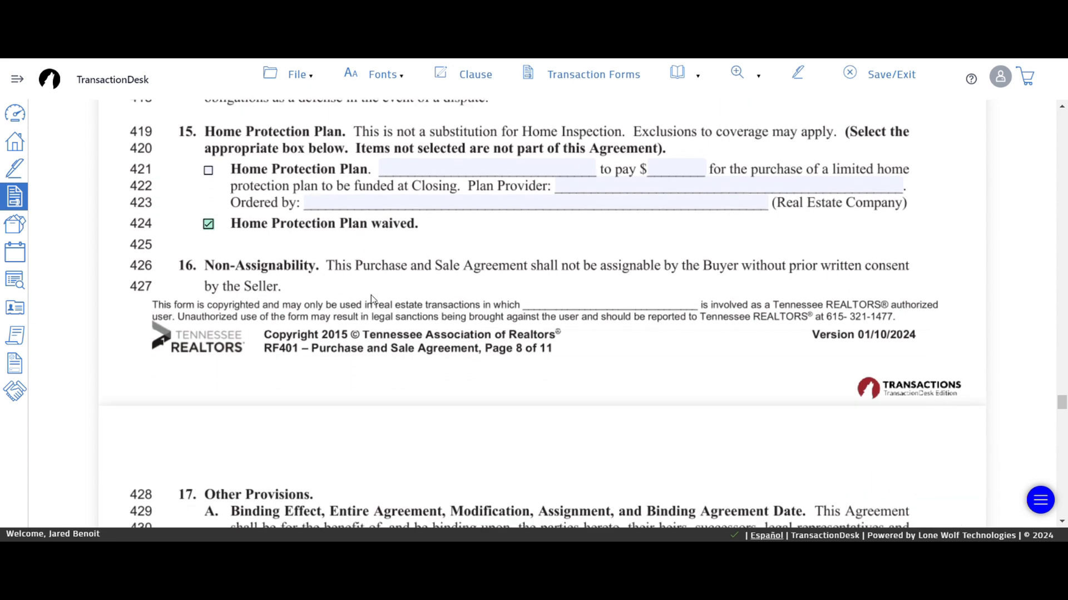
{"action": "scroll", "coordinate": [214, 373], "scroll_direction": "down", "scroll_amount": 8}
{"action": "scroll", "coordinate": [173, 384], "scroll_direction": "down", "scroll_amount": 15}
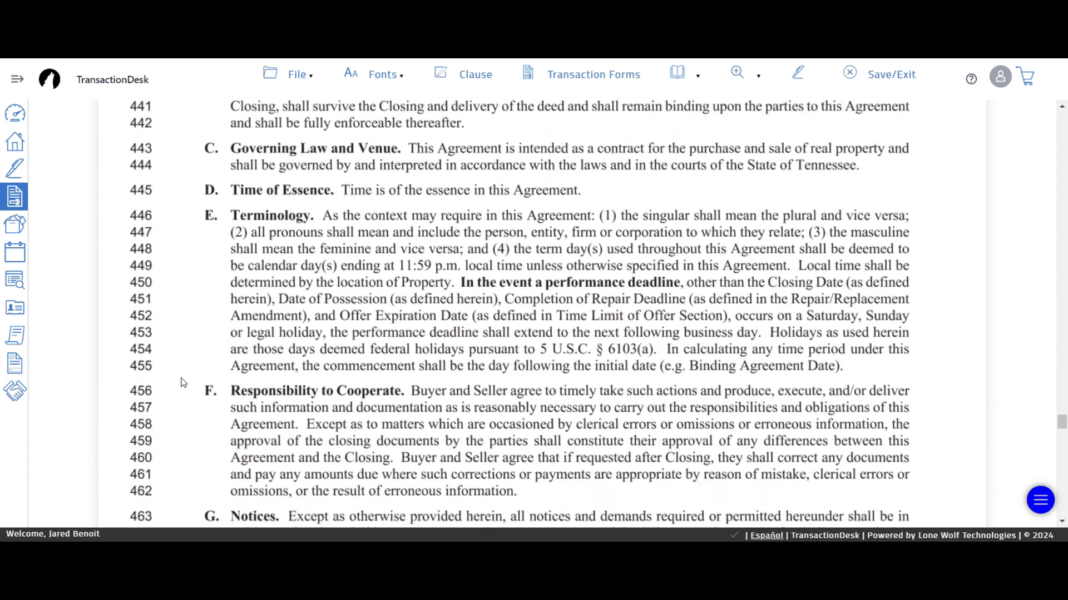
{"action": "scroll", "coordinate": [169, 388], "scroll_direction": "down", "scroll_amount": 15}
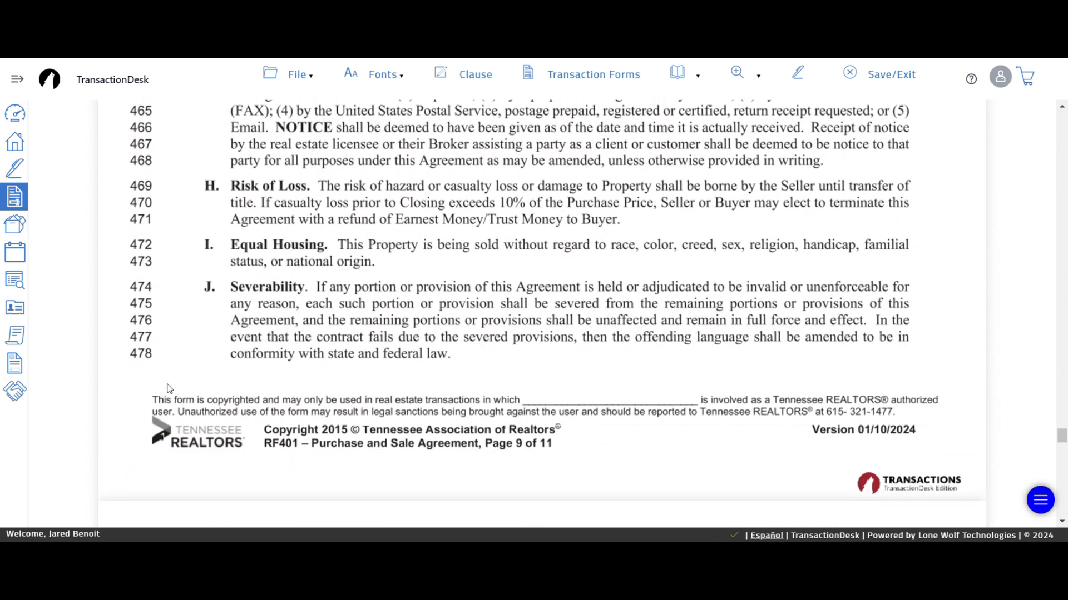
{"action": "scroll", "coordinate": [169, 388], "scroll_direction": "down", "scroll_amount": 5}
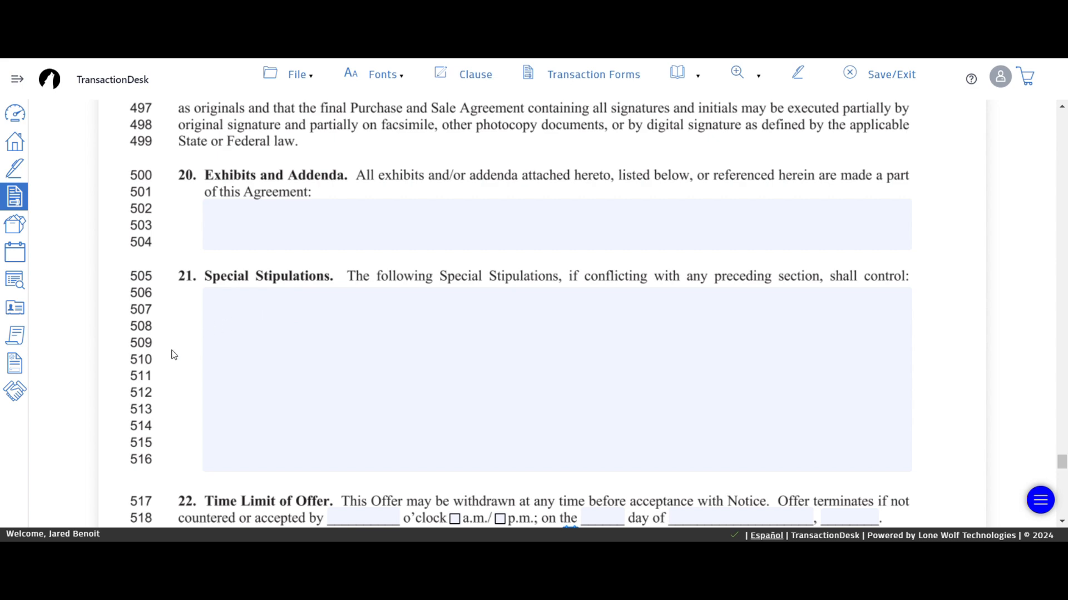
- Leave the Special Stipulations area empty
{"action": "scroll", "coordinate": [172, 354], "scroll_direction": "down", "scroll_amount": 3}
{"action": "left_click", "coordinate": [283, 252]}
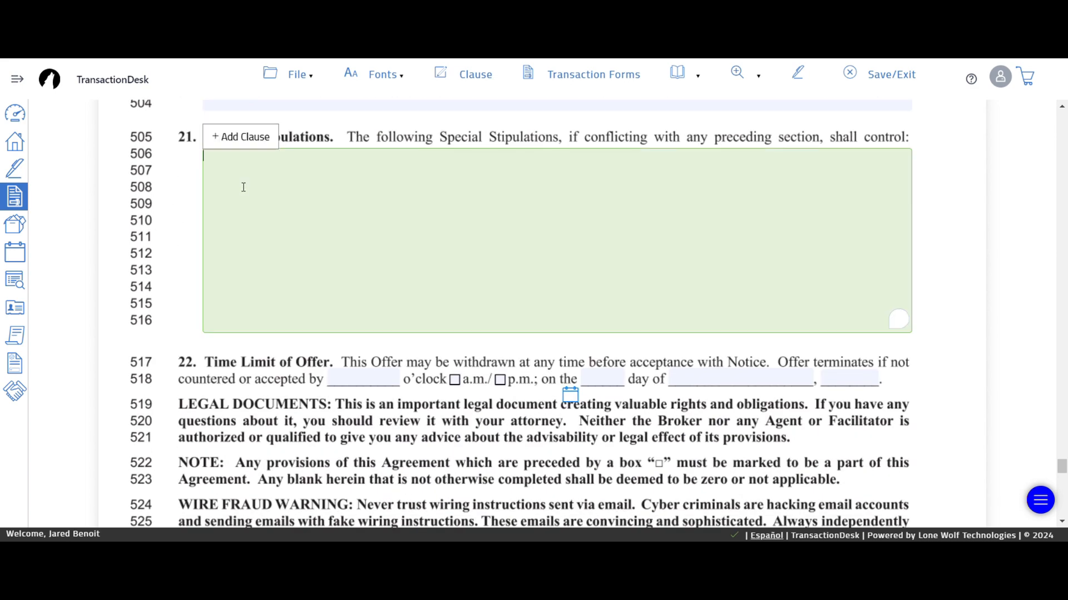
{"action": "left_click", "coordinate": [187, 231]}
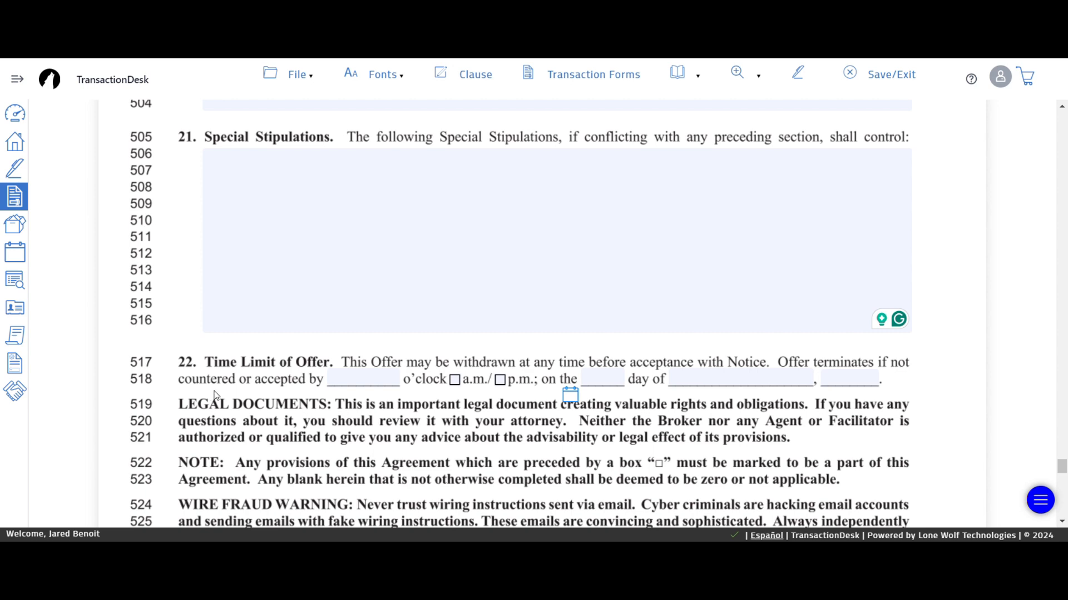
- Set the offer expiration to 8 p.m. on July 13, 2024
{"action": "left_click", "coordinate": [352, 373]}
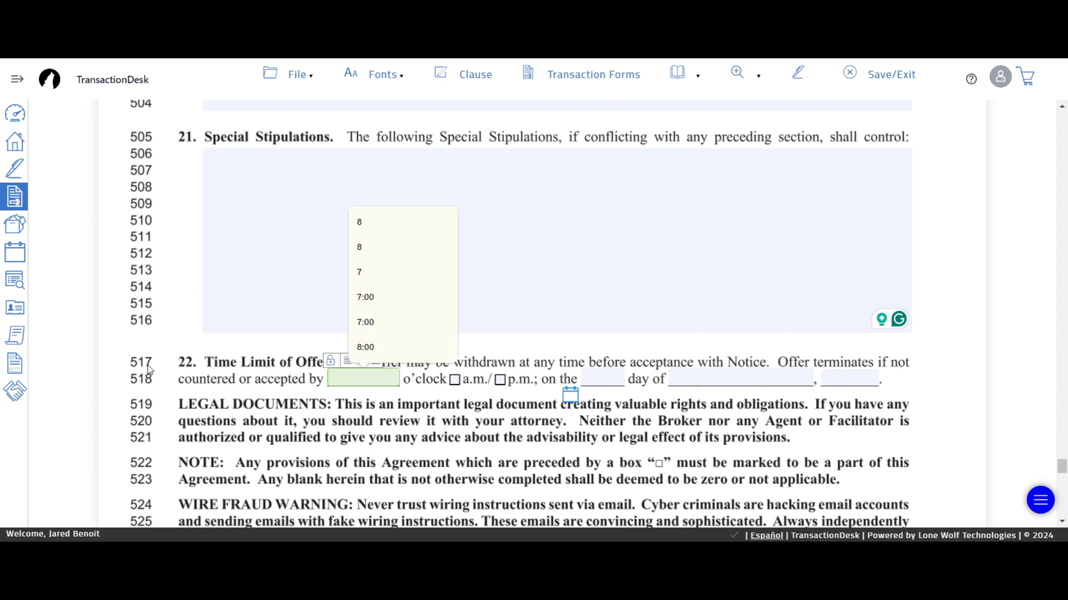
{"action": "left_click", "coordinate": [367, 226]}
{"action": "left_click", "coordinate": [499, 379]}
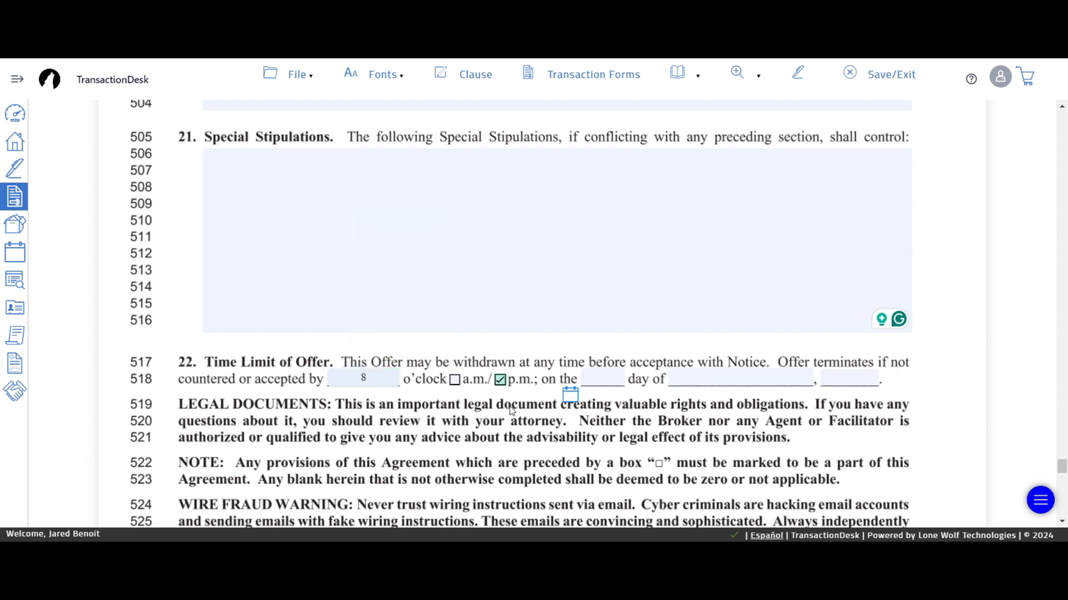
{"action": "left_click", "coordinate": [573, 401]}
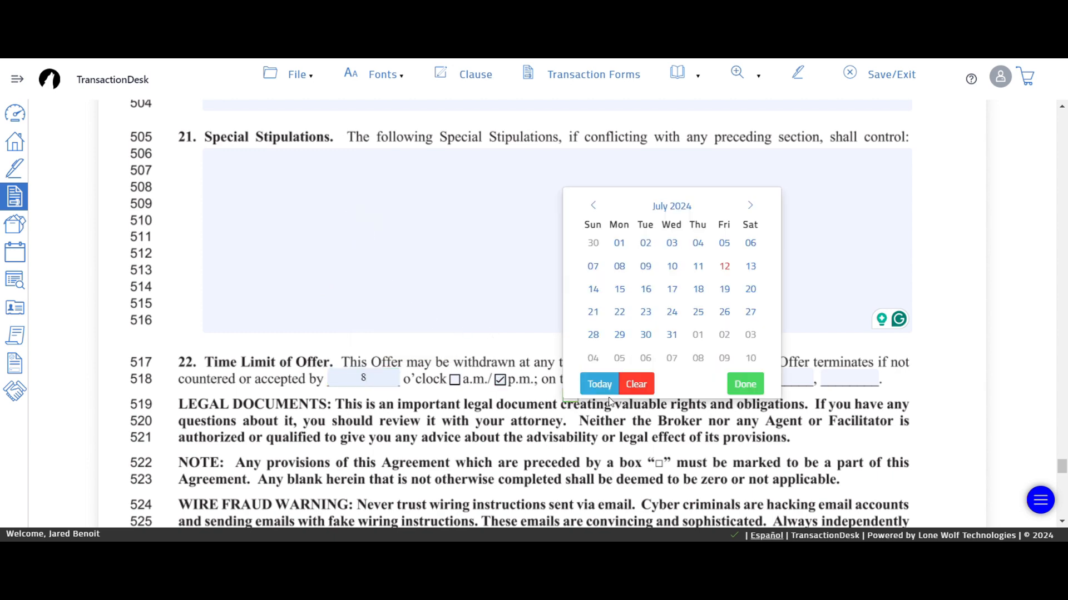
{"action": "left_click", "coordinate": [744, 273]}
{"action": "left_click", "coordinate": [138, 403]}
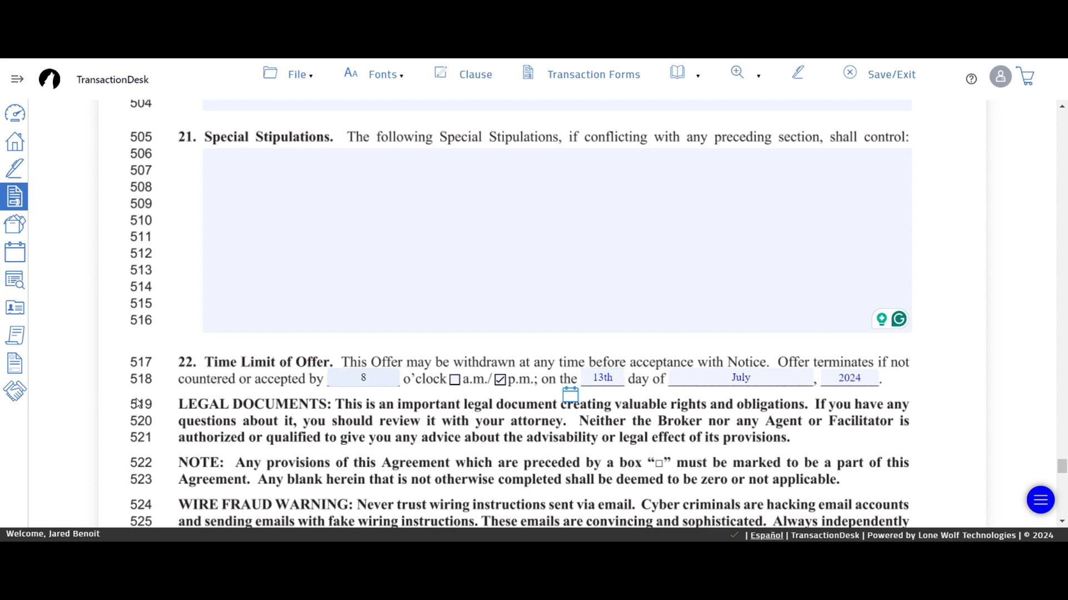
{"action": "scroll", "coordinate": [146, 433], "scroll_direction": "down", "scroll_amount": 8}
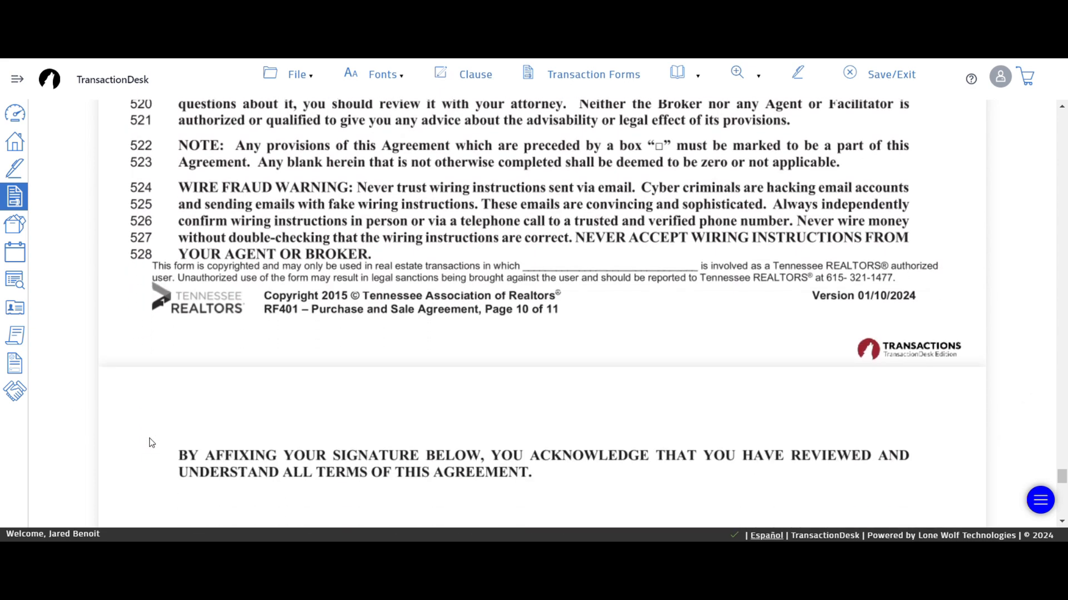
- Review the signature pages, then save and exit the RF401 Purchase and Sale Agreement
{"action": "scroll", "coordinate": [153, 439], "scroll_direction": "down", "scroll_amount": 5}
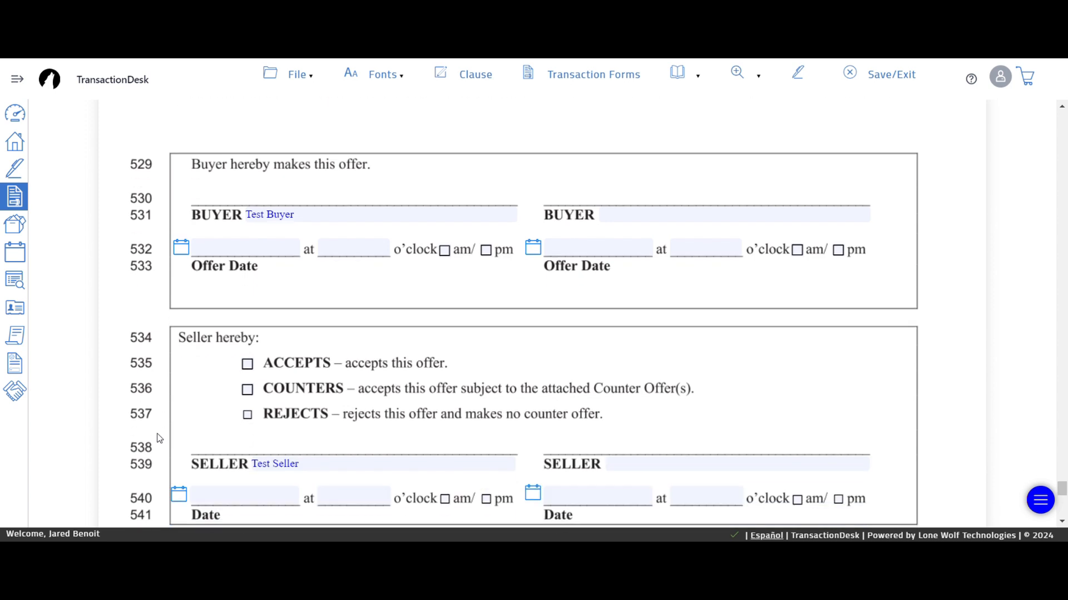
{"action": "scroll", "coordinate": [159, 439], "scroll_direction": "down", "scroll_amount": 5}
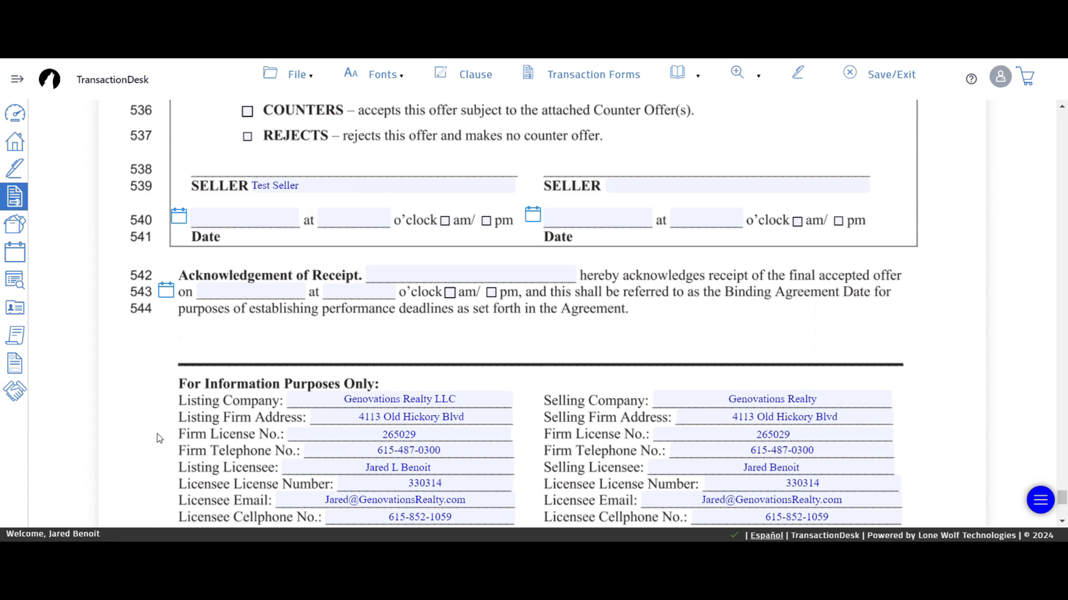
{"action": "scroll", "coordinate": [160, 438], "scroll_direction": "down", "scroll_amount": 3}
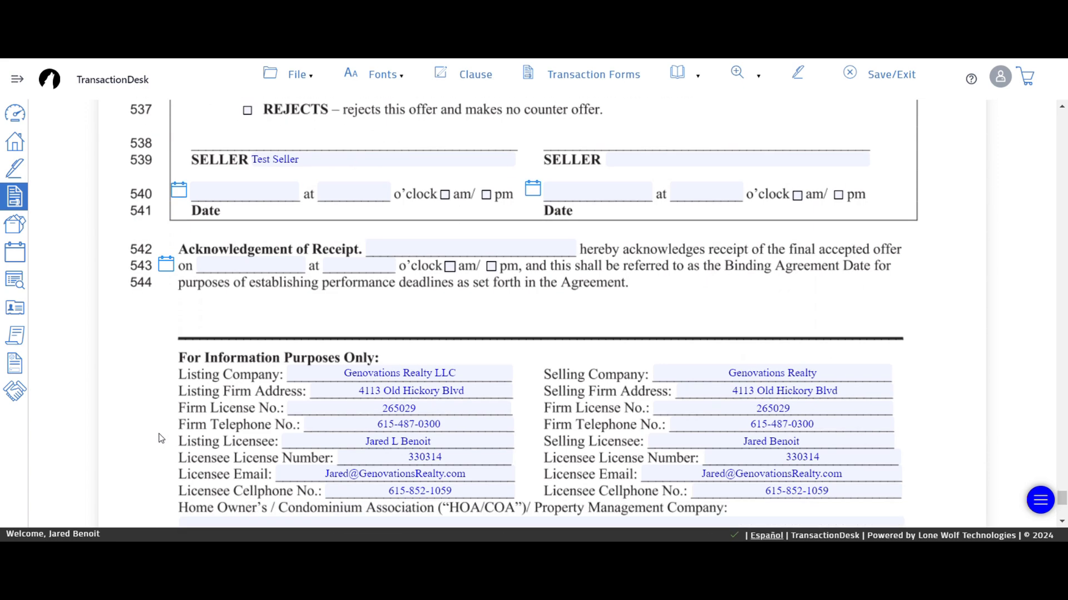
{"action": "scroll", "coordinate": [164, 444], "scroll_direction": "down", "scroll_amount": 3}
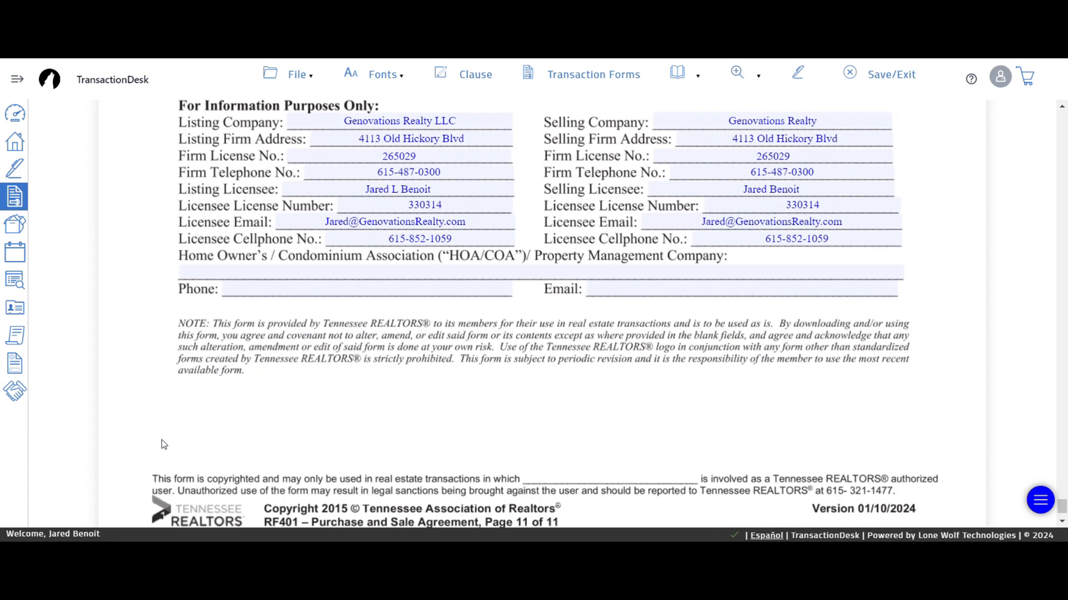
{"action": "scroll", "coordinate": [164, 445], "scroll_direction": "up", "scroll_amount": 6}
{"action": "scroll", "coordinate": [164, 444], "scroll_direction": "up", "scroll_amount": 10}
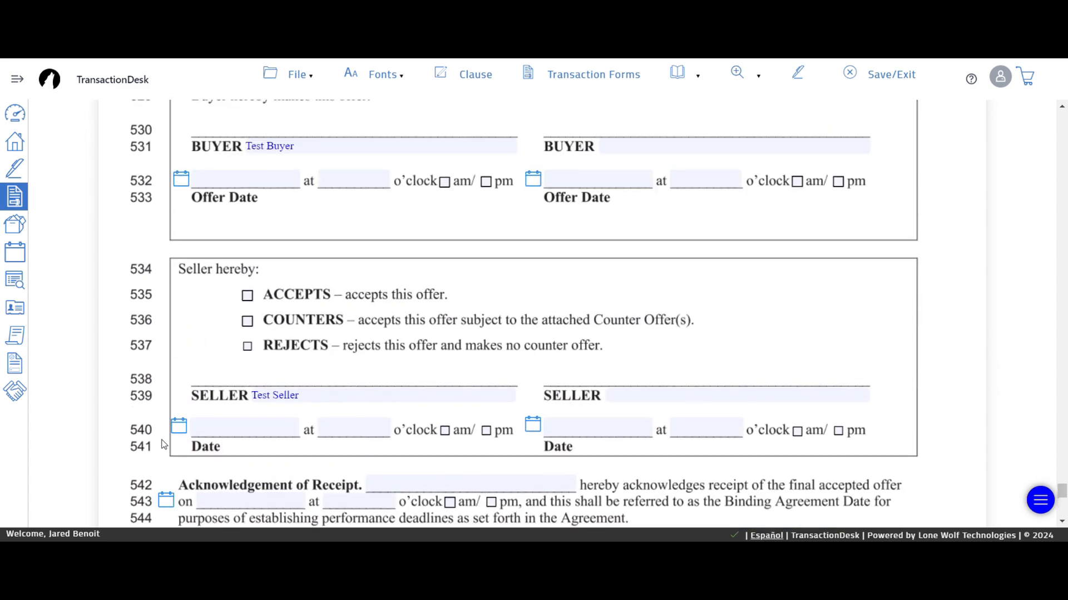
{"action": "scroll", "coordinate": [164, 444], "scroll_direction": "up", "scroll_amount": 8}
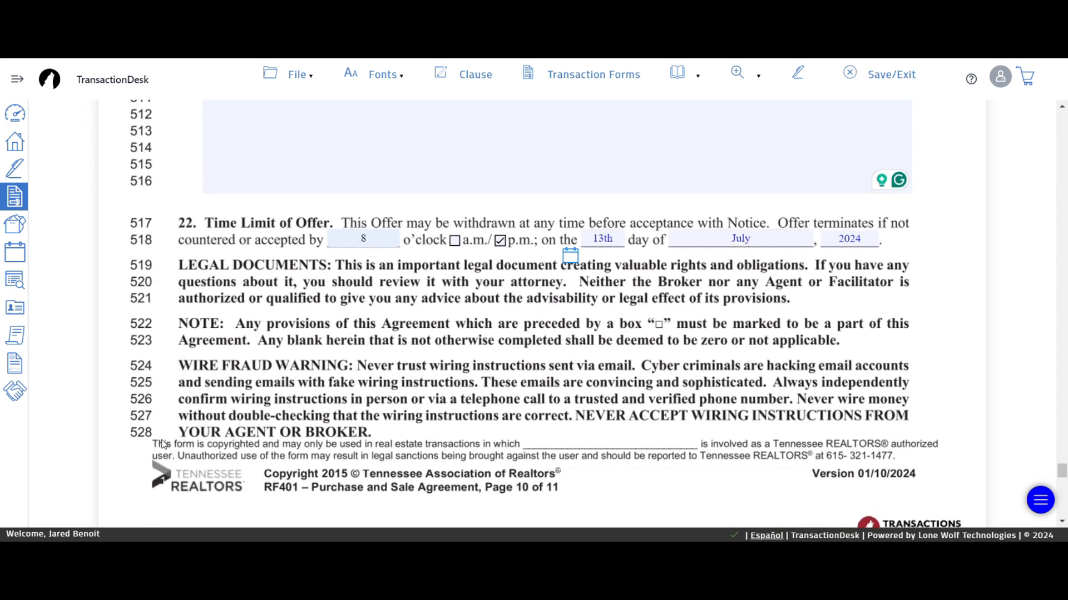
{"action": "scroll", "coordinate": [164, 444], "scroll_direction": "down", "scroll_amount": 10}
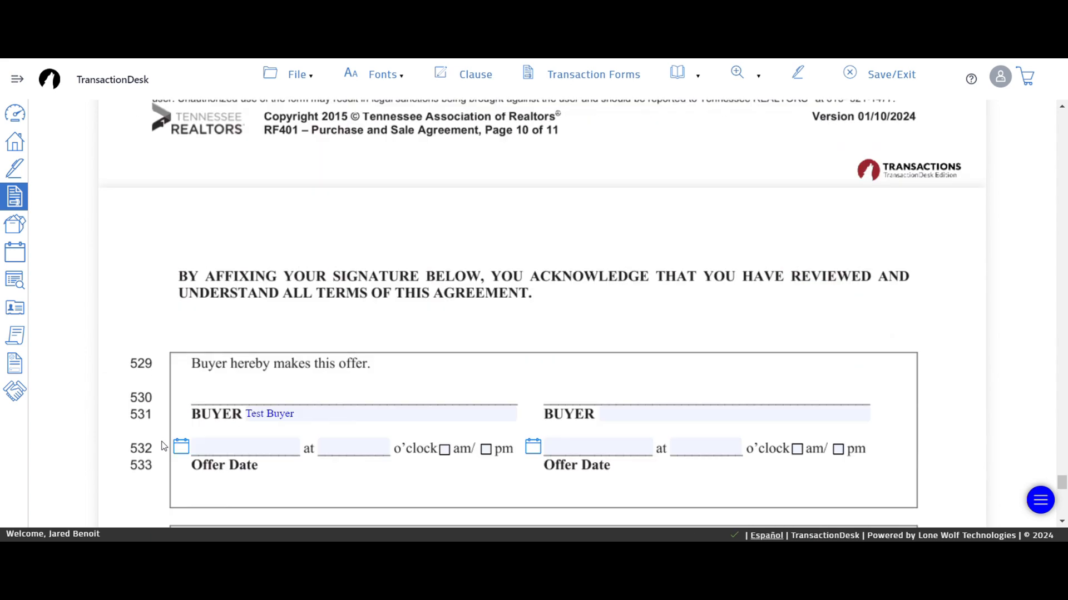
{"action": "left_click", "coordinate": [854, 81]}
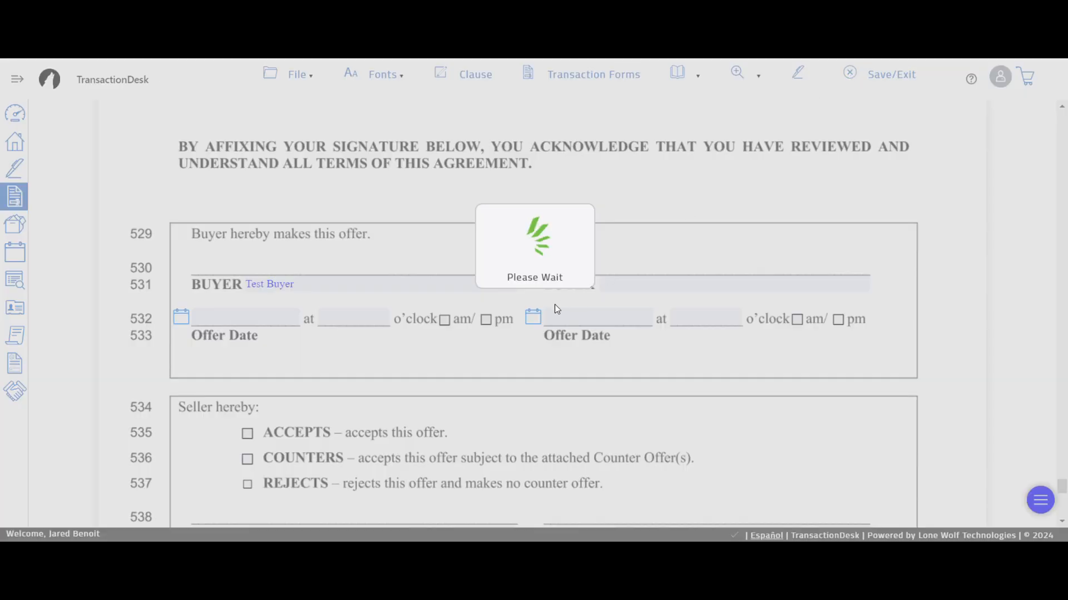